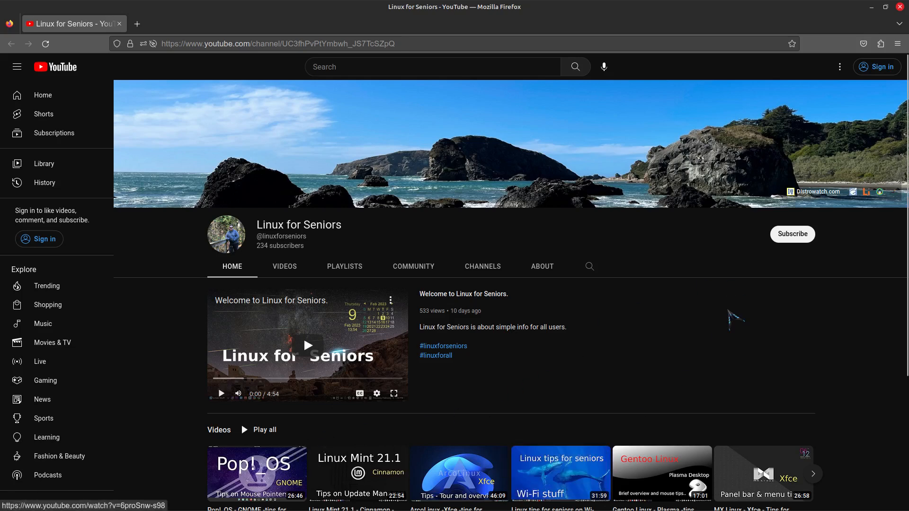
# Review the channel's About page, including the large-screen viewing note, channel search and links, and close the browser.
pyautogui.click(542, 266)
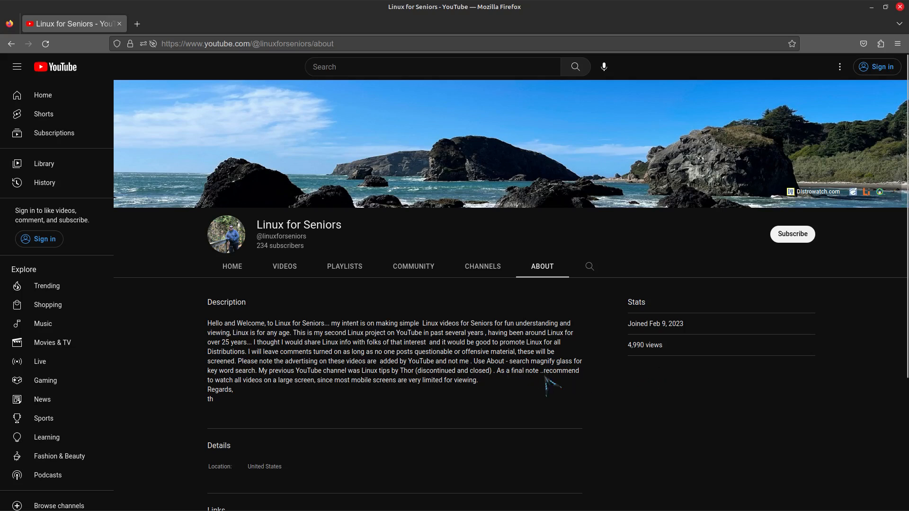
pyautogui.moveTo(543, 371); pyautogui.dragTo(486, 385)
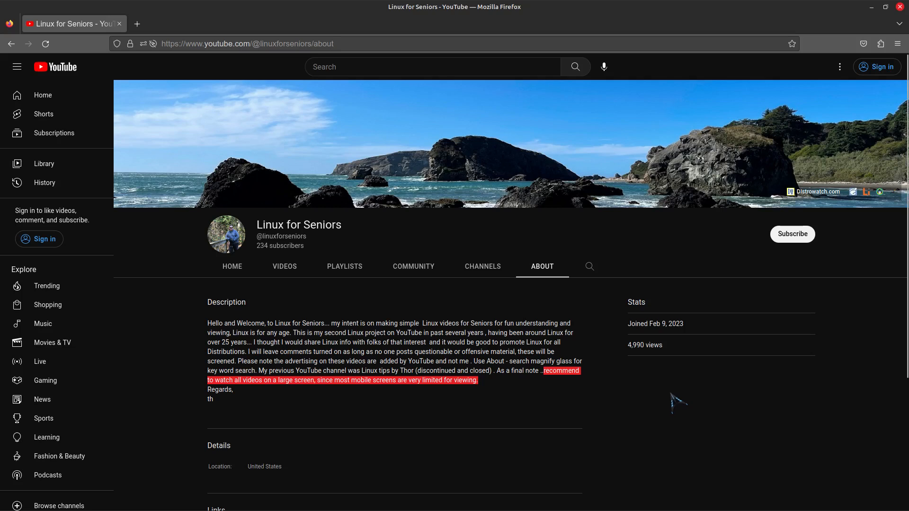
pyautogui.click(680, 402)
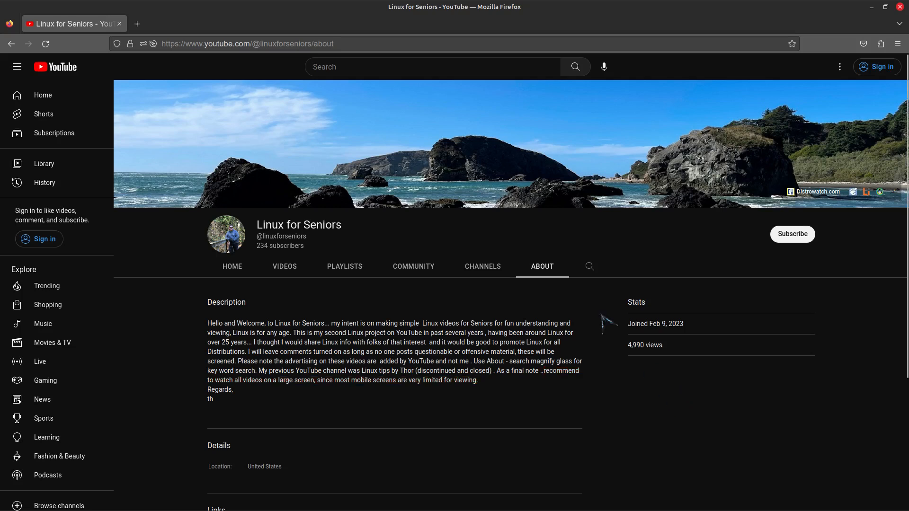
pyautogui.click(589, 267)
pyautogui.scroll(-4, 663, 395)
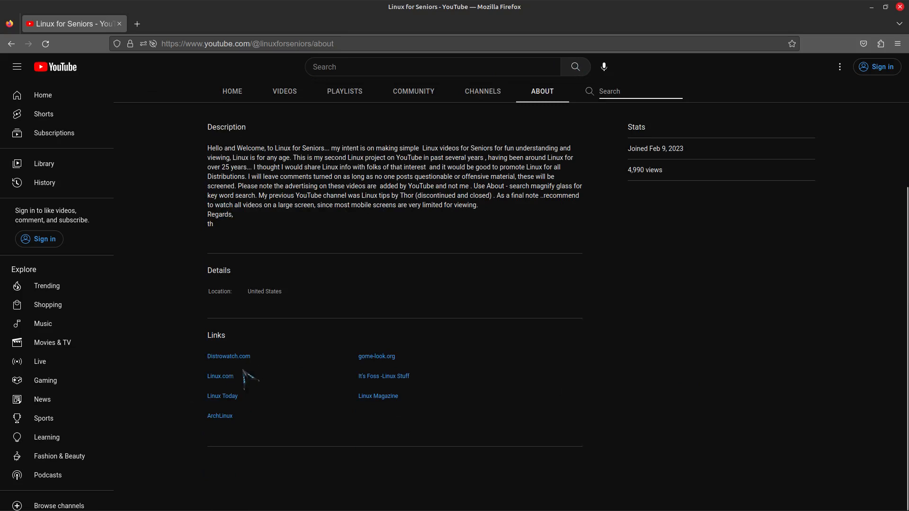
pyautogui.scroll(4, 700, 373)
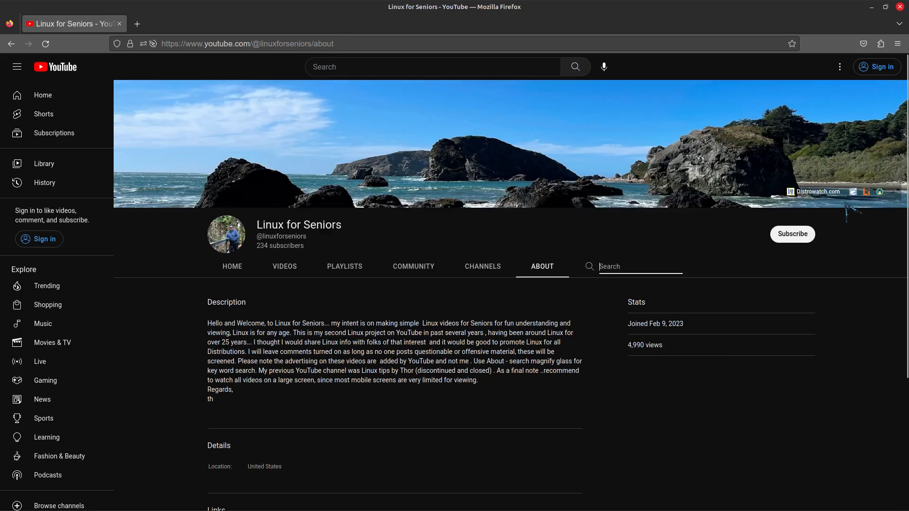
pyautogui.click(899, 7)
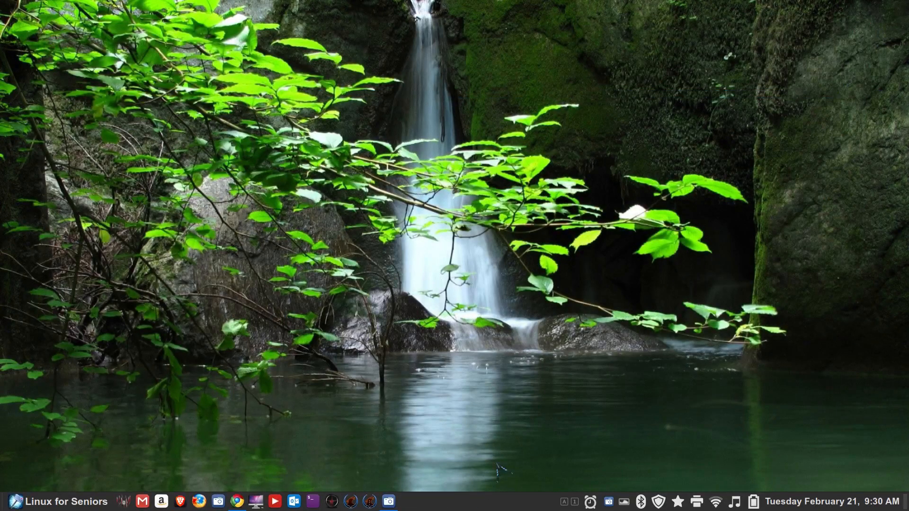
# Run neofetch in a terminal to examine the operating system and desktop environment versions, and close the terminal.
pyautogui.rightClick(472, 505)
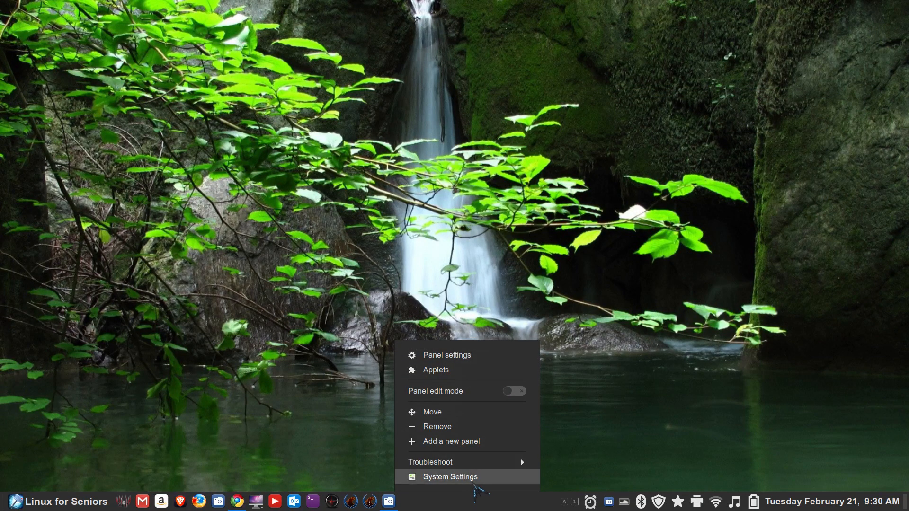
pyautogui.click(672, 355)
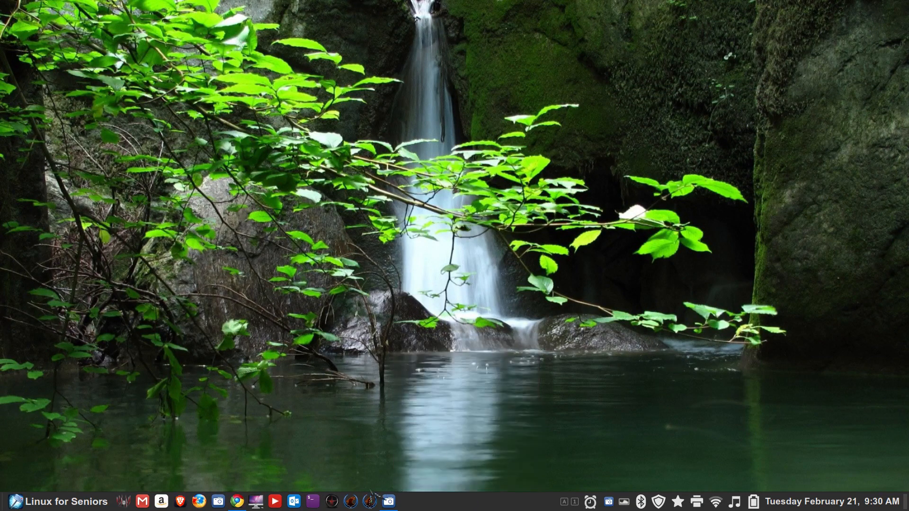
pyautogui.click(313, 502)
pyautogui.moveTo(348, 26); pyautogui.dragTo(554, 211)
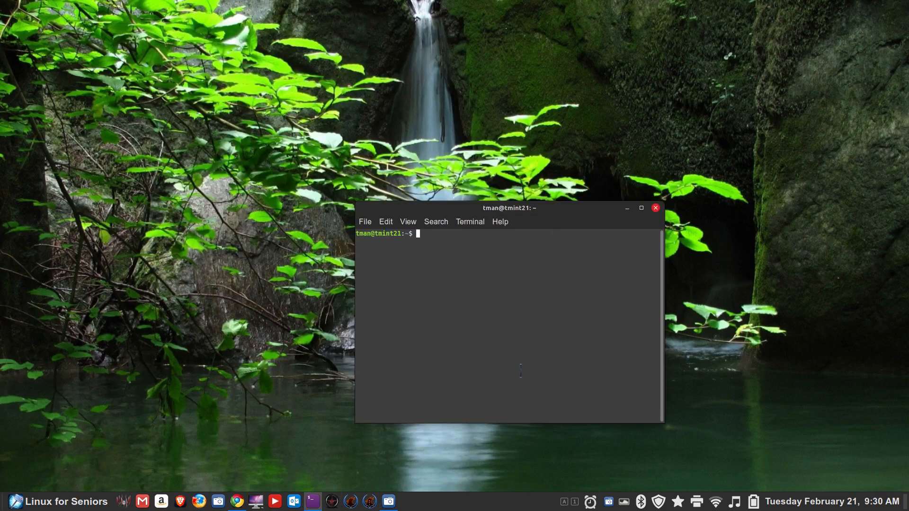
pyautogui.write('neofetch')
pyautogui.press('Return')
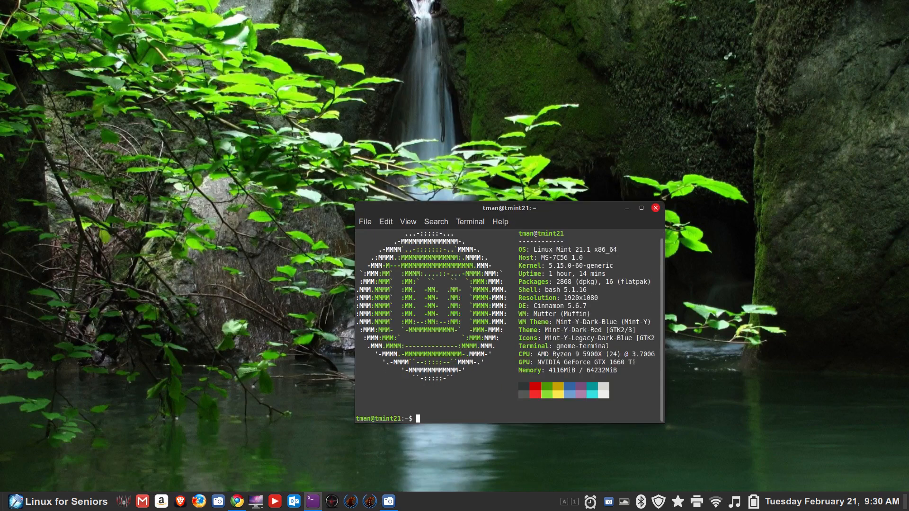
pyautogui.moveTo(533, 250); pyautogui.dragTo(586, 249)
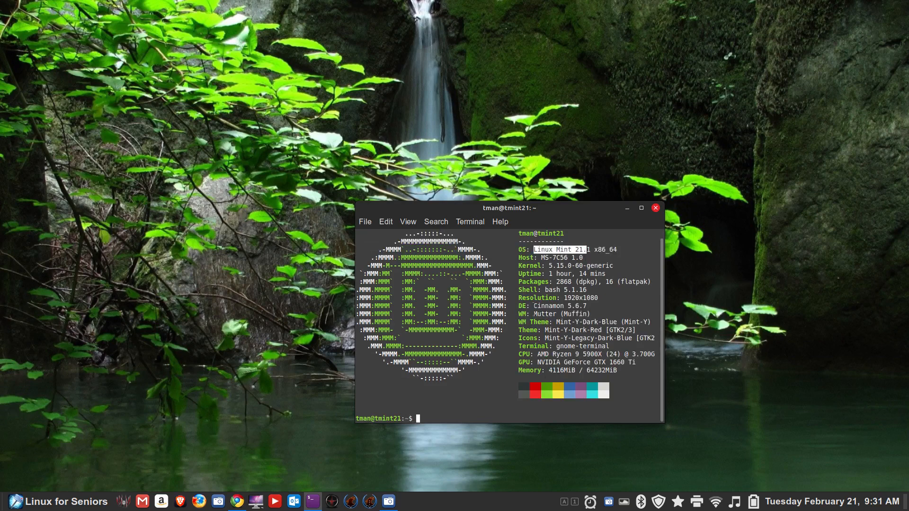
pyautogui.doubleClick(548, 305)
pyautogui.click(655, 207)
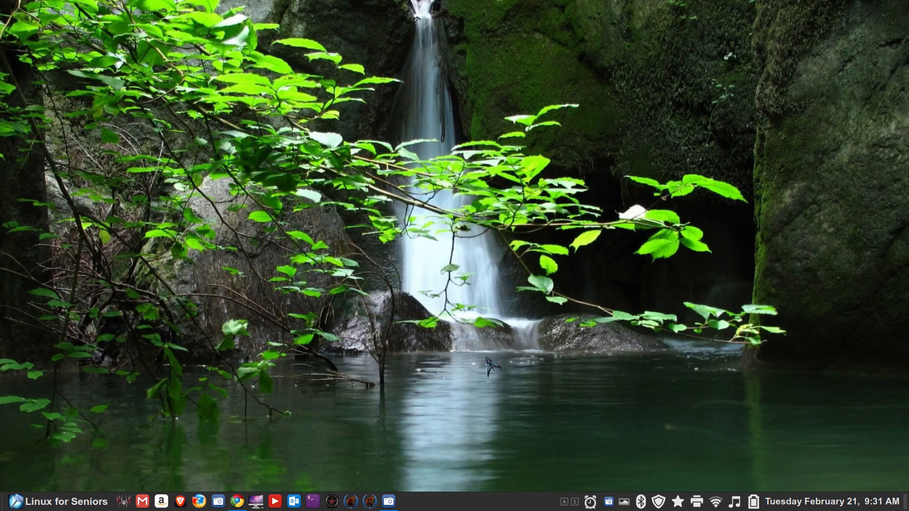
# Open the Disks utility from the Hardware section of System Settings.
pyautogui.rightClick(503, 507)
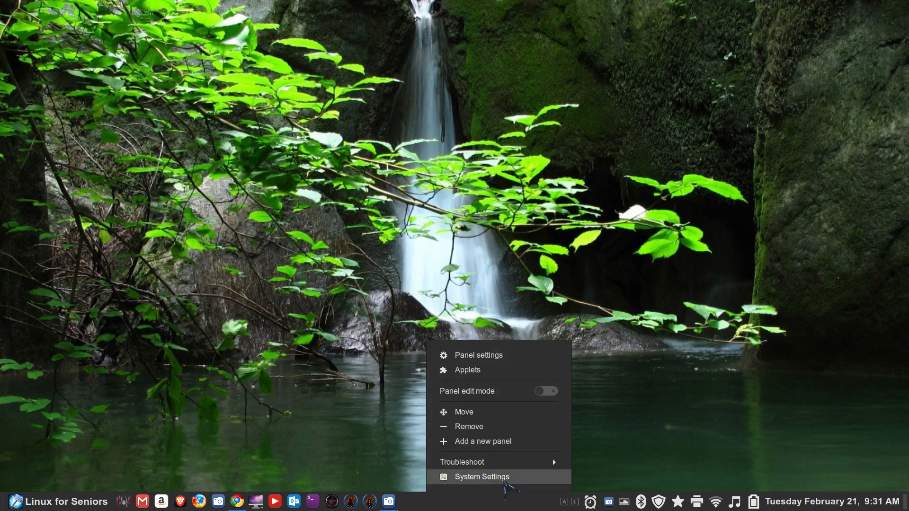
pyautogui.click(506, 478)
pyautogui.scroll(-5, 534, 360)
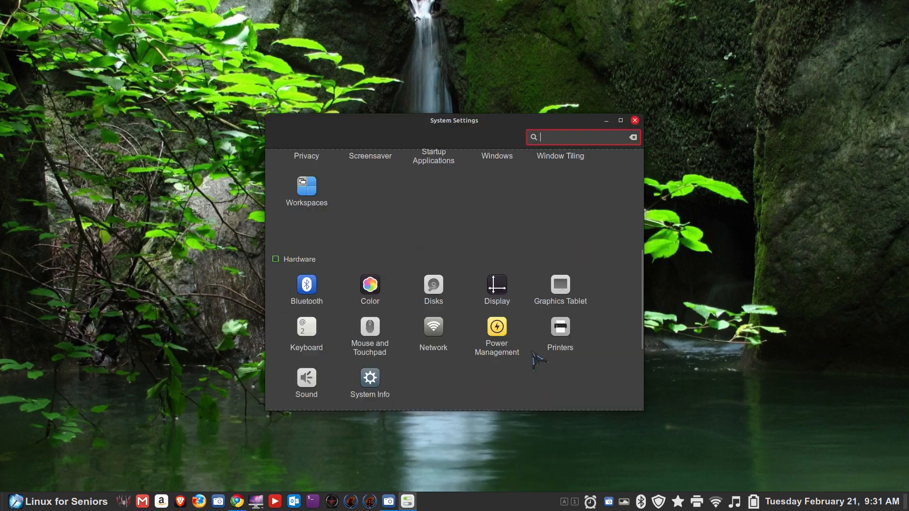
pyautogui.click(432, 294)
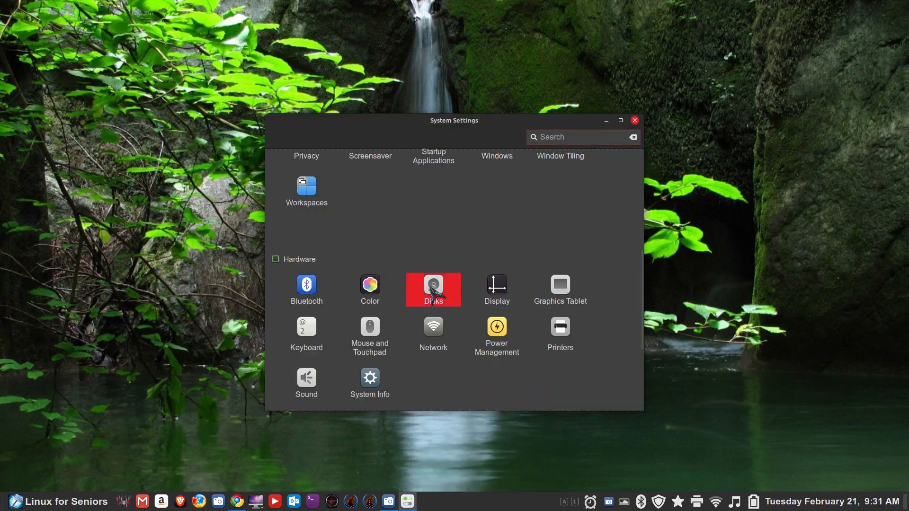
# Check the version information of the Disks utility, and close both Disks and System Settings.
pyautogui.click(324, 123)
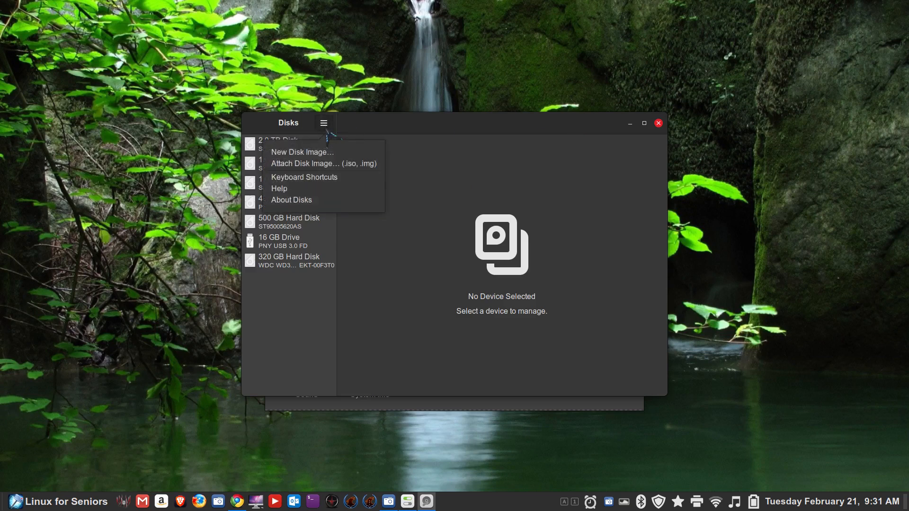
pyautogui.click(286, 199)
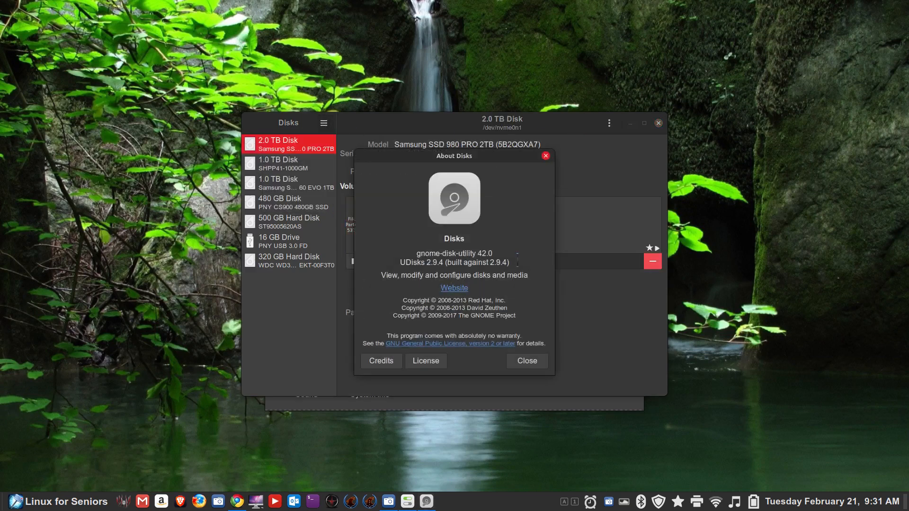
pyautogui.moveTo(415, 253); pyautogui.dragTo(464, 238)
pyautogui.click(532, 362)
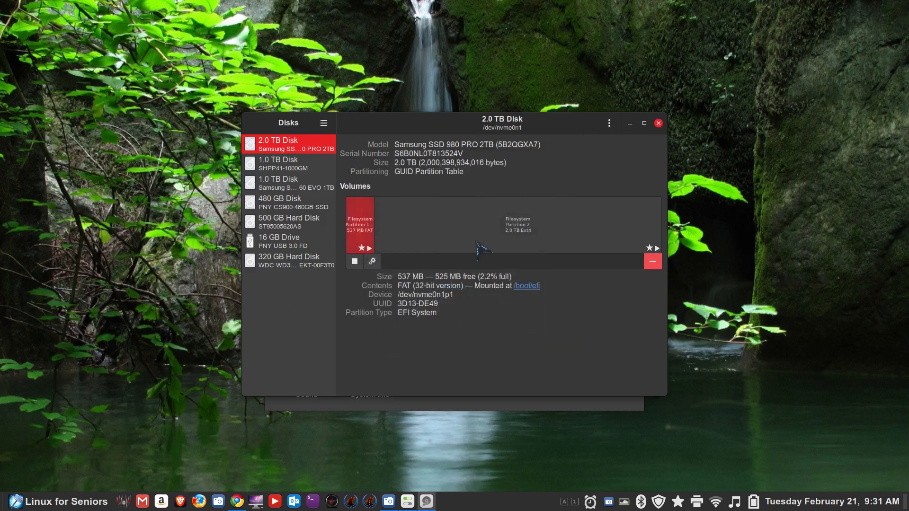
pyautogui.click(657, 123)
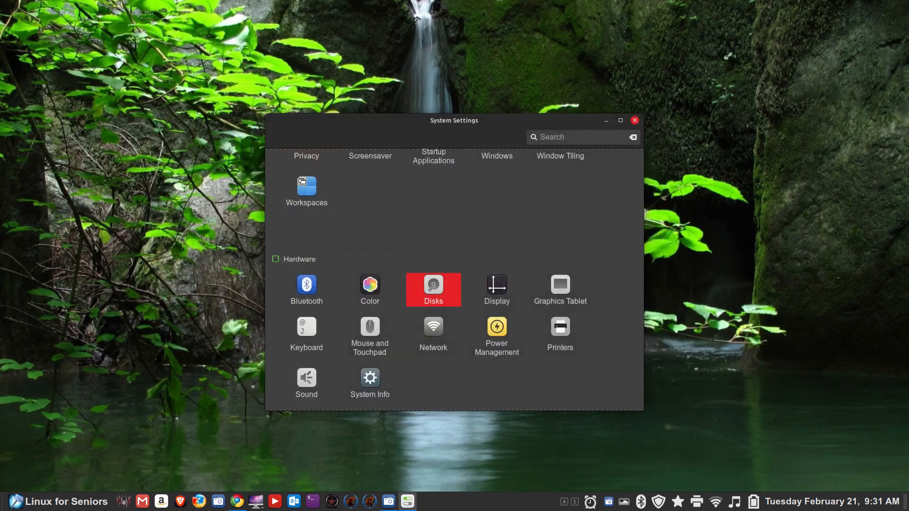
pyautogui.click(635, 120)
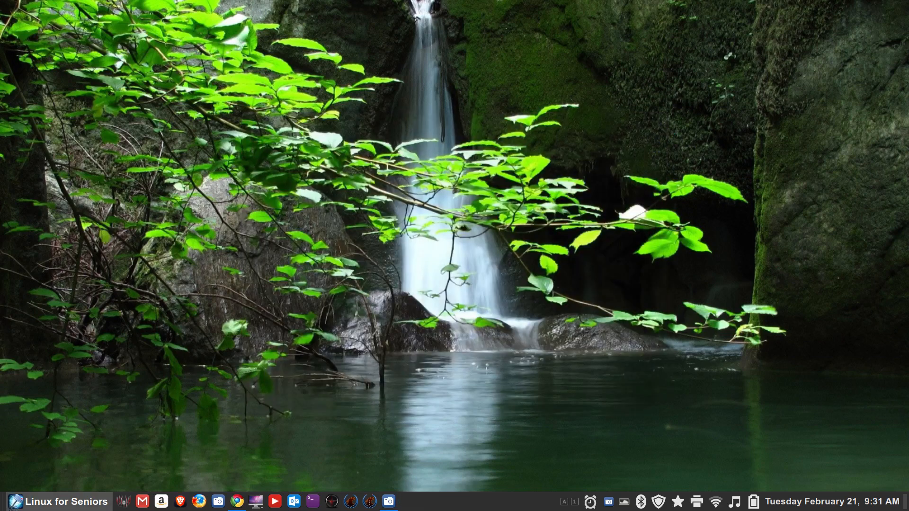
# Find GParted with the search "gp", launch it and authenticate with the account password.
pyautogui.click(17, 505)
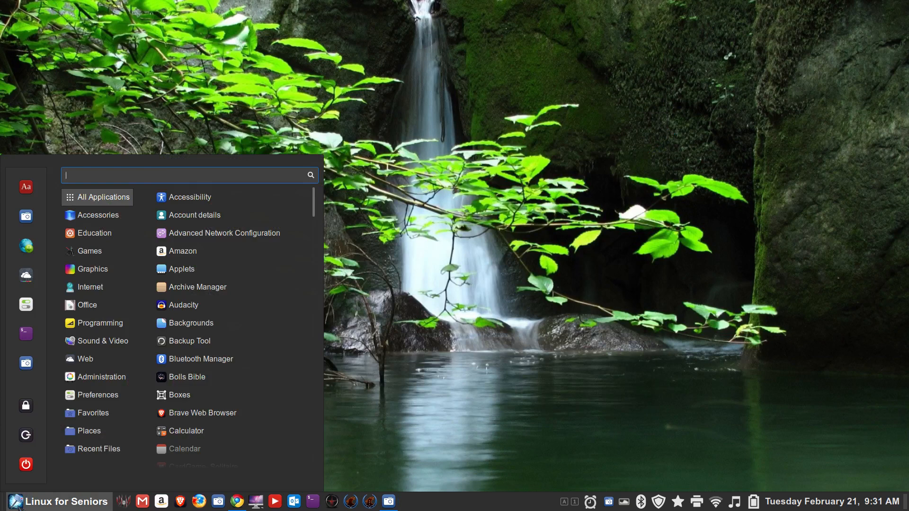
pyautogui.write('gp')
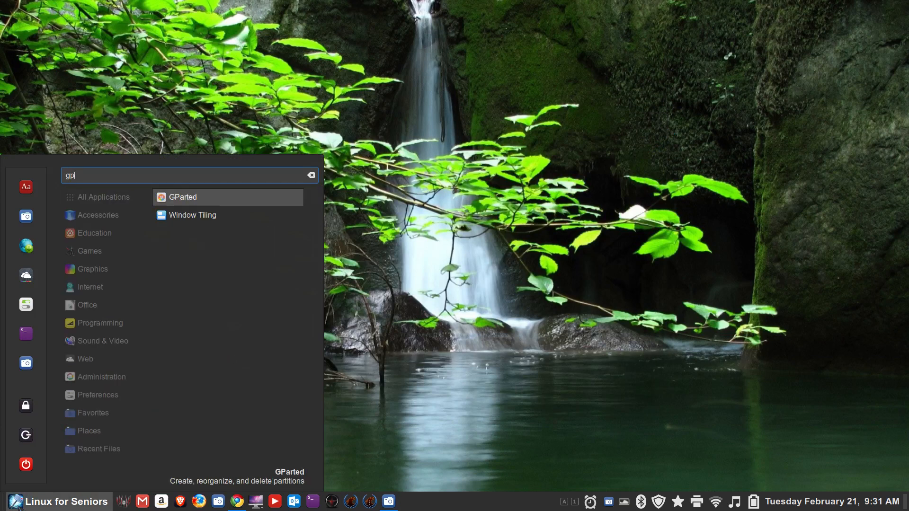
pyautogui.click(208, 200)
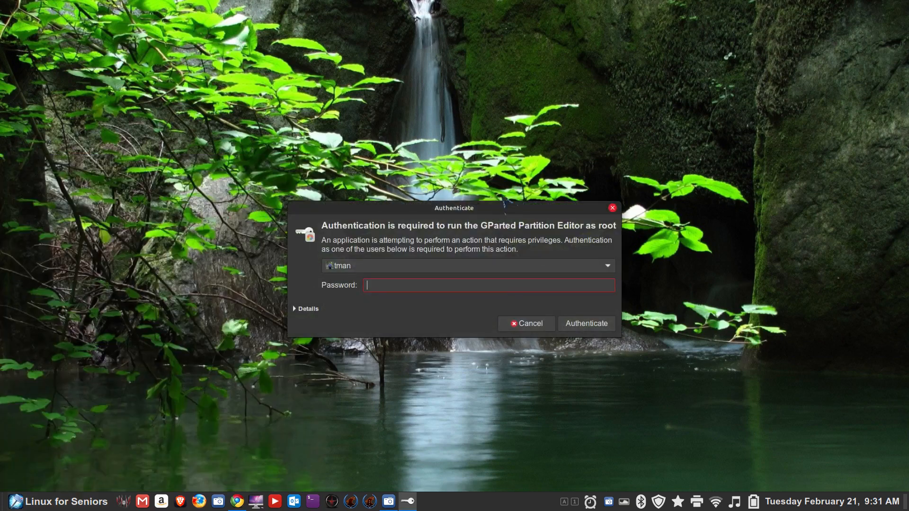
pyautogui.moveTo(495, 208); pyautogui.dragTo(666, 158)
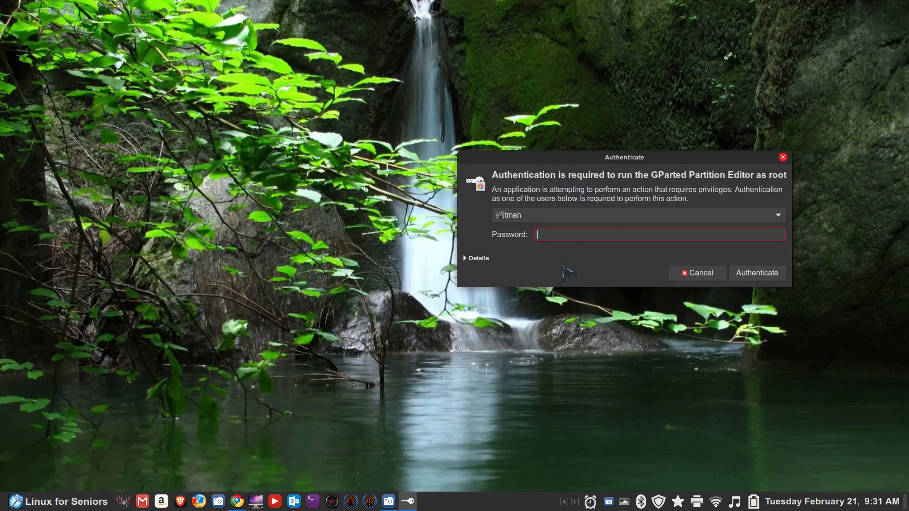
pyautogui.write('******')
pyautogui.press('Return')
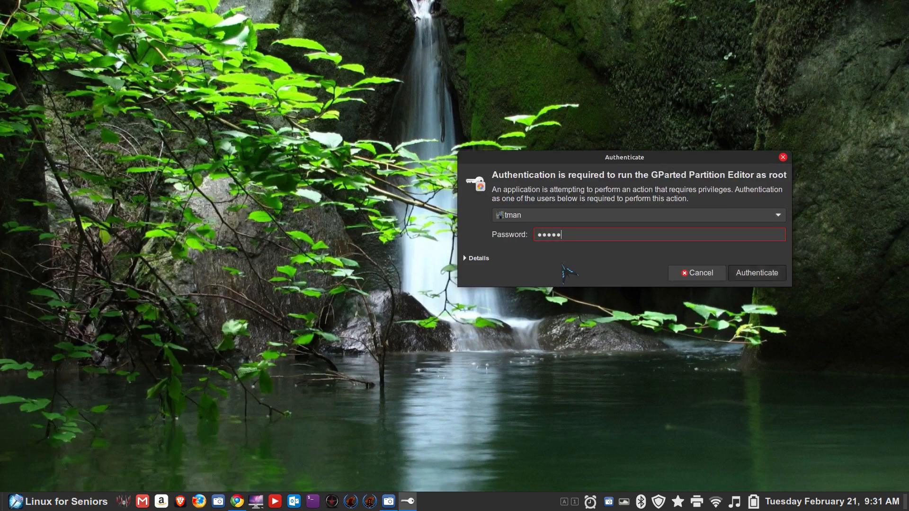
# Open the file manager beside the repositioned GParted window, and close GParted to compare the devices listed in the file manager.
pyautogui.moveTo(330, 21); pyautogui.dragTo(701, 136)
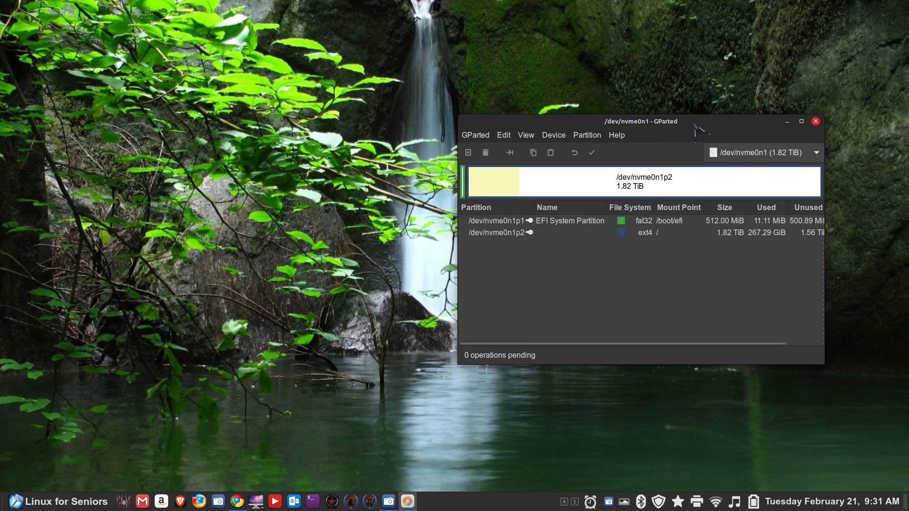
pyautogui.moveTo(694, 124)
pyautogui.mouseDown()
pyautogui.moveTo(689, 145)
pyautogui.moveTo(703, 143)
pyautogui.moveTo(682, 131)
pyautogui.mouseUp()
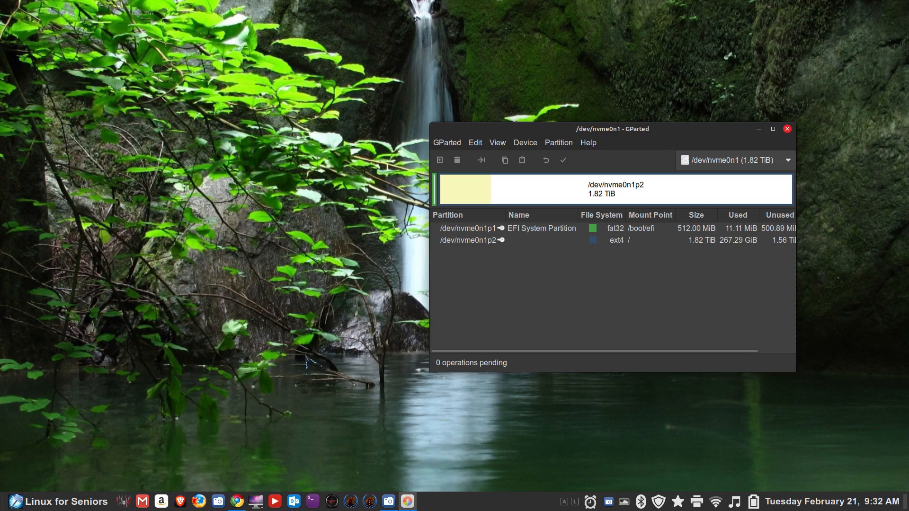
pyautogui.moveTo(684, 133); pyautogui.dragTo(742, 112)
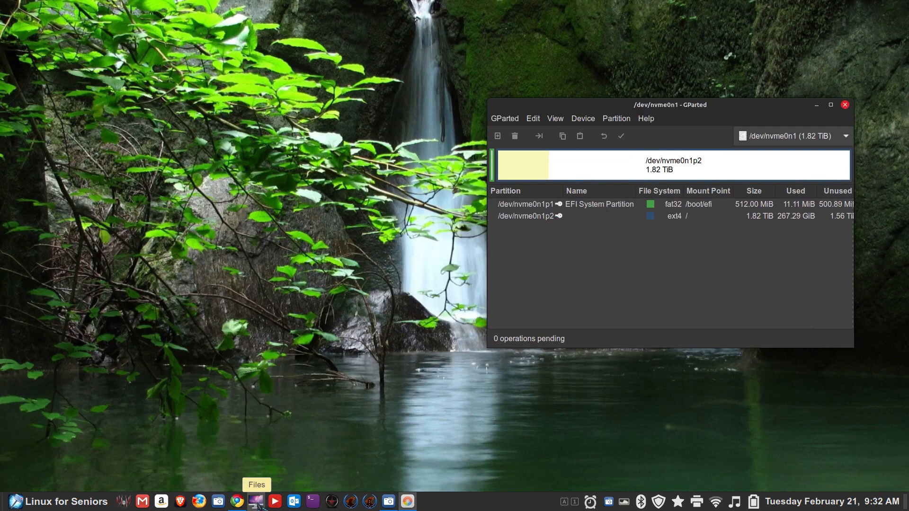
pyautogui.click(256, 502)
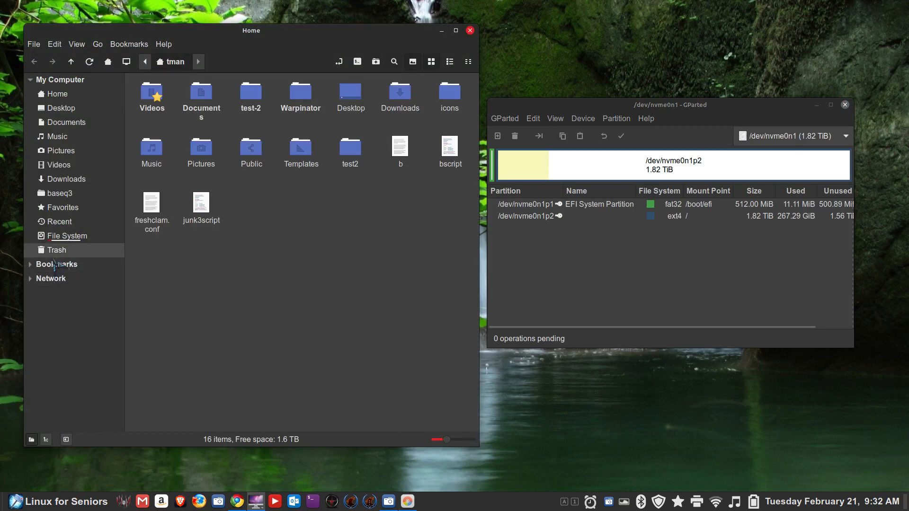
pyautogui.click(845, 104)
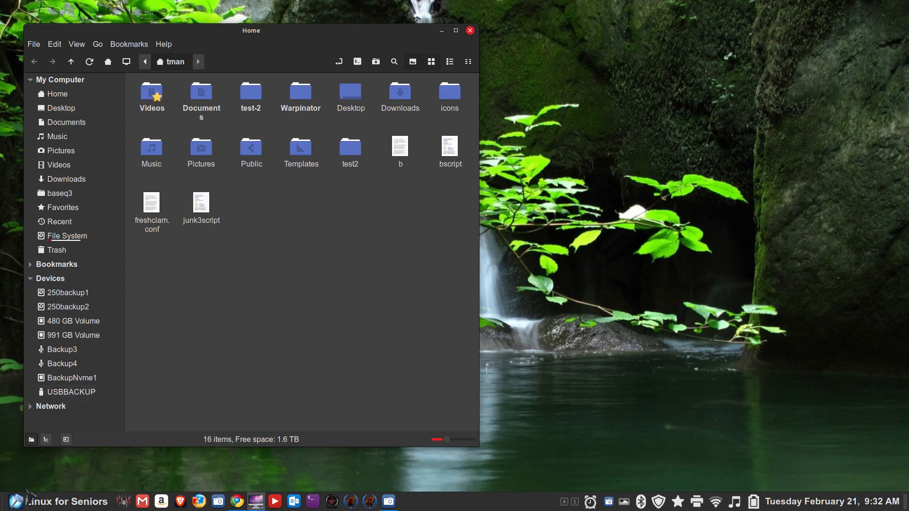
# Launch GParted again, authenticate with the account password, and close the file manager.
pyautogui.click(21, 505)
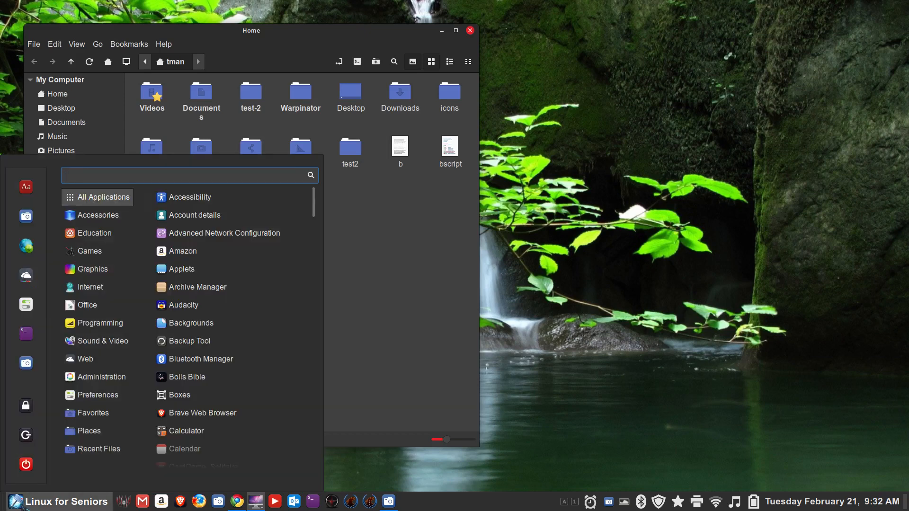
pyautogui.write('gp')
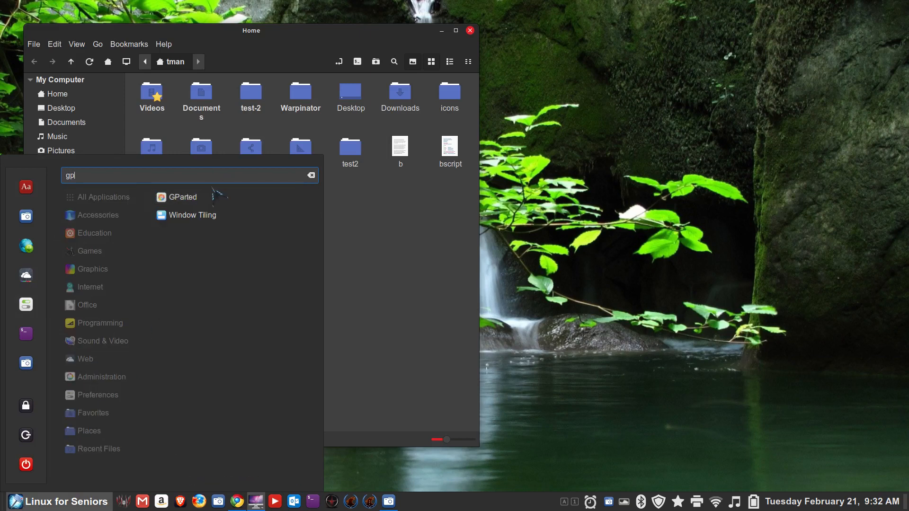
pyautogui.click(213, 195)
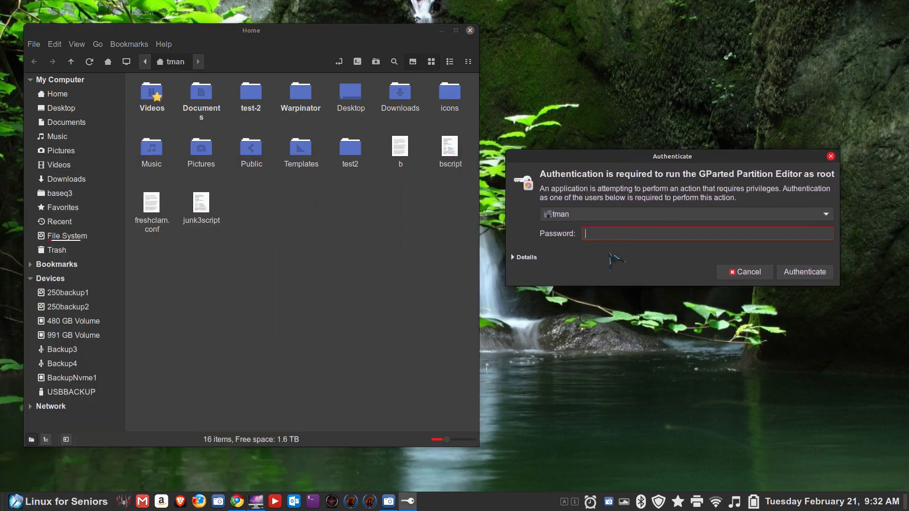
pyautogui.write('••••••')
pyautogui.press('Return')
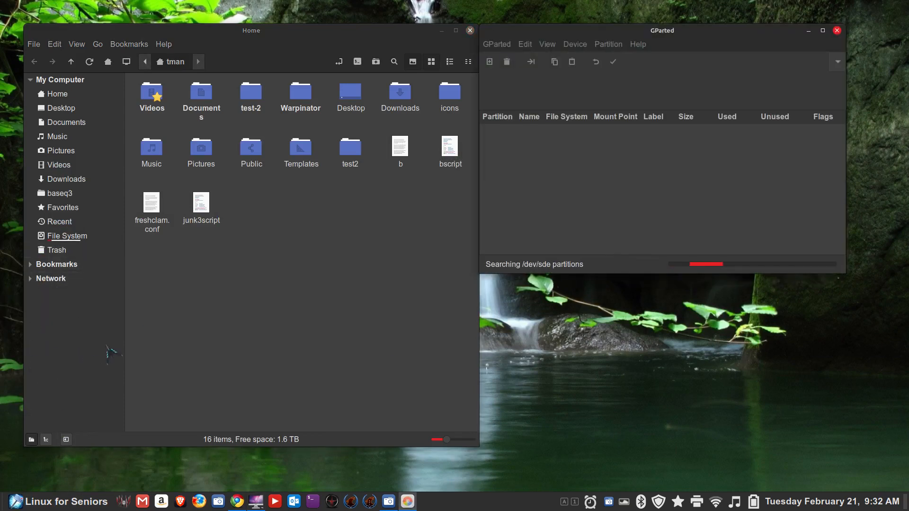
pyautogui.click(469, 30)
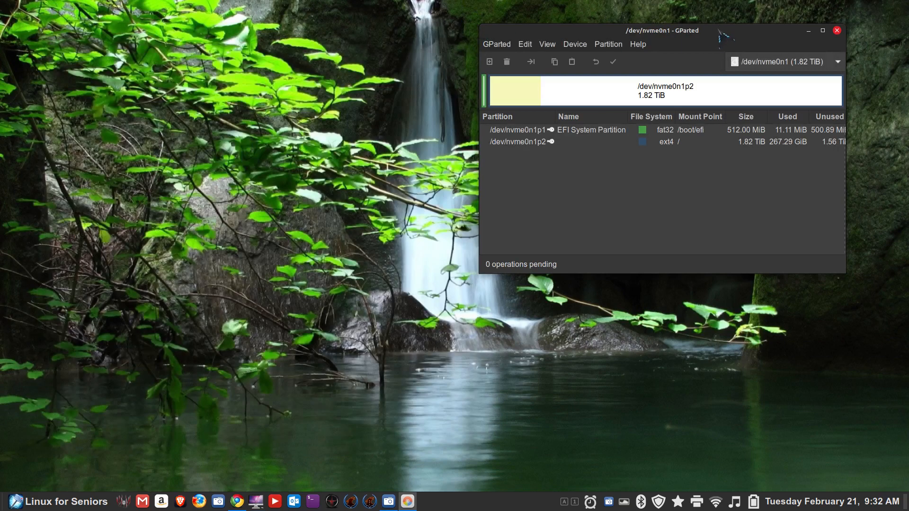
# Move the GParted window nearer the centre of the screen and examine the program description in its About information.
pyautogui.moveTo(716, 36); pyautogui.dragTo(546, 155)
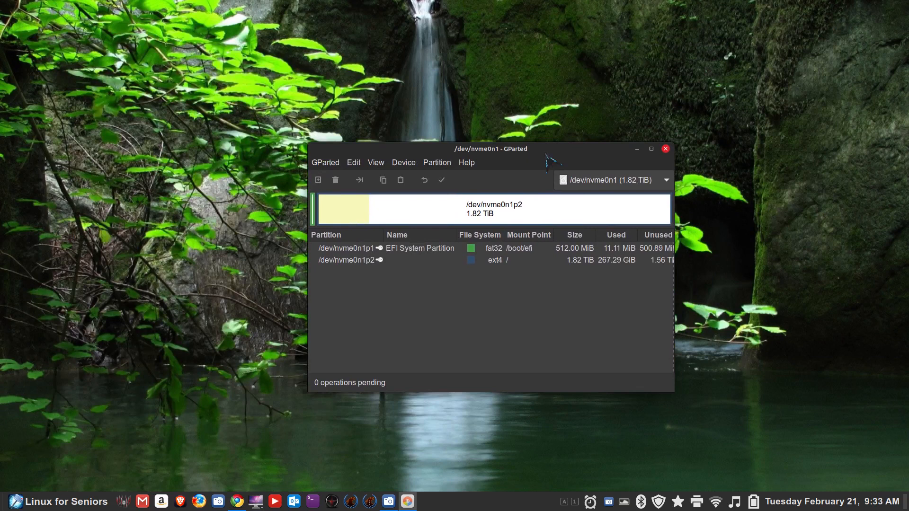
pyautogui.click(466, 162)
pyautogui.click(477, 195)
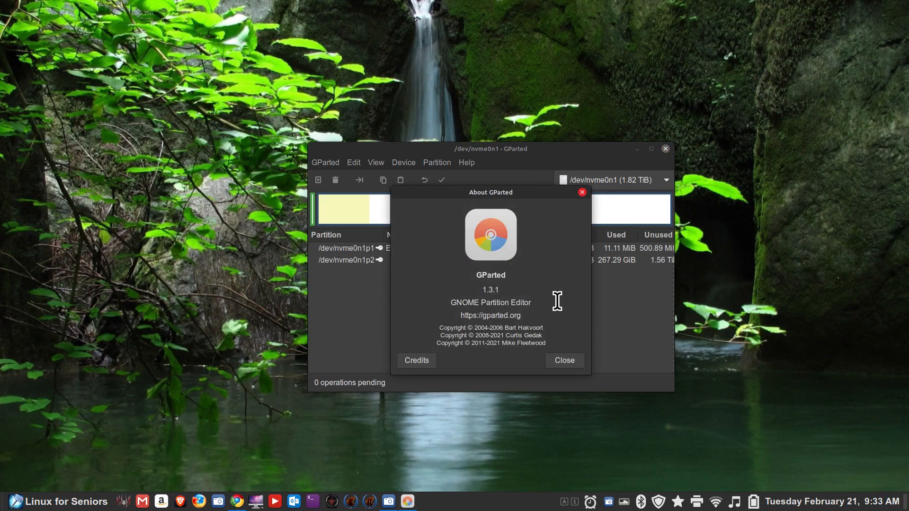
pyautogui.moveTo(451, 303); pyautogui.dragTo(546, 301)
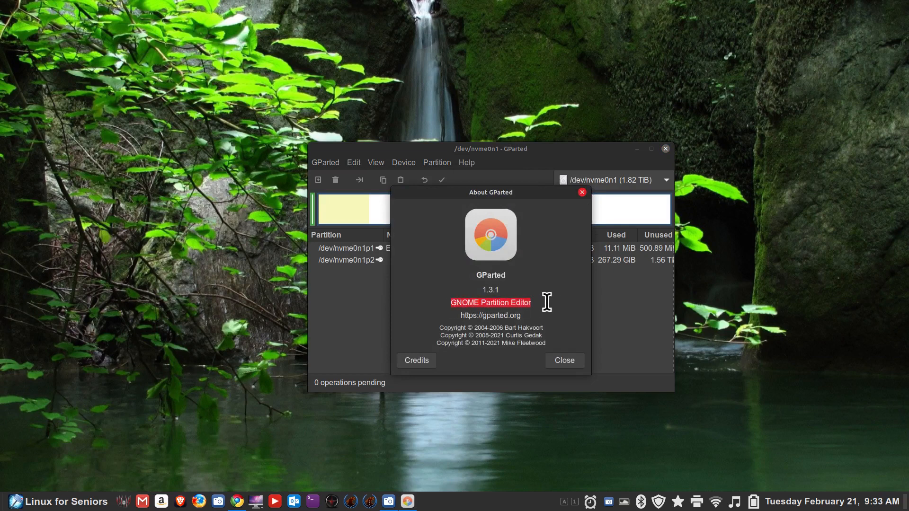
# Find USB Stick Formatter with the search "usb", launch it and place its window beside the GParted About dialog.
pyautogui.click(30, 506)
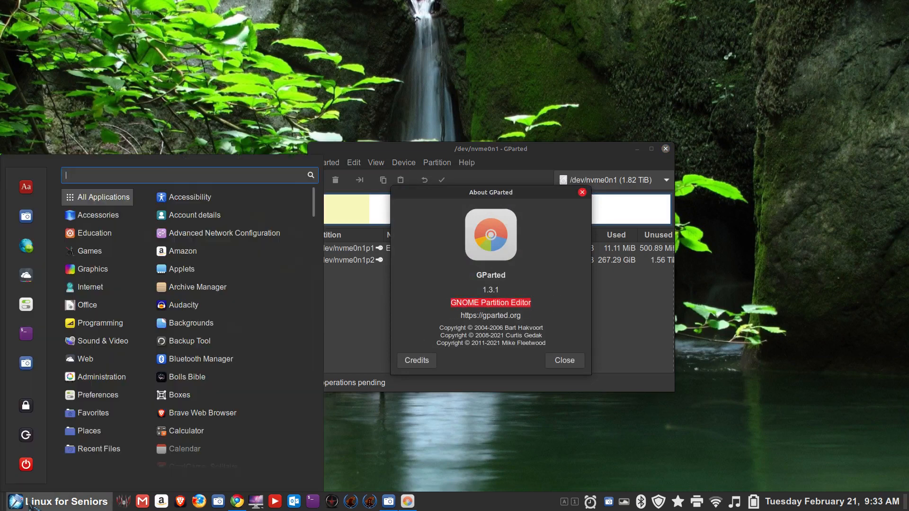
pyautogui.write('u')
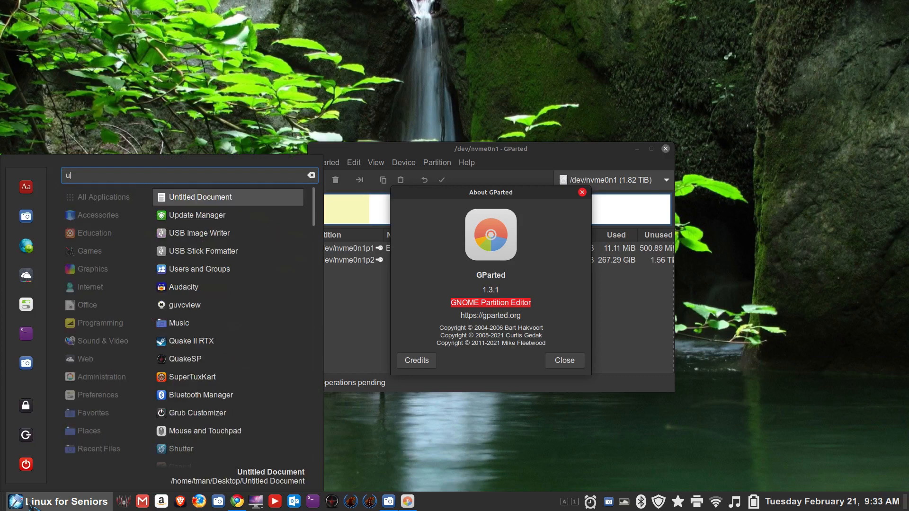
pyautogui.write('sb')
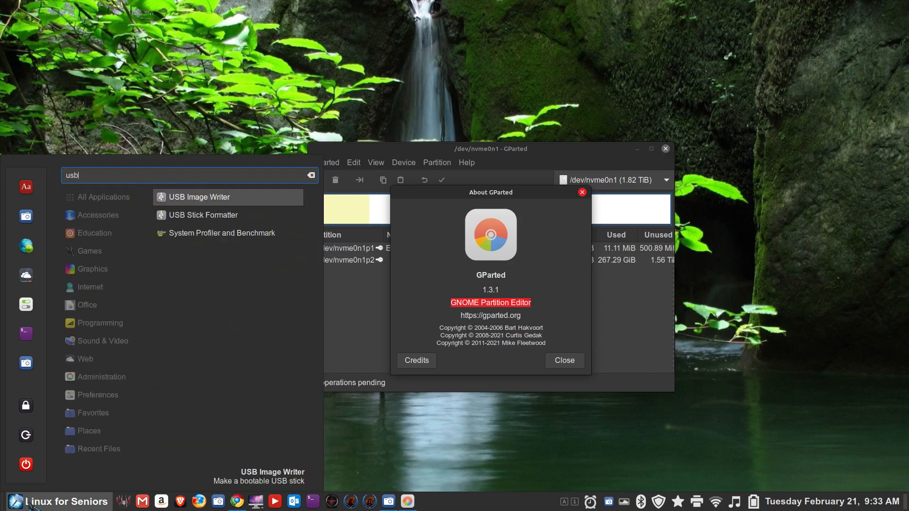
pyautogui.click(243, 214)
pyautogui.moveTo(478, 201); pyautogui.dragTo(233, 174)
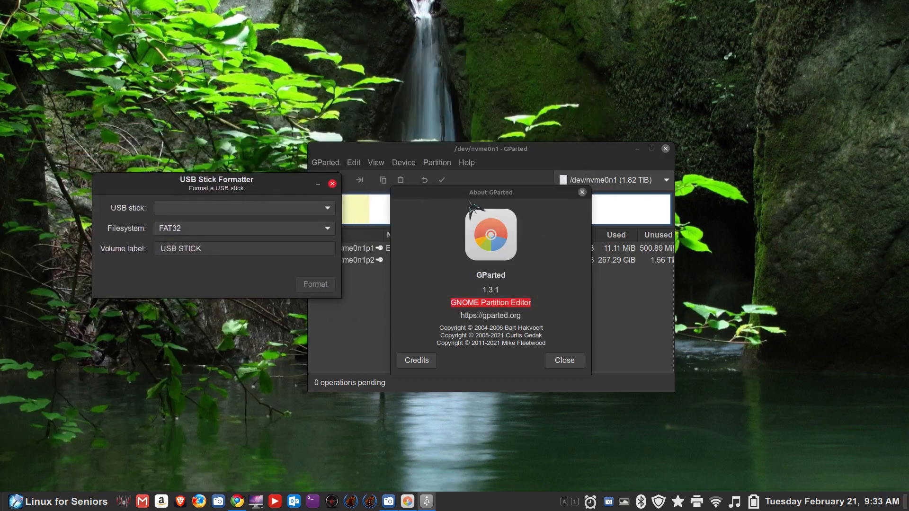
# Close the GParted About dialog, check which USB sticks USB Stick Formatter offers, and close the formatter.
pyautogui.click(582, 192)
pyautogui.click(268, 208)
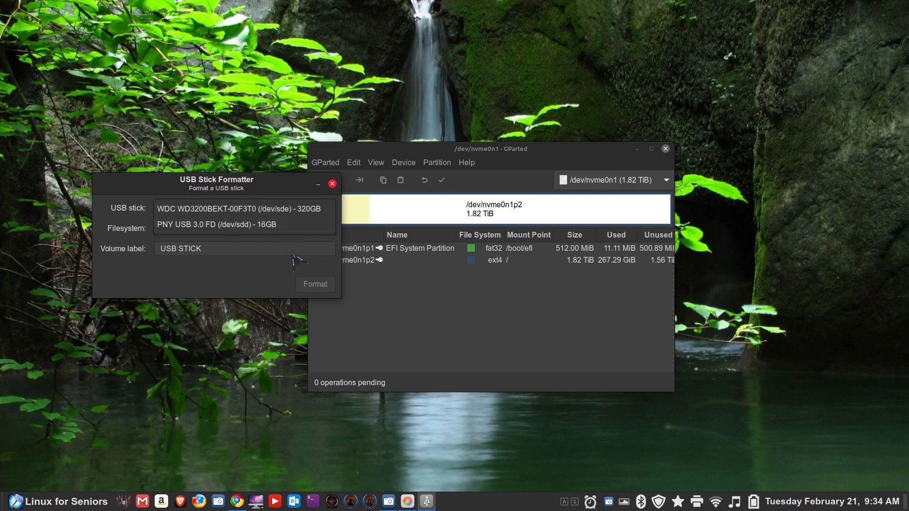
pyautogui.click(332, 183)
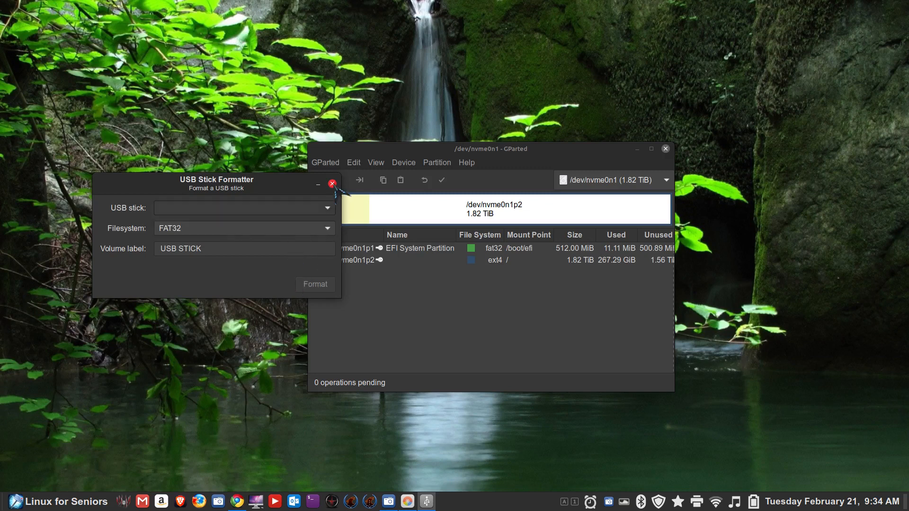
pyautogui.click(332, 184)
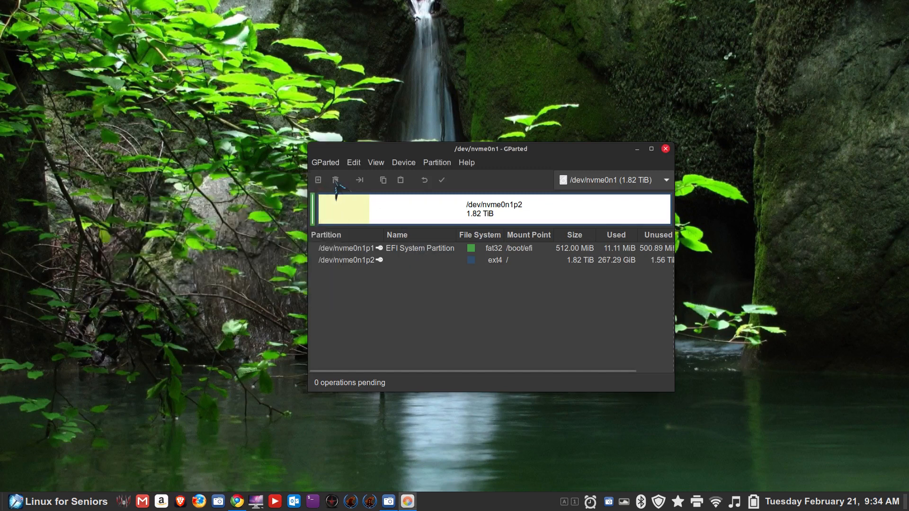
# Move the GParted window higher and review the list of storage devices it can switch between.
pyautogui.moveTo(554, 151); pyautogui.dragTo(568, 105)
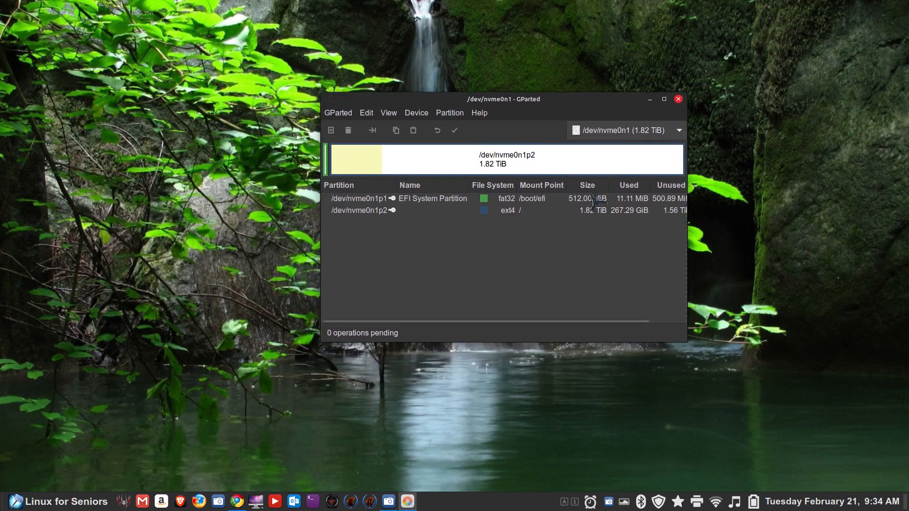
pyautogui.click(655, 135)
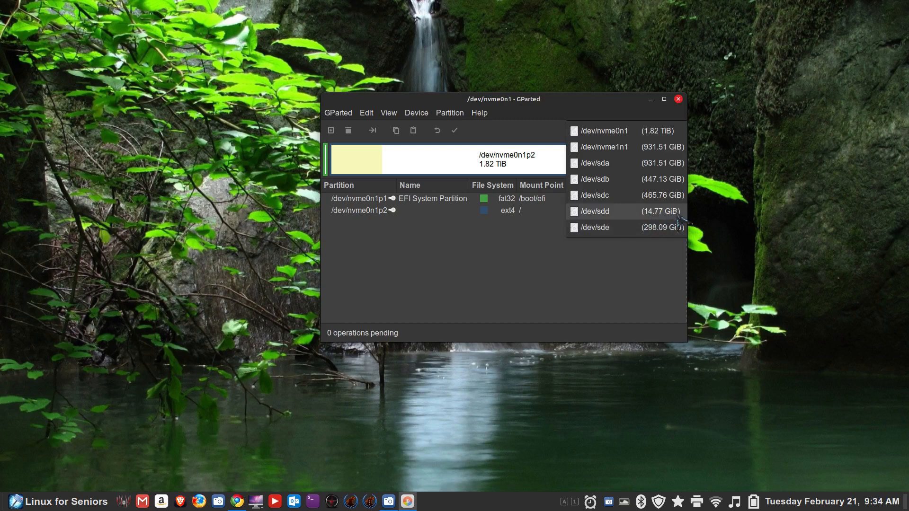
pyautogui.click(534, 118)
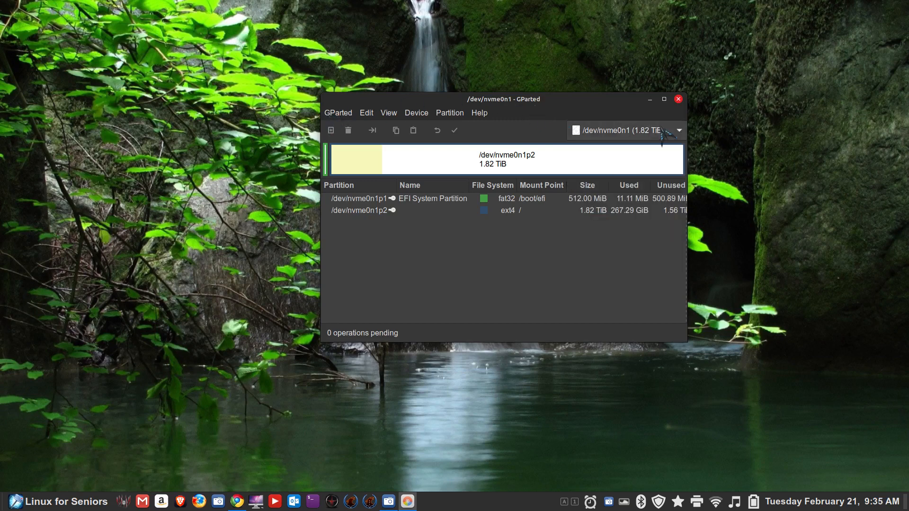
pyautogui.click(678, 134)
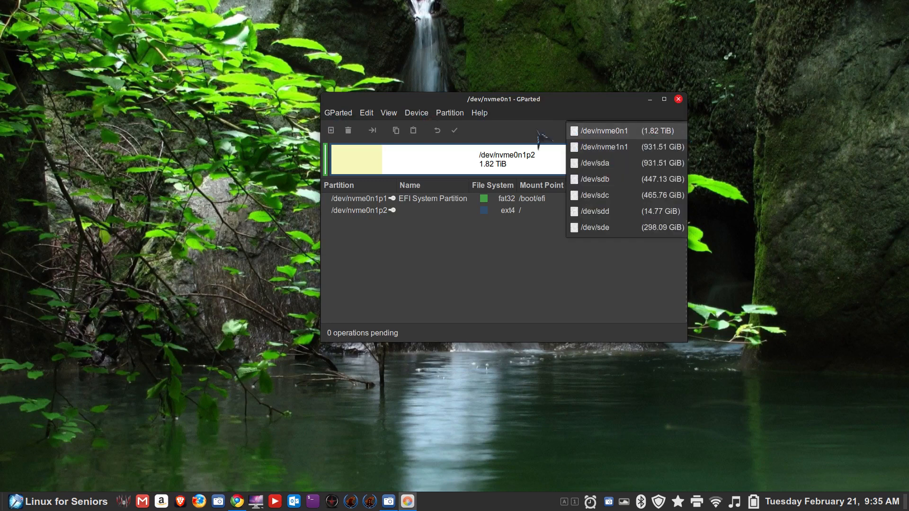
# Review GParted's refresh, devices and quit commands, and turn on the Device Information display.
pyautogui.click(326, 115)
pyautogui.click(328, 115)
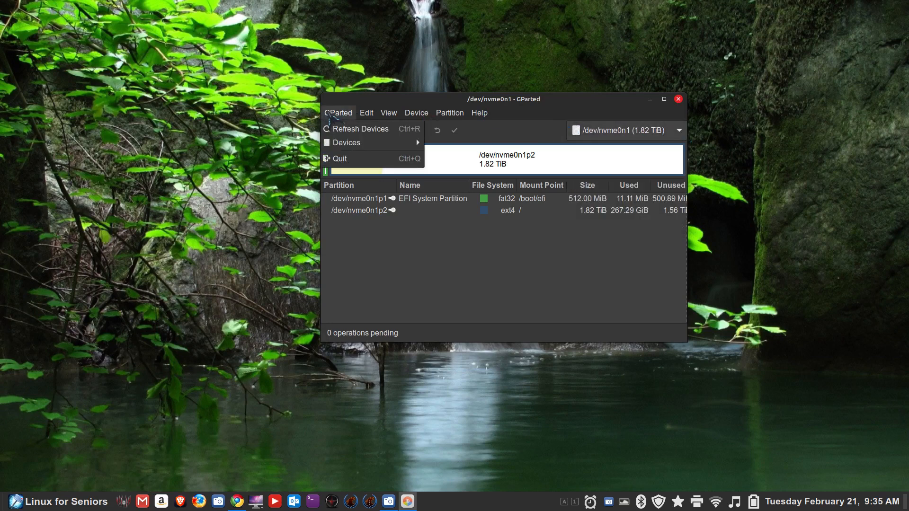
pyautogui.moveTo(359, 144)
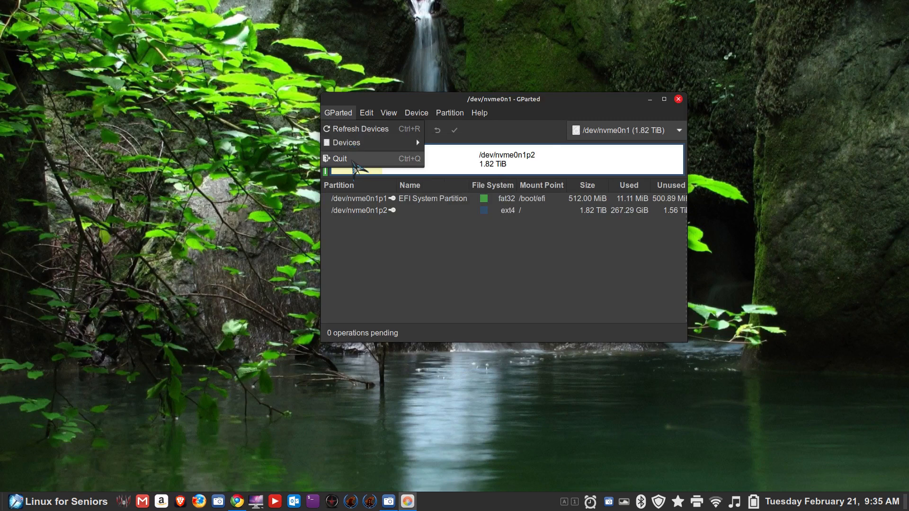
pyautogui.moveTo(363, 116)
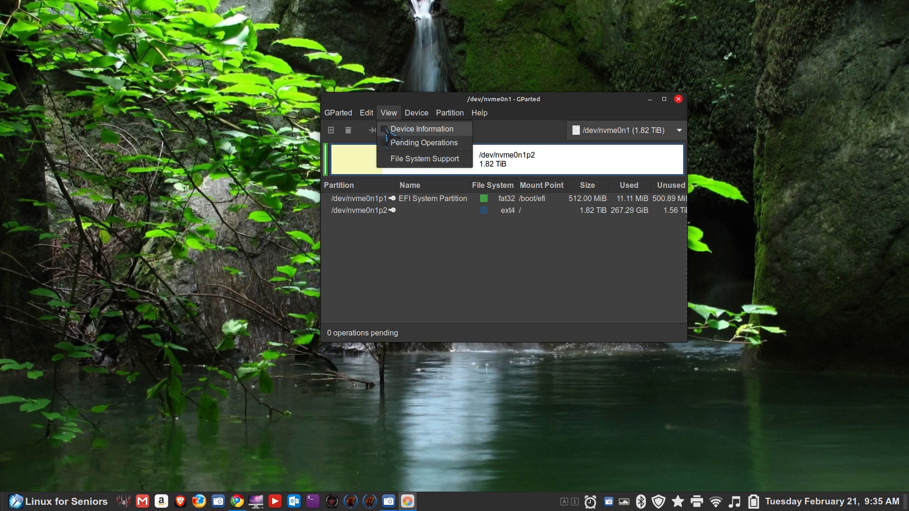
pyautogui.click(388, 132)
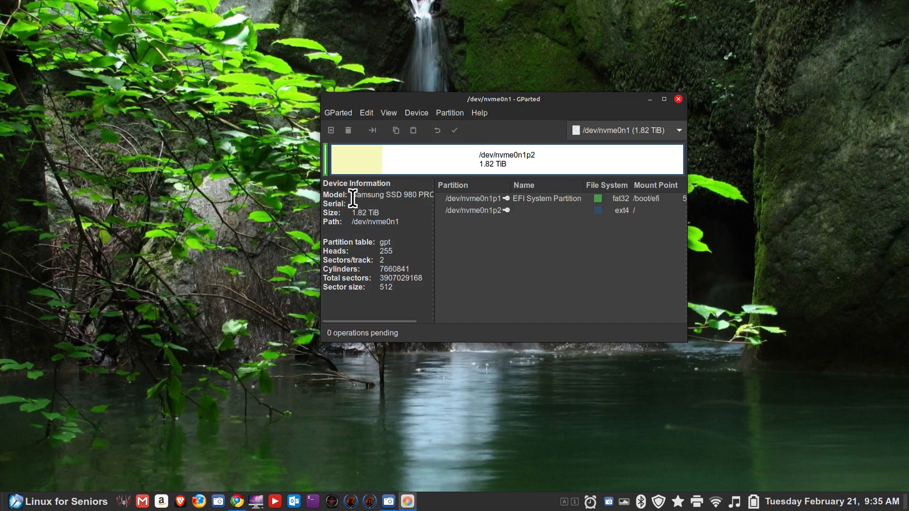
# Enlarge and reposition the GParted window, and highlight the drive's model, path and size in the device information.
pyautogui.moveTo(352, 195); pyautogui.dragTo(435, 195)
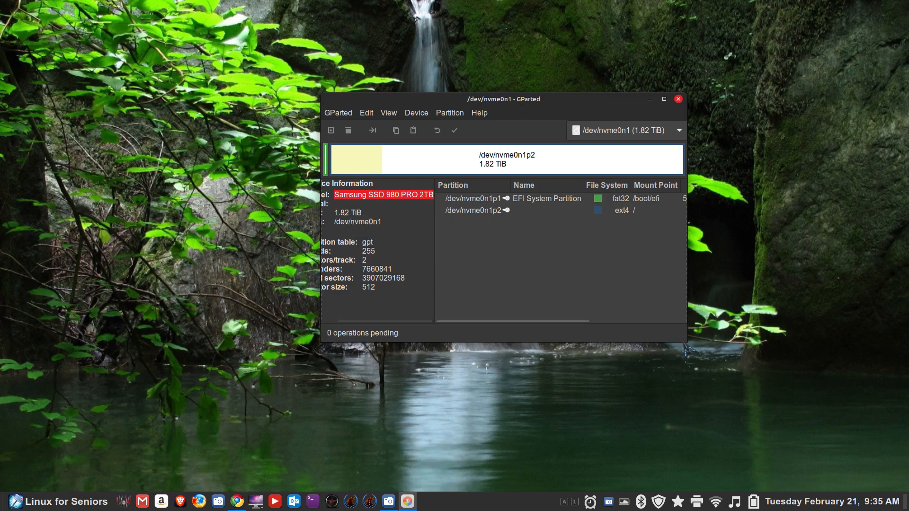
pyautogui.moveTo(689, 351); pyautogui.dragTo(834, 473)
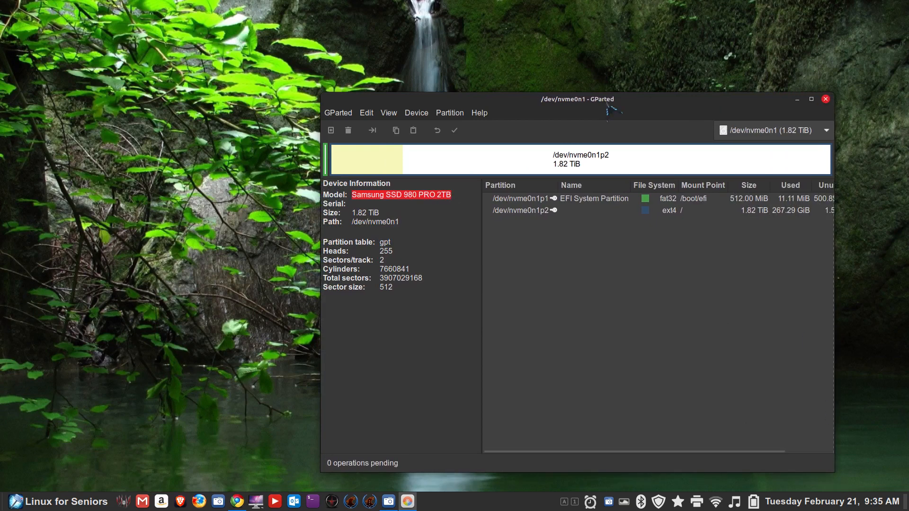
pyautogui.moveTo(592, 106); pyautogui.dragTo(434, 74)
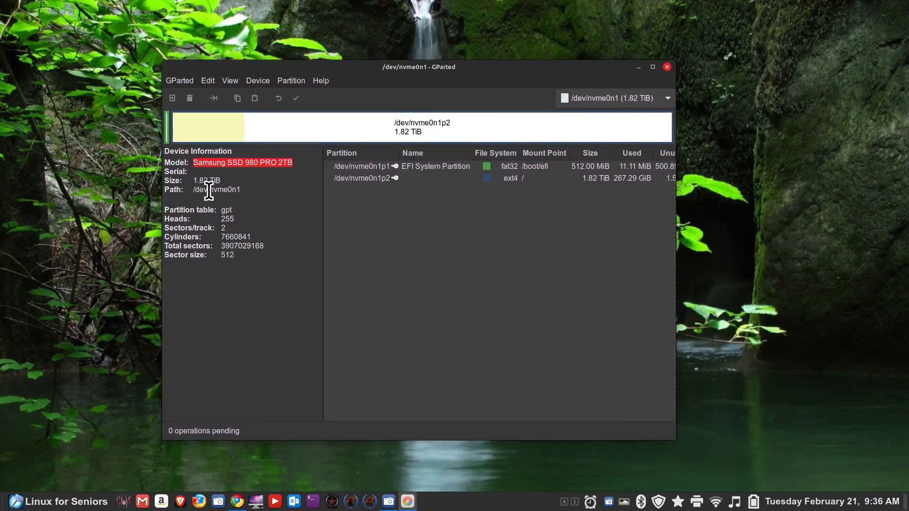
pyautogui.moveTo(210, 189); pyautogui.dragTo(313, 211)
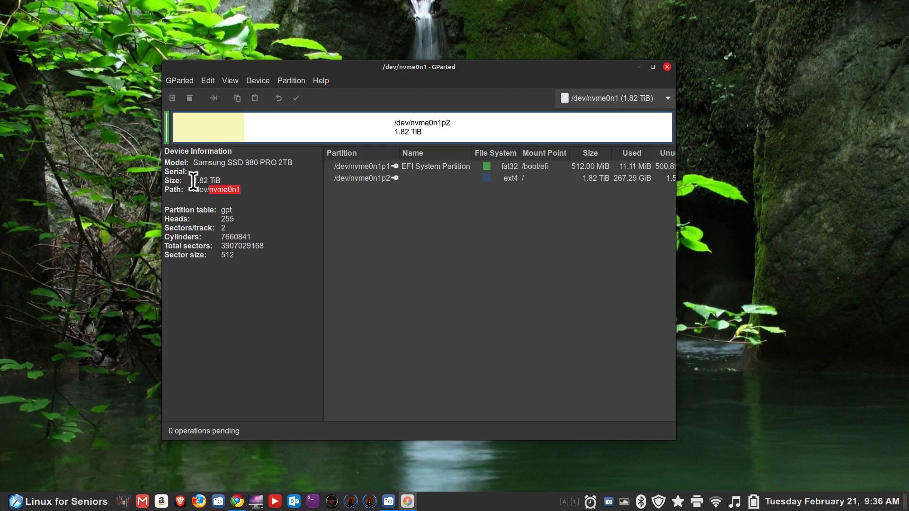
pyautogui.moveTo(193, 180); pyautogui.dragTo(221, 180)
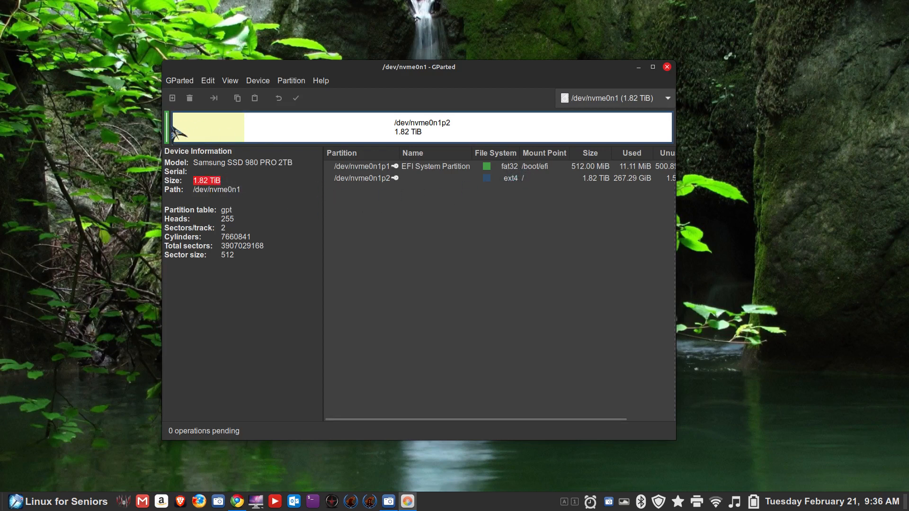
# Look through GParted's remaining commands, view the contents of the GParted Manual, and close the manual.
pyautogui.click(209, 81)
pyautogui.moveTo(230, 81)
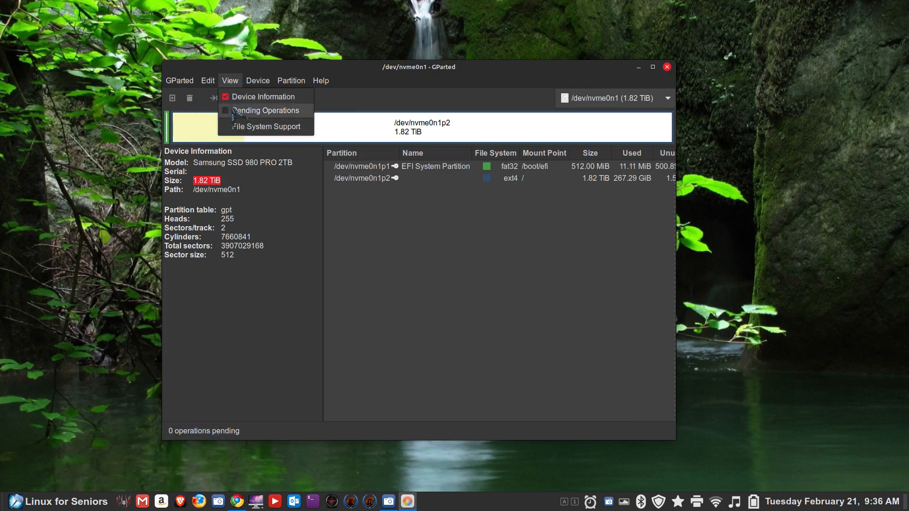
pyautogui.moveTo(261, 82)
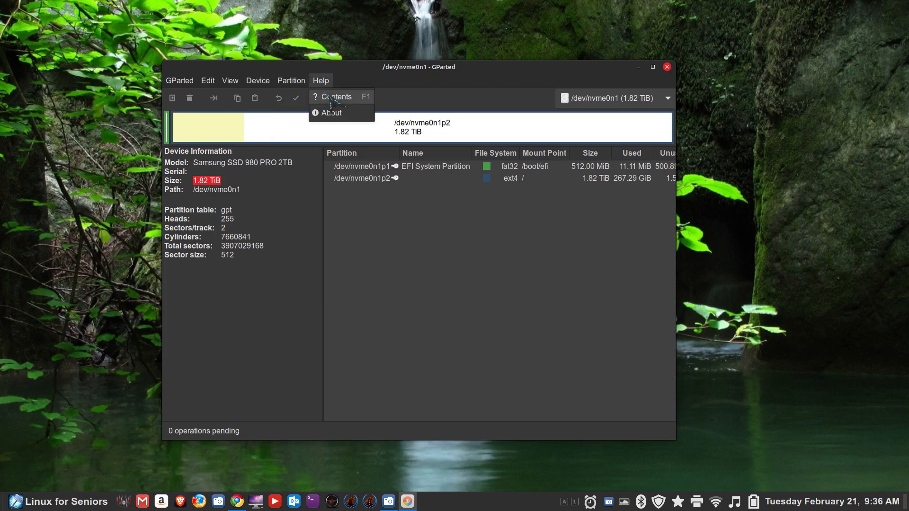
pyautogui.click(331, 97)
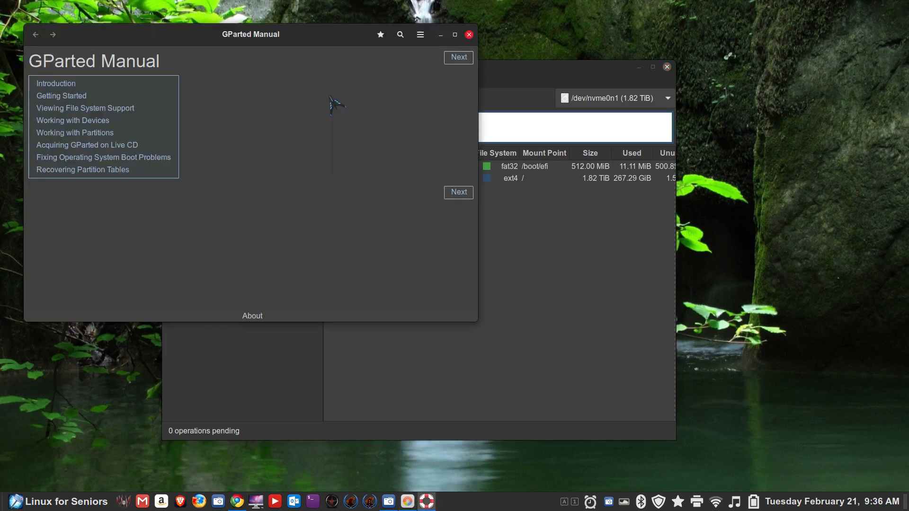
pyautogui.click(469, 35)
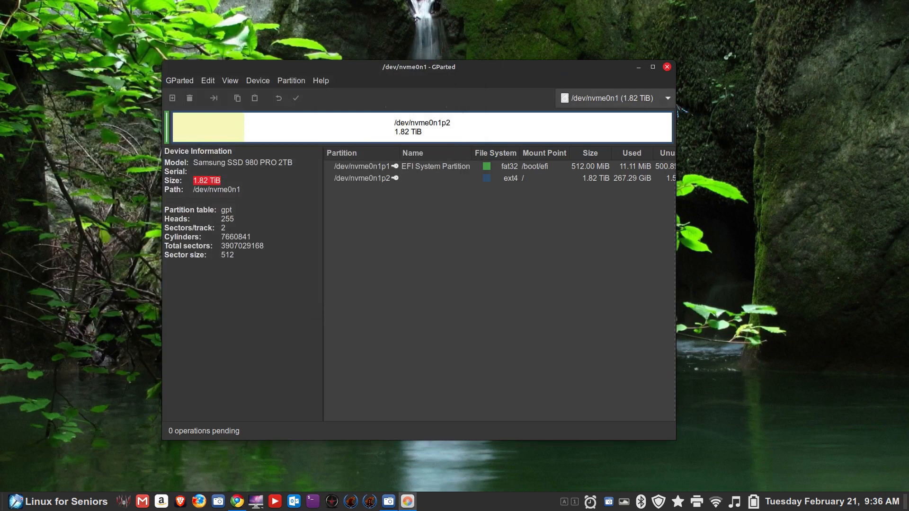
# Select the 14.77 GiB device /dev/sdd in GParted, and open the file manager beside it to compare listed devices.
pyautogui.click(664, 101)
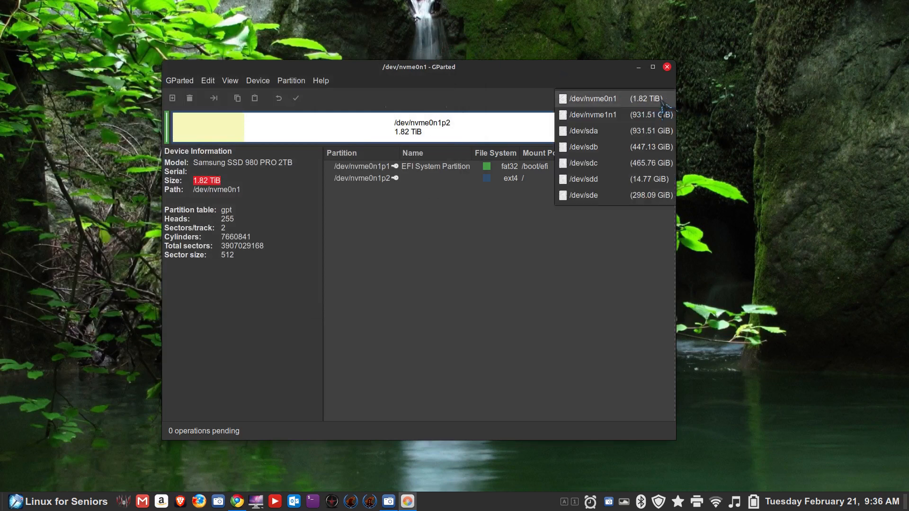
pyautogui.click(640, 180)
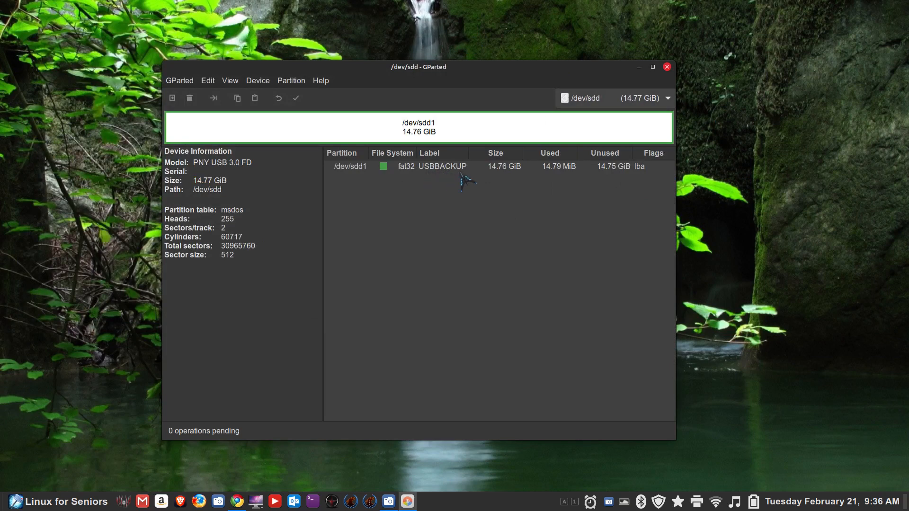
pyautogui.moveTo(472, 70); pyautogui.dragTo(647, 69)
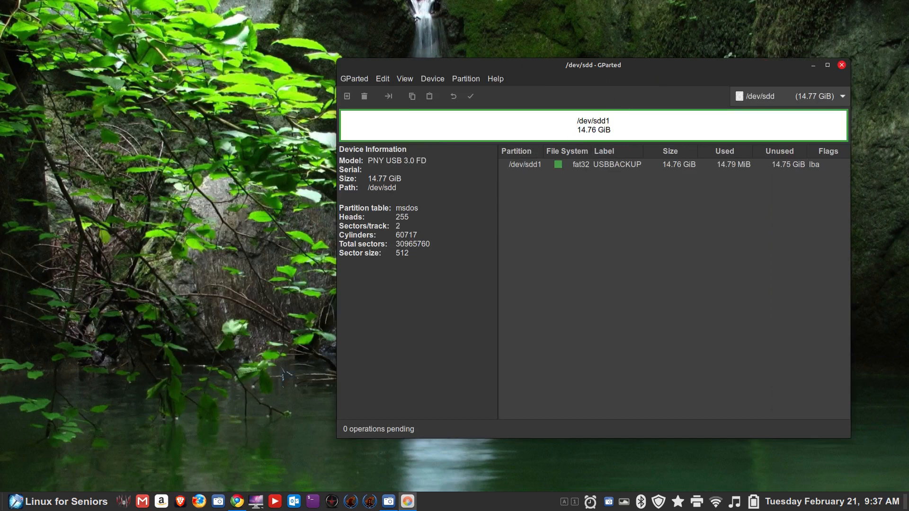
pyautogui.click(256, 501)
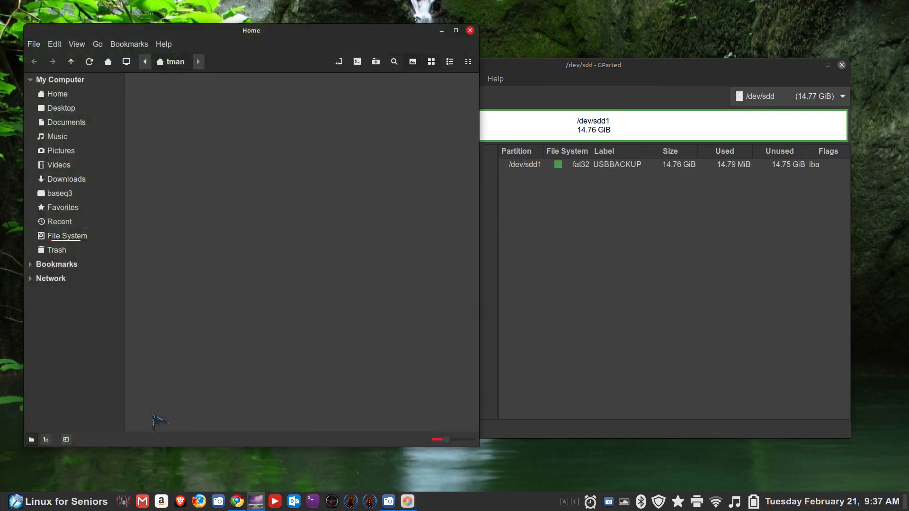
pyautogui.click(653, 81)
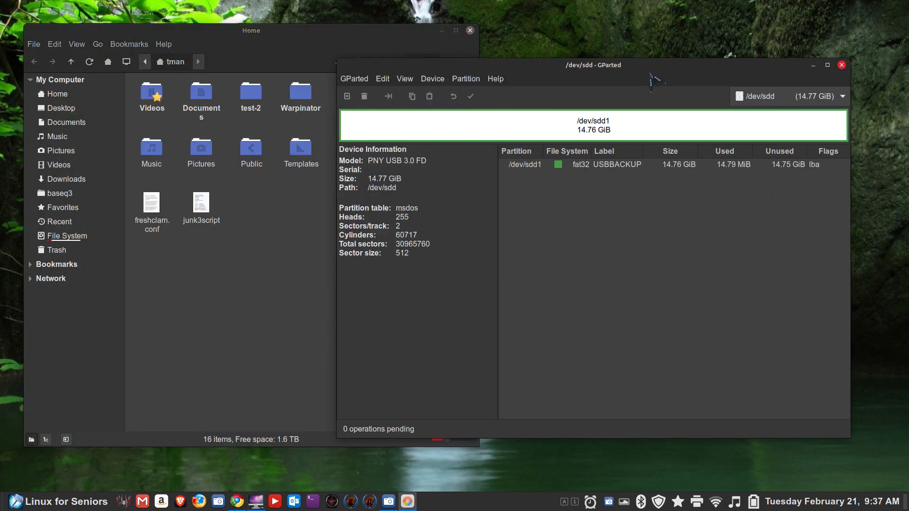
# Close GParted and open the USBBACKUP device in the file manager, closing the extra window.
pyautogui.click(841, 65)
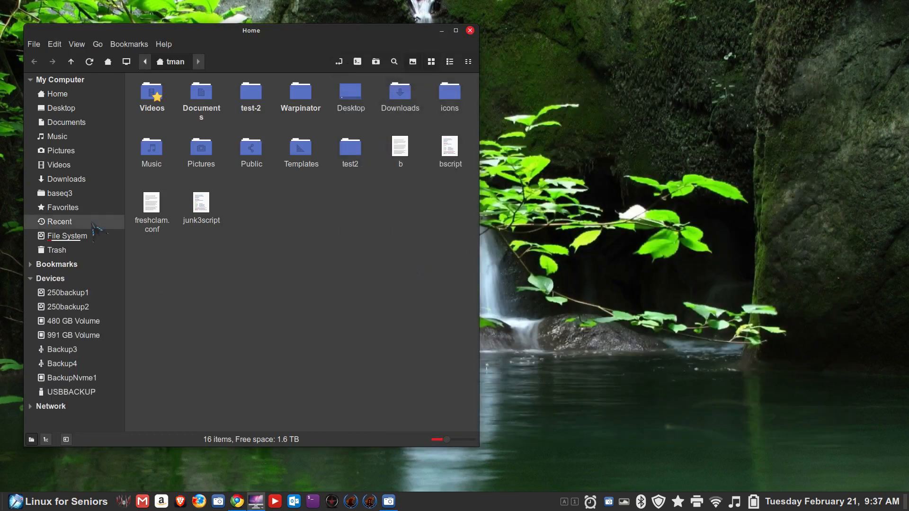
pyautogui.click(86, 393)
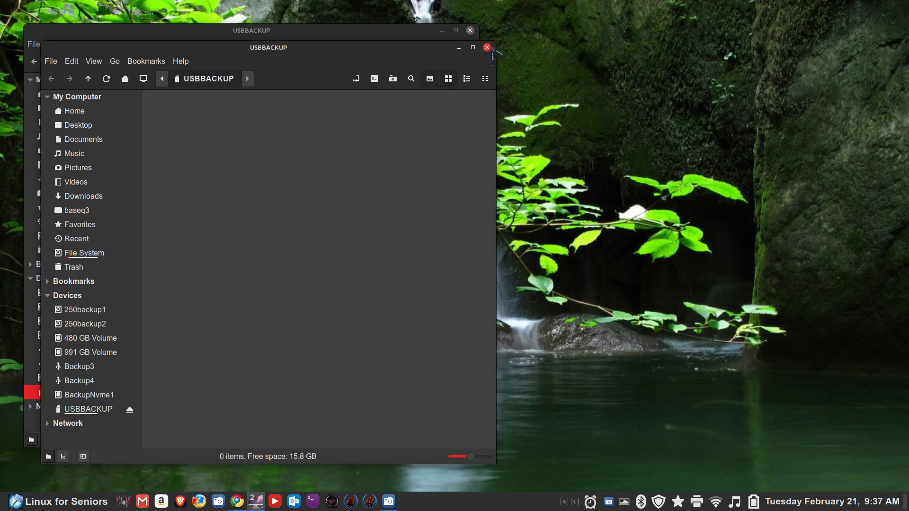
pyautogui.click(487, 47)
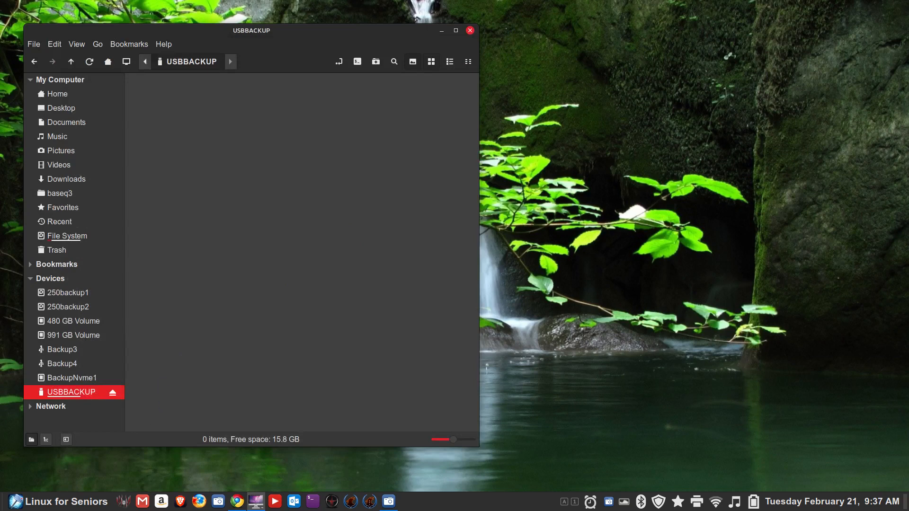
# Add a GParted launcher to the desktop, move it to an open area, and reposition the file manager window away from it.
pyautogui.click(92, 500)
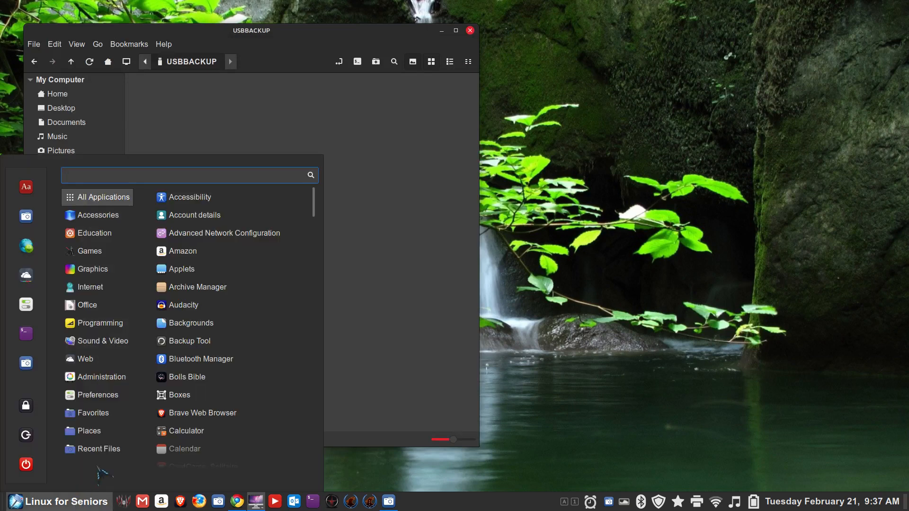
pyautogui.write('g')
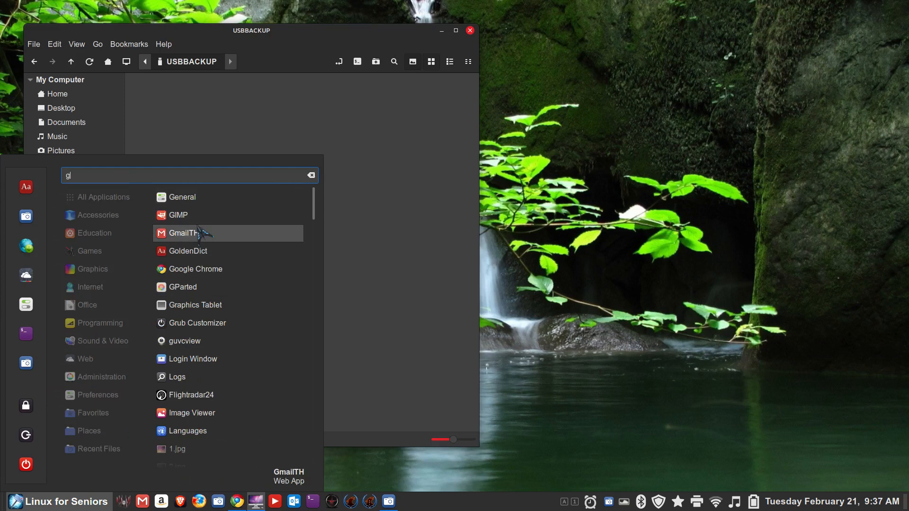
pyautogui.write('p')
pyautogui.rightClick(194, 197)
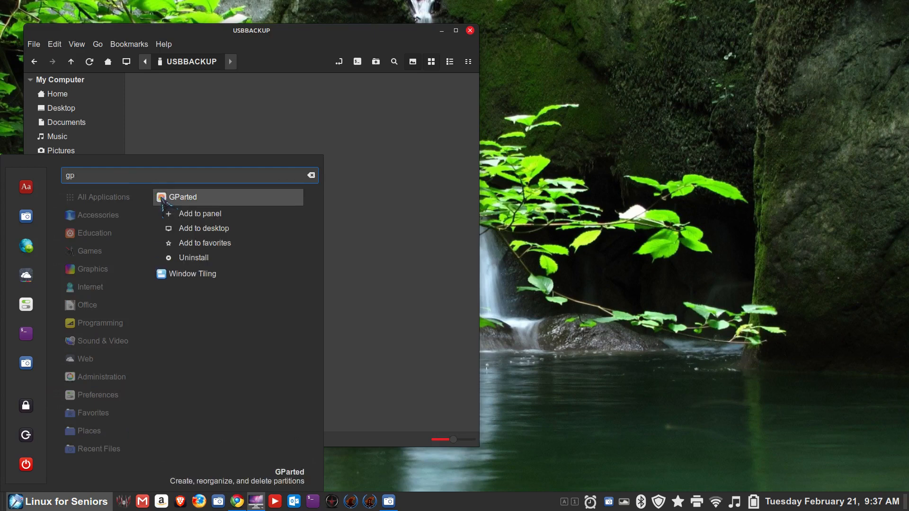
pyautogui.click(205, 231)
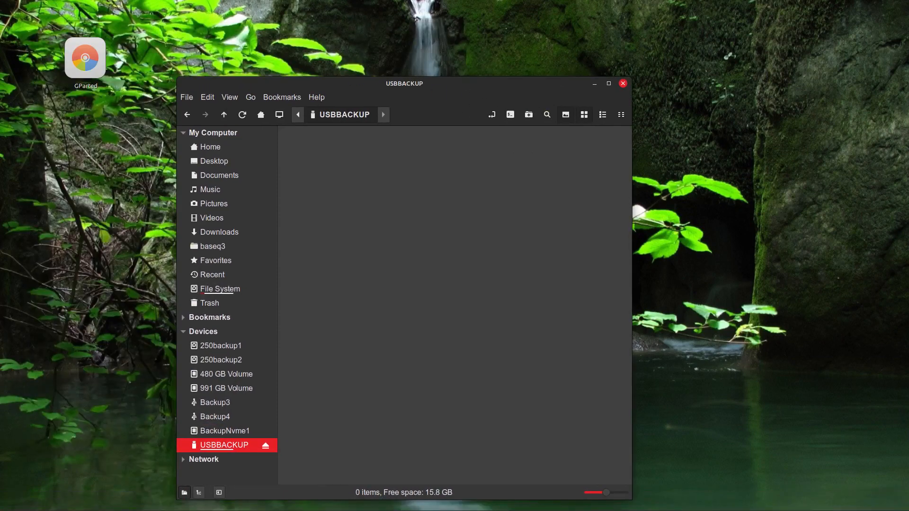
pyautogui.moveTo(90, 59); pyautogui.dragTo(826, 135)
pyautogui.moveTo(468, 85); pyautogui.dragTo(317, 31)
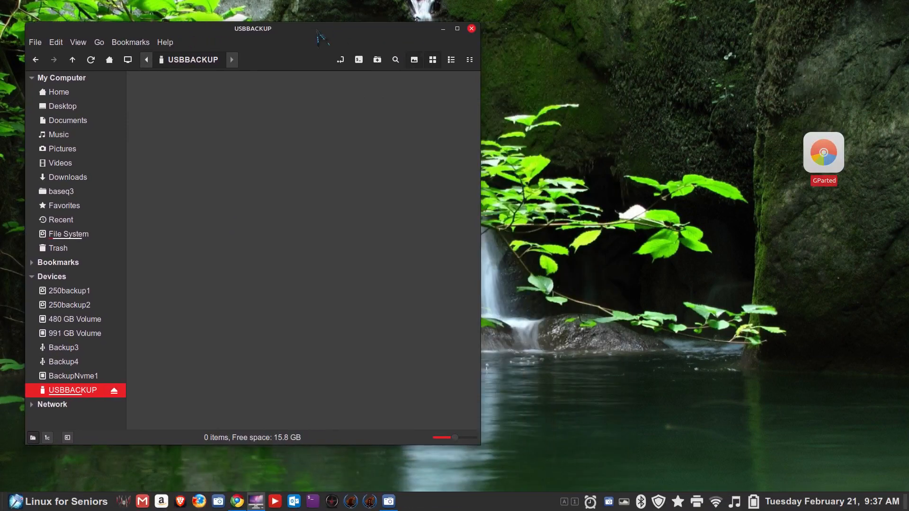
# Launch GParted from its desktop launcher and authenticate with the account password.
pyautogui.doubleClick(824, 159)
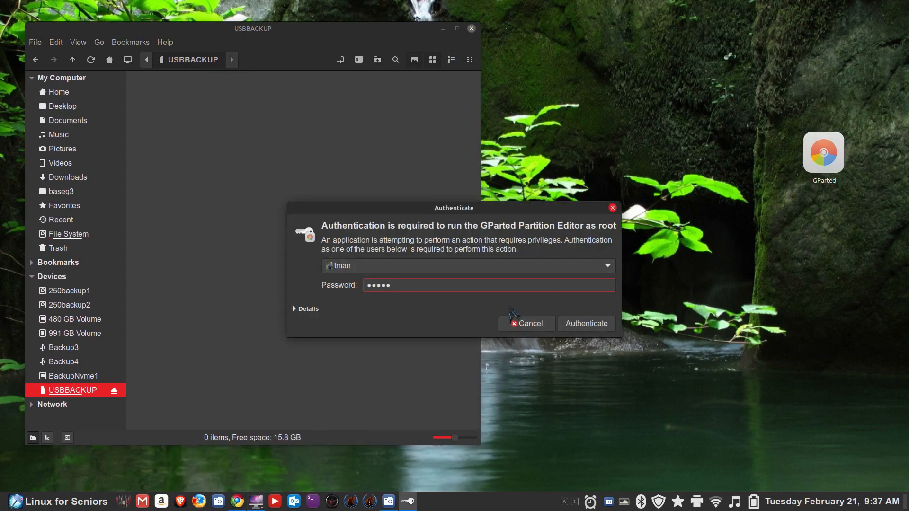
pyautogui.press('Return')
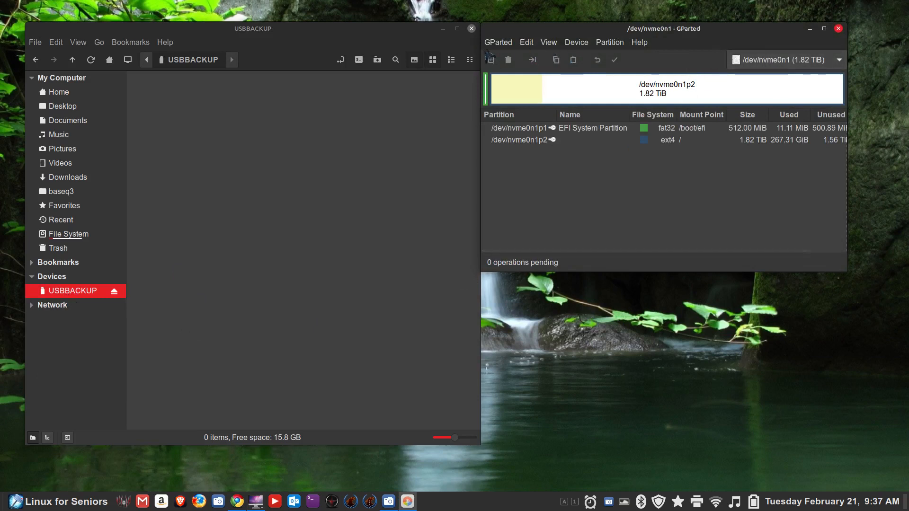
# Look over the GParted commands and device list, and select the 14.77 GiB device /dev/sdd.
pyautogui.click(639, 42)
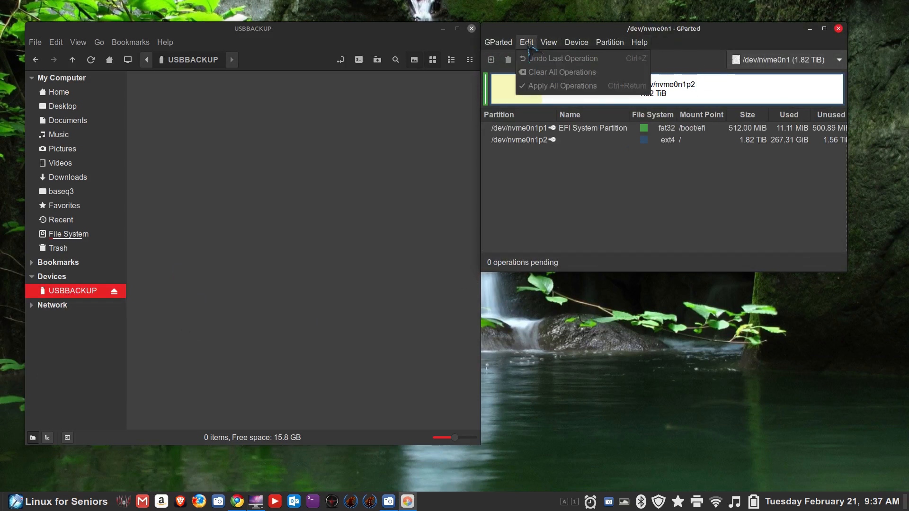
pyautogui.moveTo(506, 73)
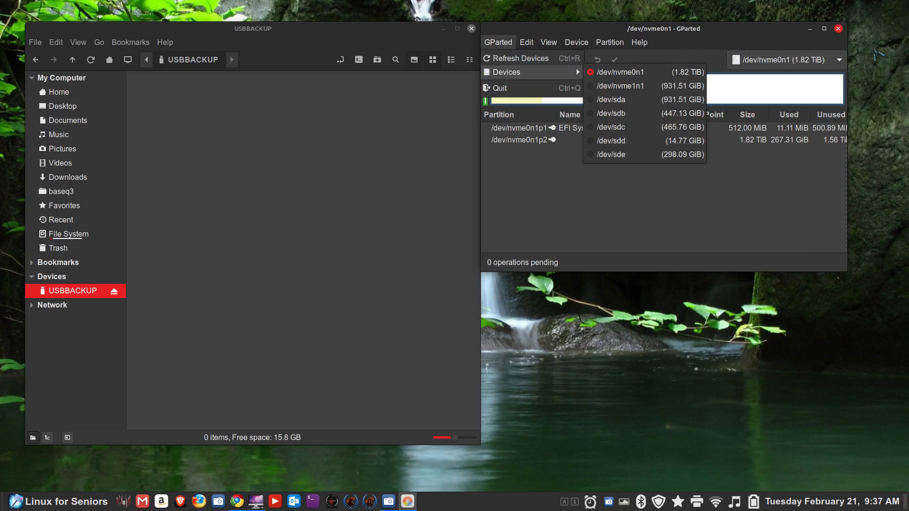
pyautogui.click(836, 67)
pyautogui.click(835, 66)
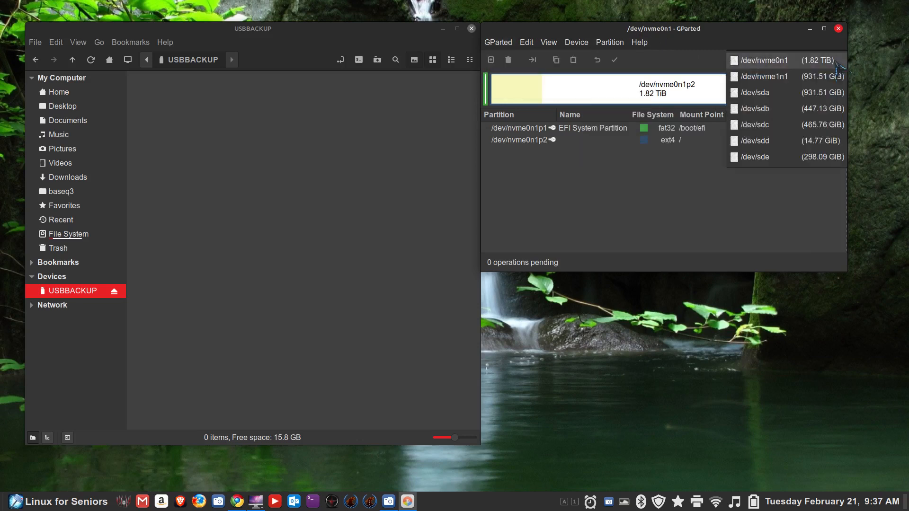
pyautogui.click(817, 142)
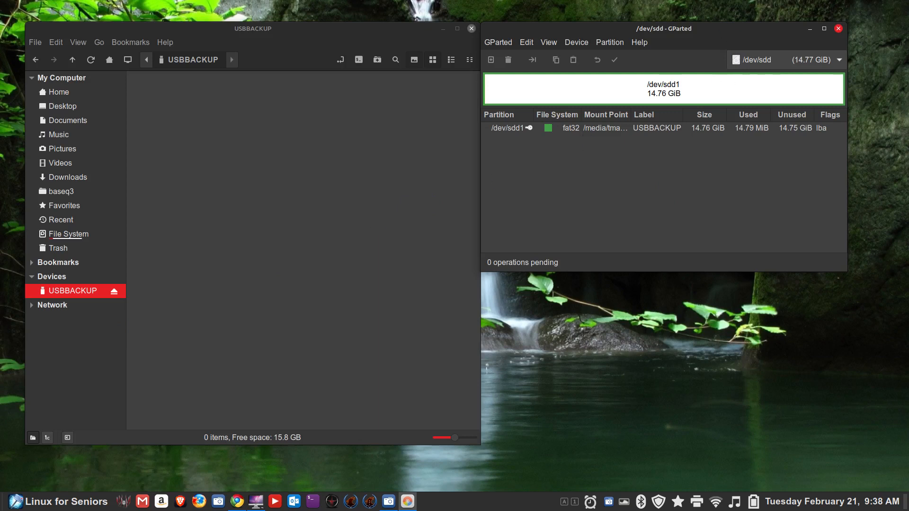
# Show the USBBACKUP folder's full path in the file manager and widen GParted's Mount Point column to compare the two.
pyautogui.moveTo(702, 31); pyautogui.dragTo(722, 36)
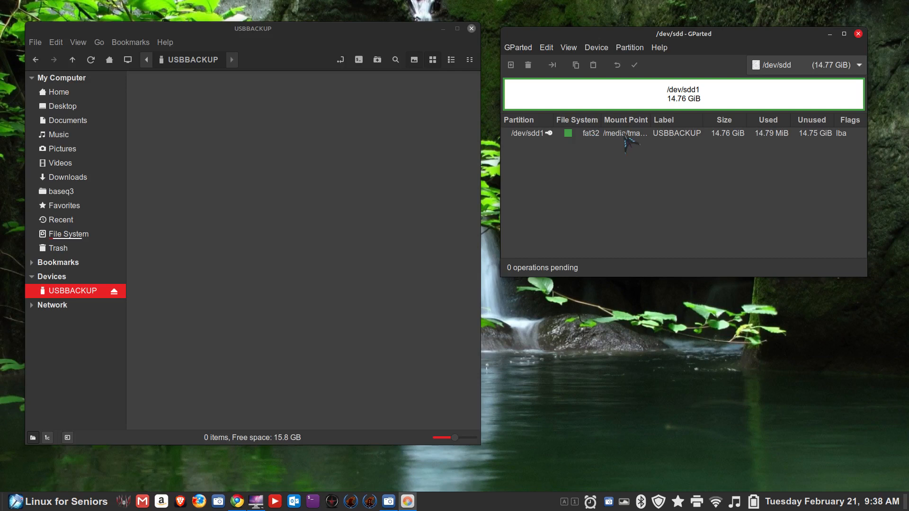
pyautogui.click(340, 59)
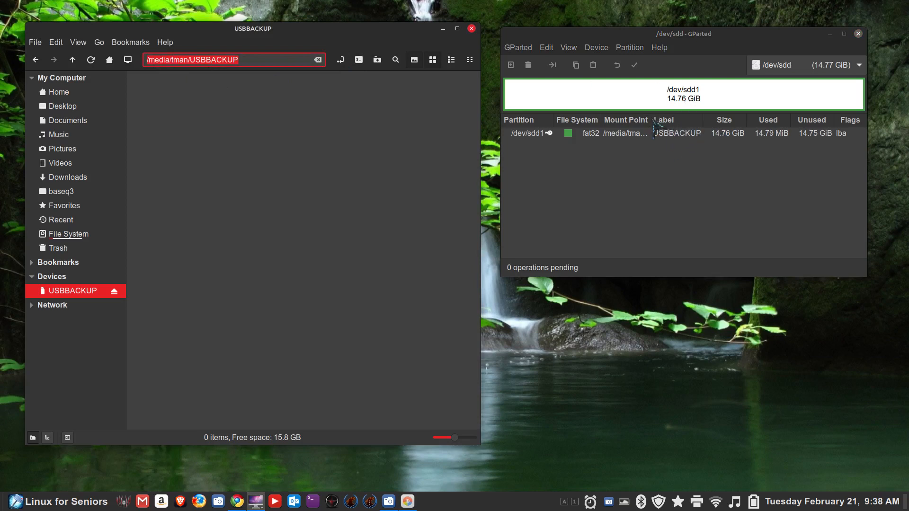
pyautogui.moveTo(649, 116); pyautogui.dragTo(696, 119)
pyautogui.moveTo(715, 118); pyautogui.dragTo(704, 118)
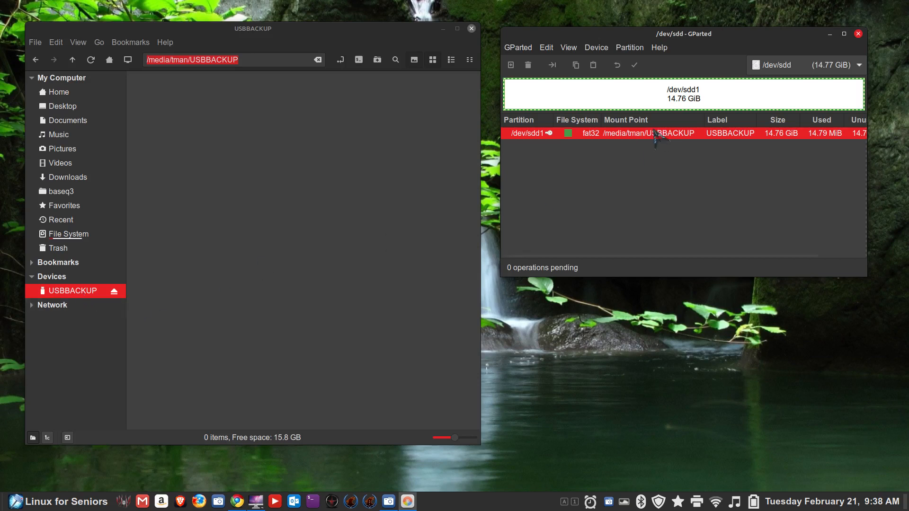
# Reposition the GParted window and examine the remaining partition columns through Unused and Flags.
pyautogui.moveTo(698, 49); pyautogui.dragTo(635, 92)
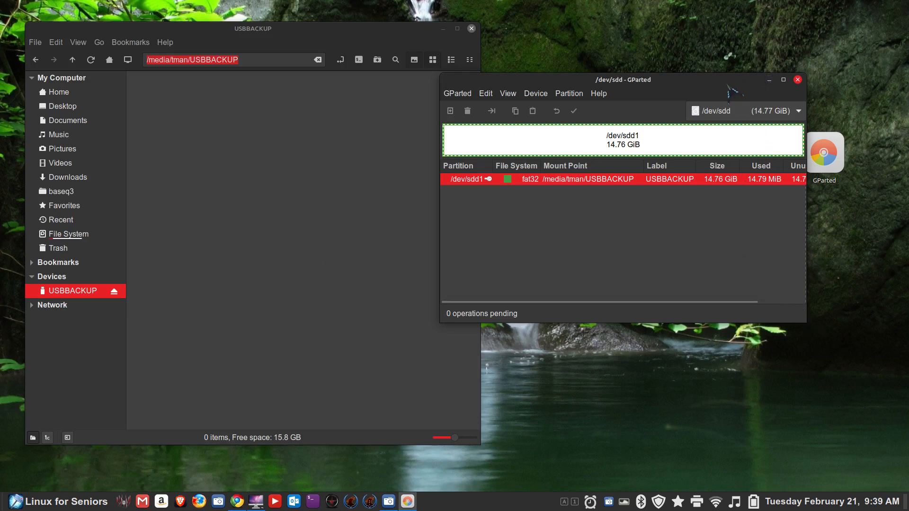
pyautogui.moveTo(727, 86); pyautogui.dragTo(657, 88)
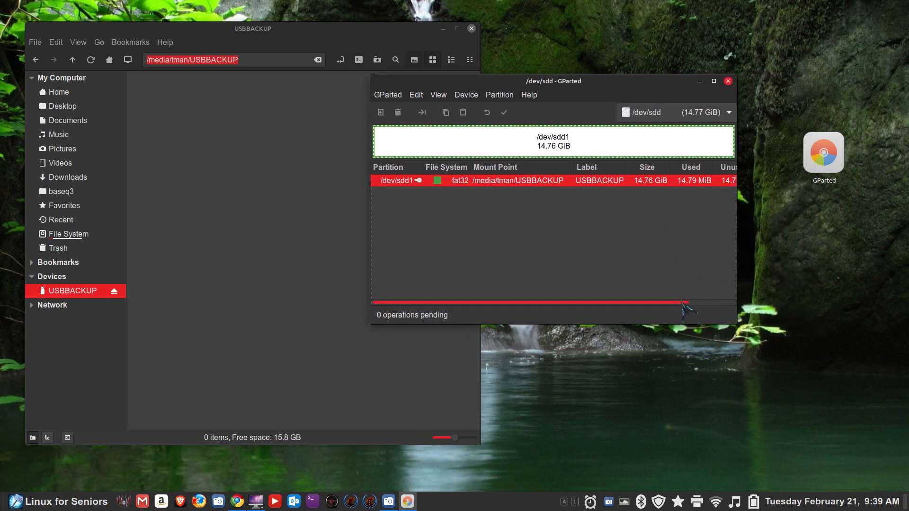
pyautogui.hscroll(3, 684, 309)
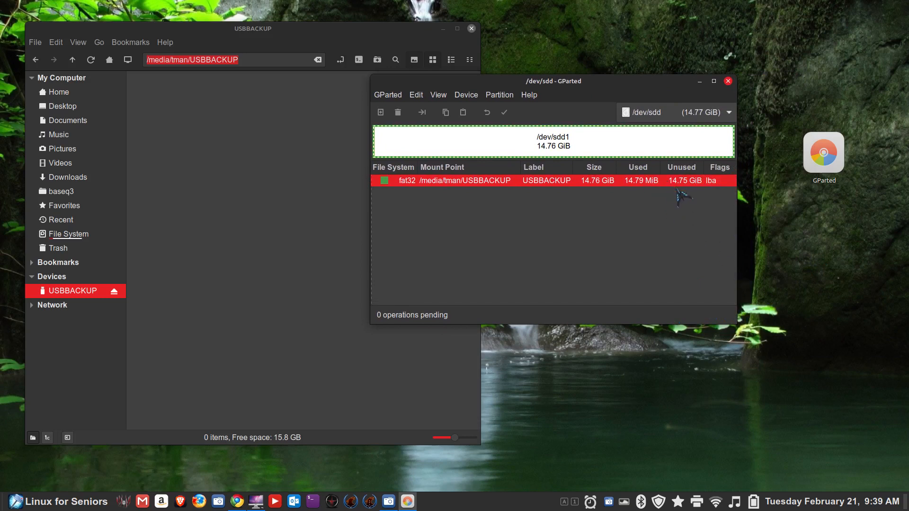
pyautogui.hscroll(-3, 671, 307)
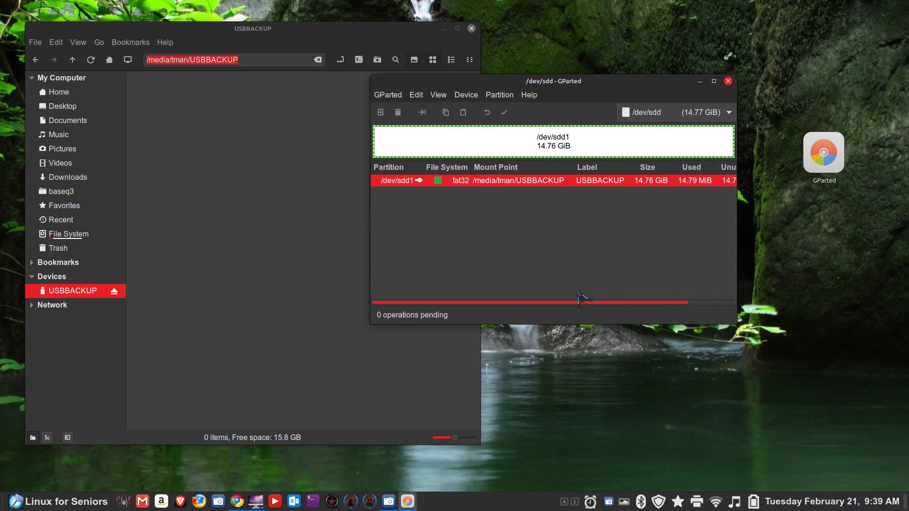
# Move the GParted window clear of the file manager's device list and unmount the USBBACKUP partition /dev/sdd1.
pyautogui.moveTo(628, 81); pyautogui.dragTo(708, 100)
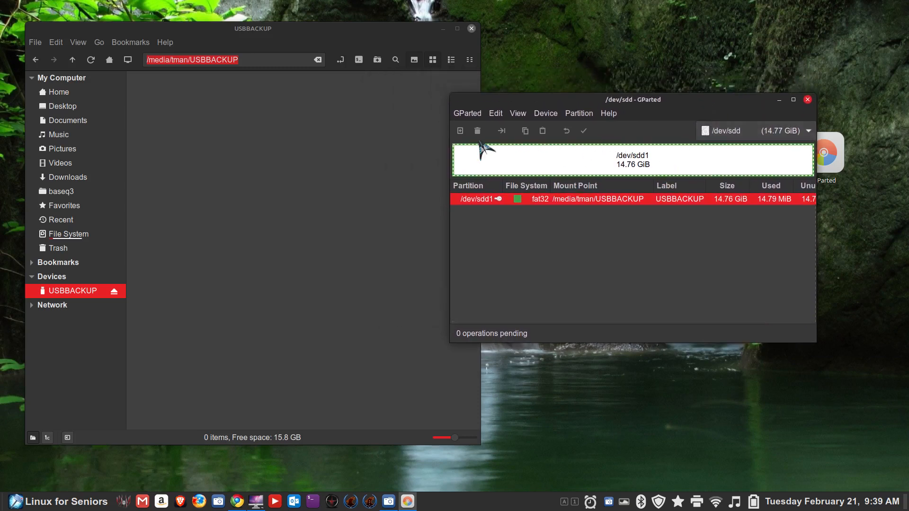
pyautogui.rightClick(619, 164)
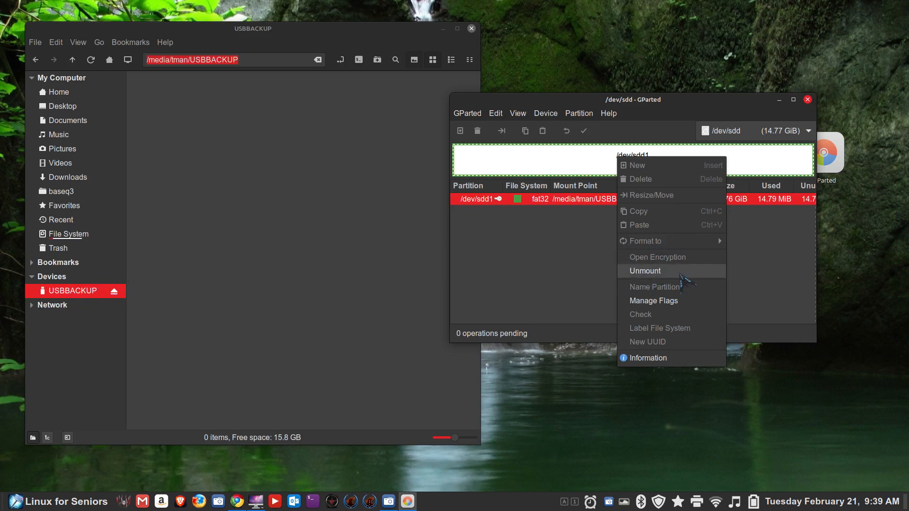
pyautogui.click(684, 270)
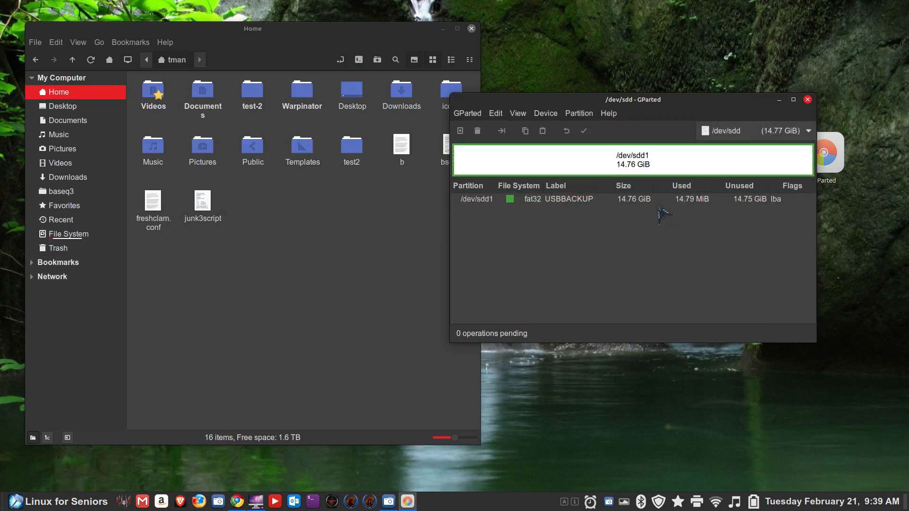
# Delete the partition /dev/sdd1, apply the pending operation, and review its details before closing the report.
pyautogui.rightClick(626, 161)
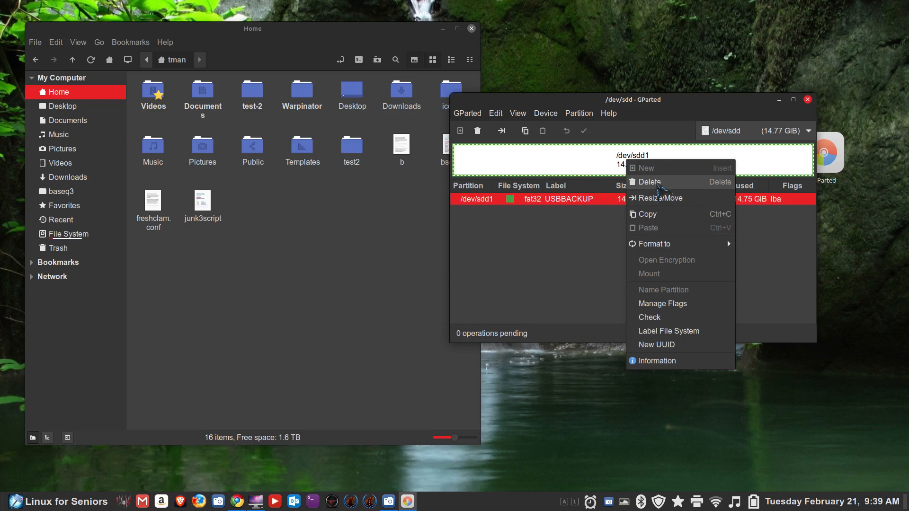
pyautogui.click(658, 182)
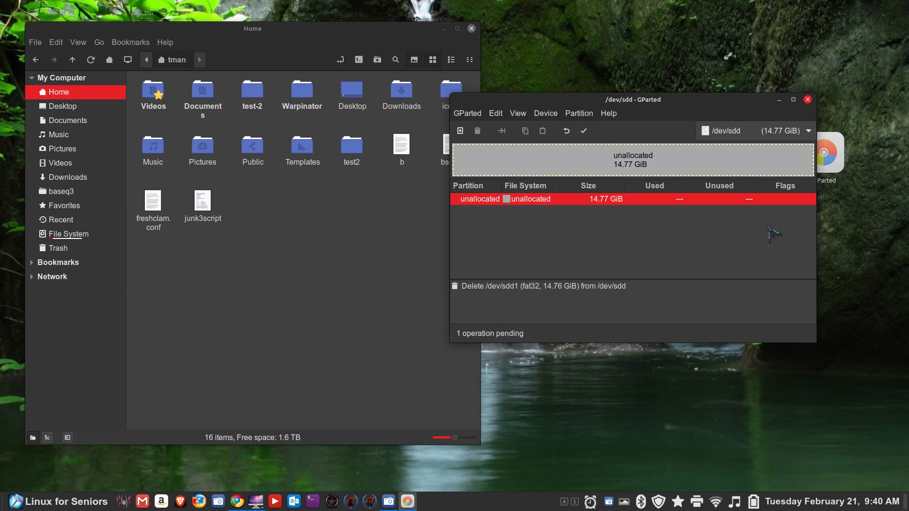
pyautogui.click(583, 130)
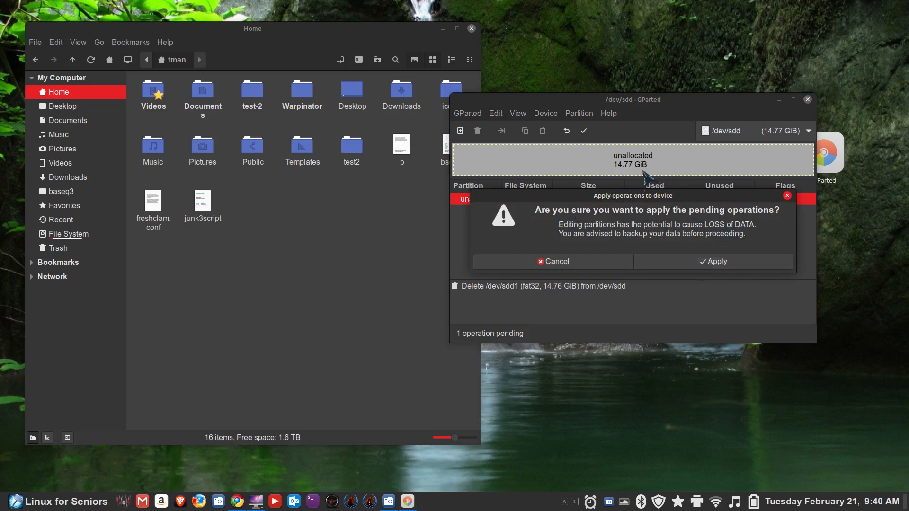
pyautogui.click(702, 263)
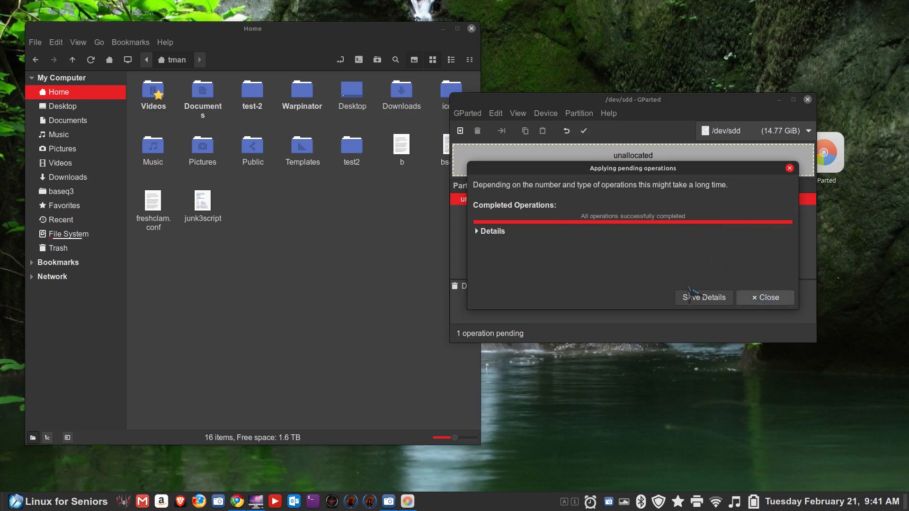
pyautogui.click(479, 232)
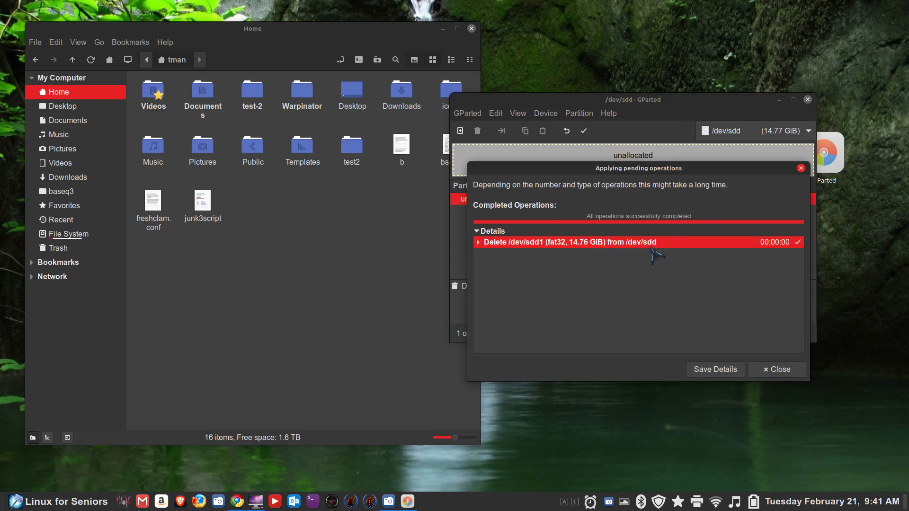
pyautogui.click(779, 369)
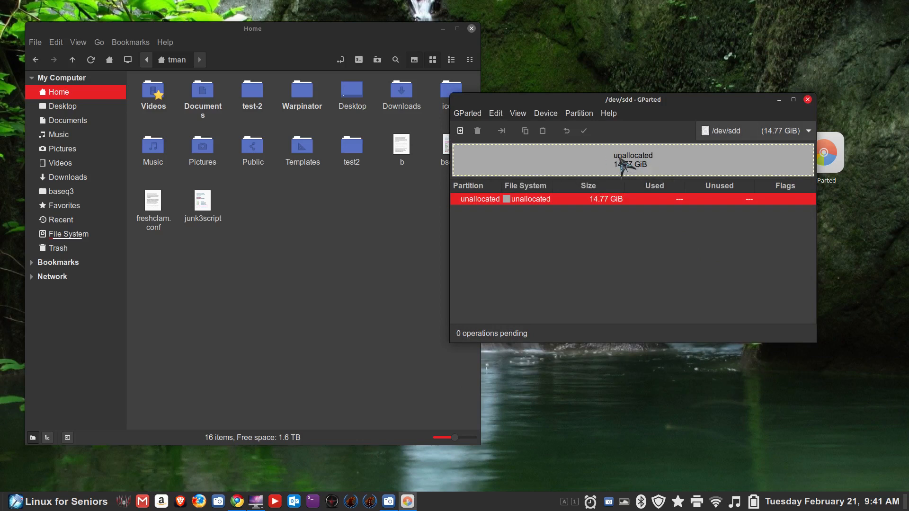
# Start a new primary partition in the unallocated space on /dev/sdd, keeping its size at the full 15119 MiB.
pyautogui.rightClick(620, 160)
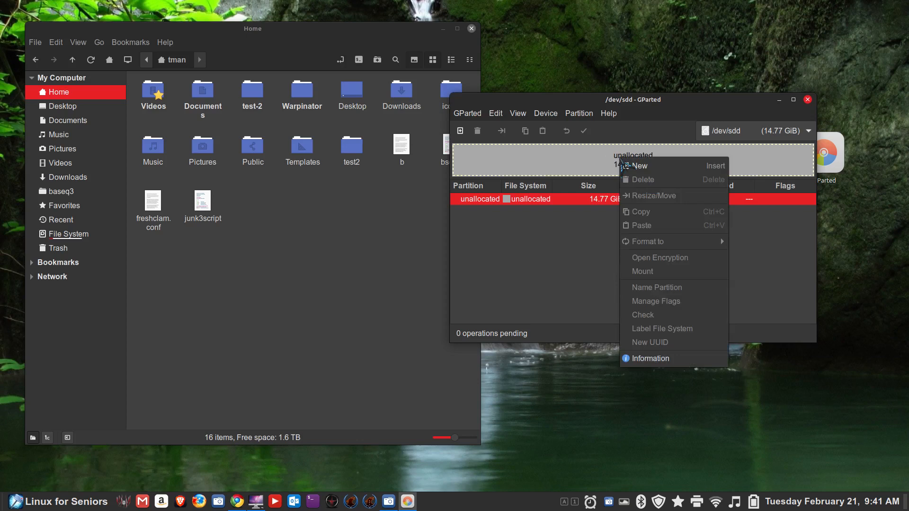
pyautogui.click(647, 167)
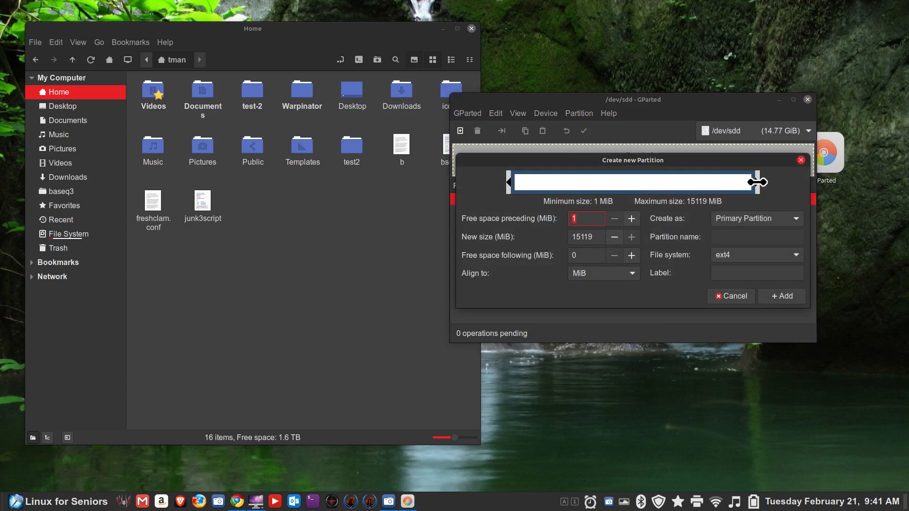
pyautogui.moveTo(757, 181)
pyautogui.mouseDown()
pyautogui.moveTo(655, 182)
pyautogui.moveTo(762, 184)
pyautogui.mouseUp()
pyautogui.moveTo(621, 164); pyautogui.dragTo(624, 189)
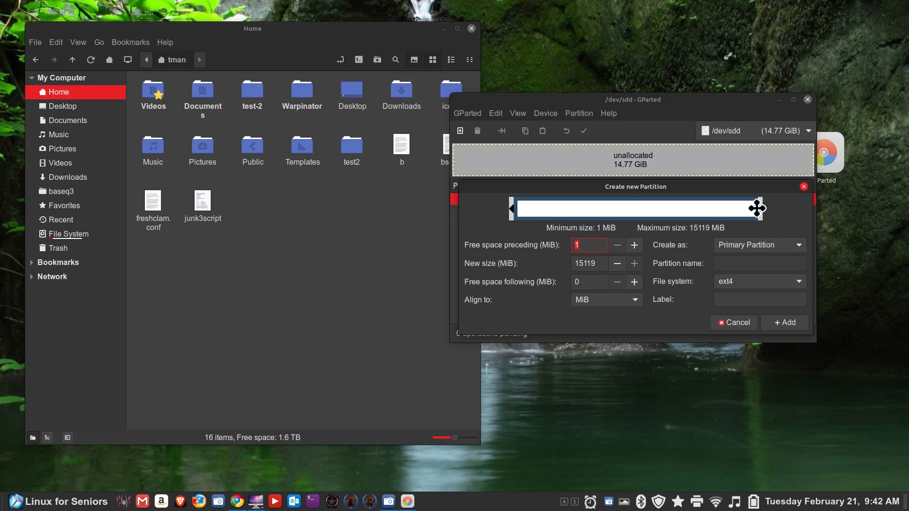
pyautogui.moveTo(690, 207); pyautogui.dragTo(771, 205)
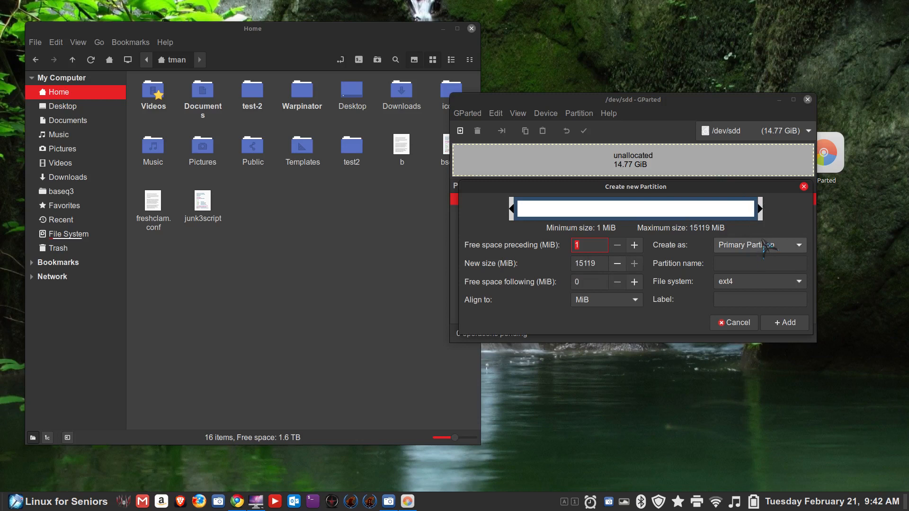
# Set the new partition's file system to fat32, label it USBBackup, and add it to the pending operations.
pyautogui.click(736, 286)
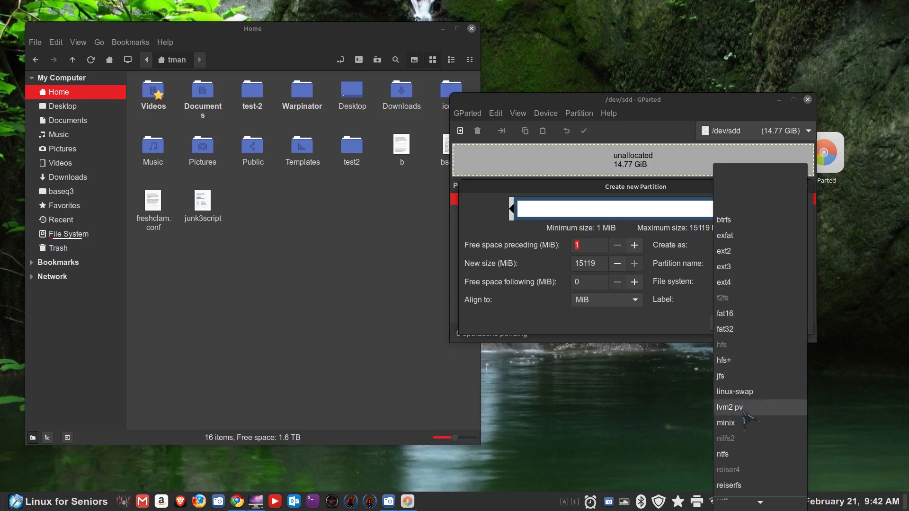
pyautogui.moveTo(760, 505)
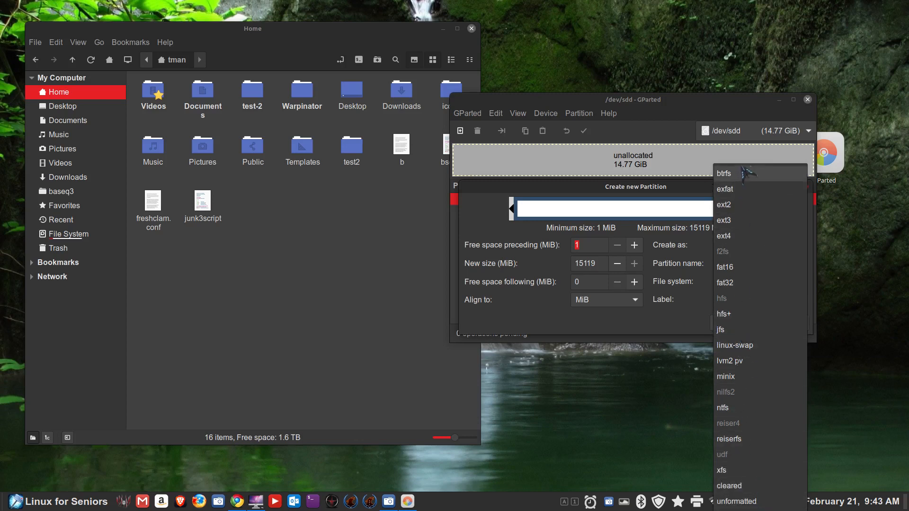
pyautogui.click(744, 283)
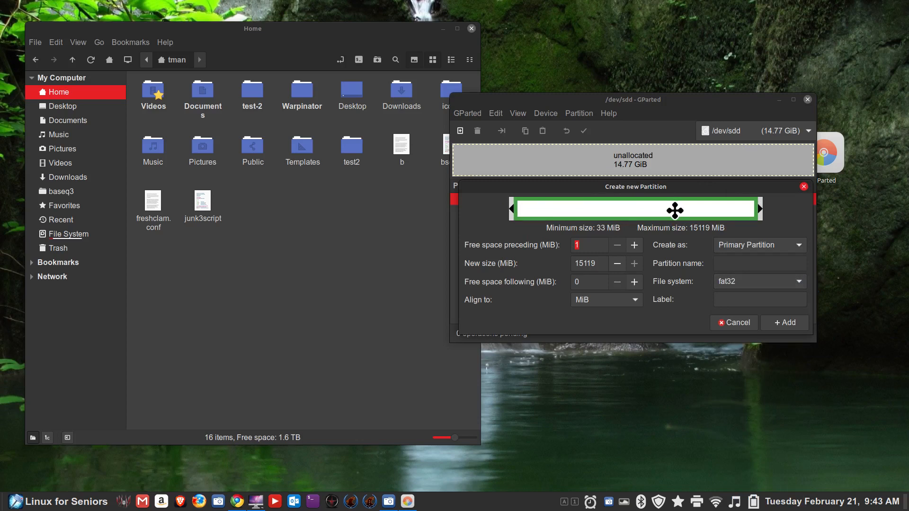
pyautogui.click(729, 300)
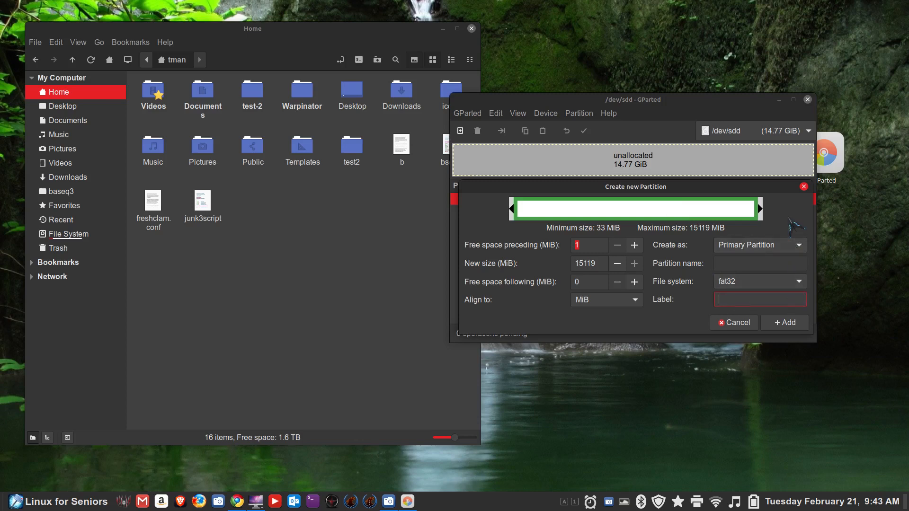
pyautogui.write('USBBackup')
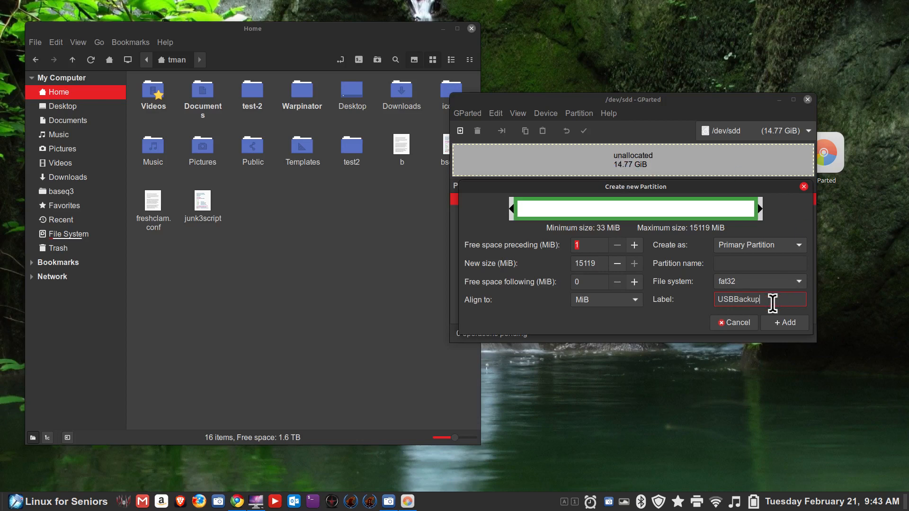
pyautogui.click(783, 323)
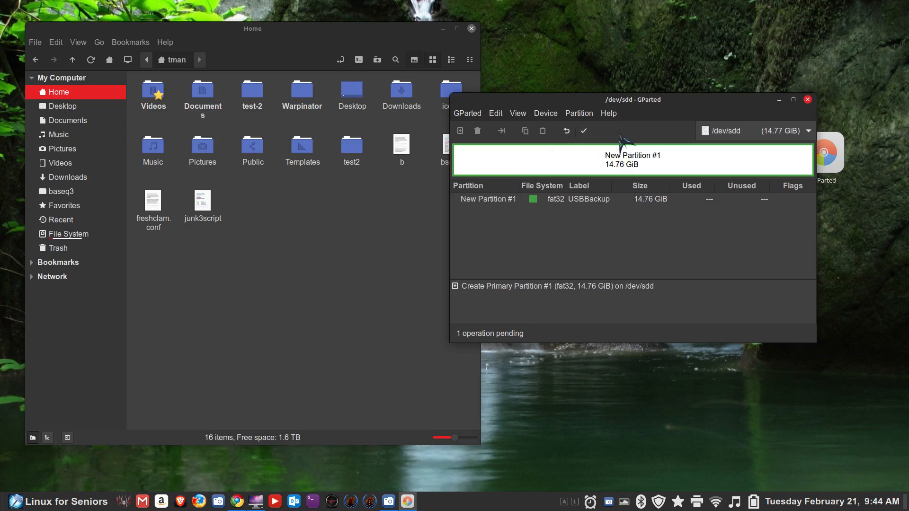
# Apply the pending partition creation on /dev/sdd, dismiss the report, and close the partition editor.
pyautogui.click(584, 136)
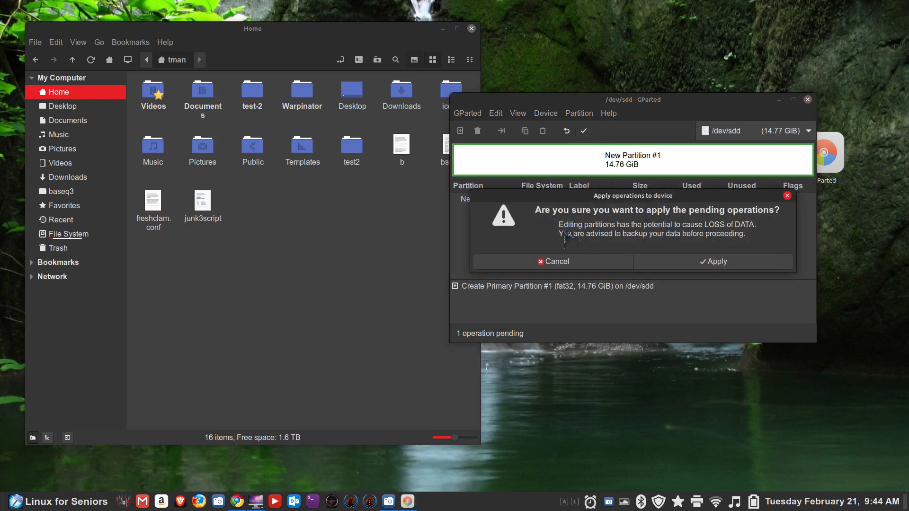
pyautogui.click(741, 263)
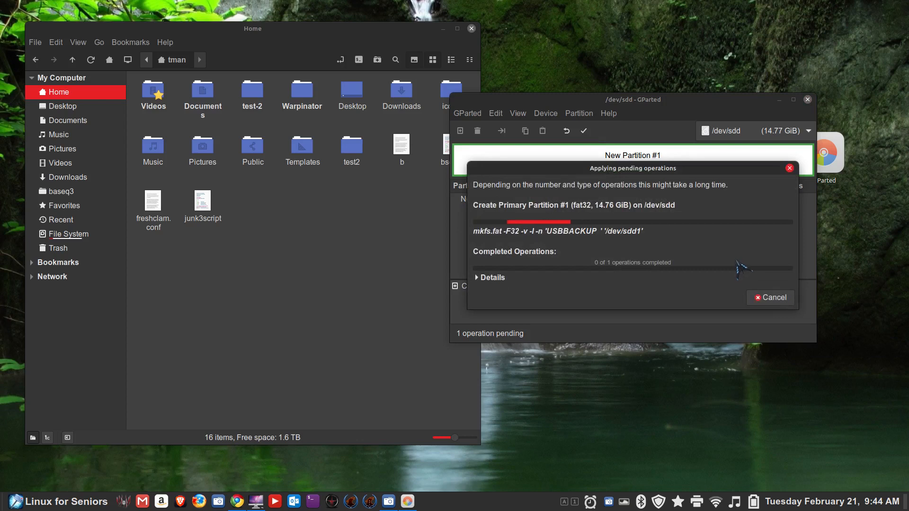
pyautogui.click(765, 297)
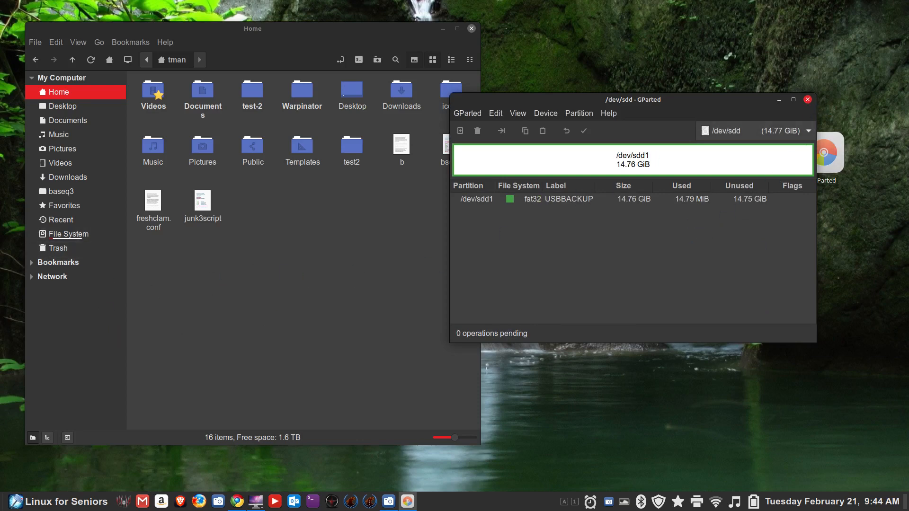
pyautogui.click(807, 99)
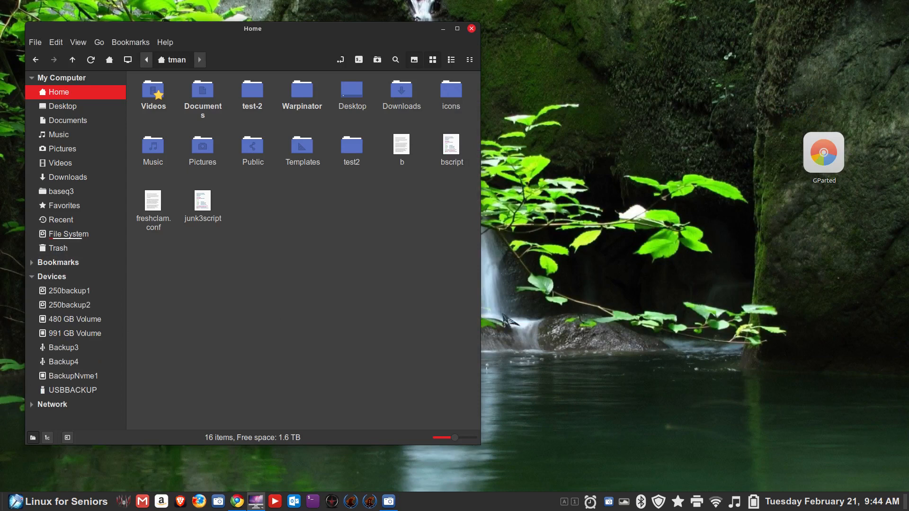
# Open the USBBACKUP stick and the Downloads folder in separate file manager windows and arrange them side by side.
pyautogui.click(81, 391)
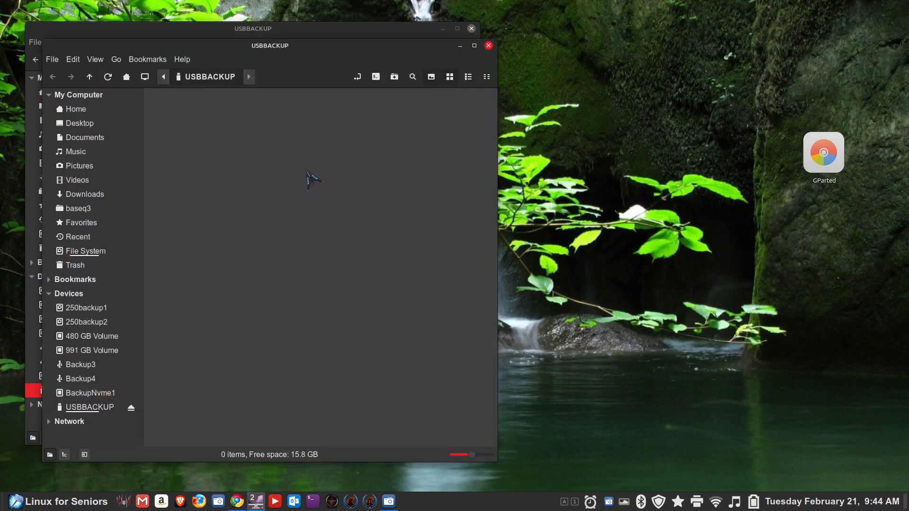
pyautogui.click(92, 196)
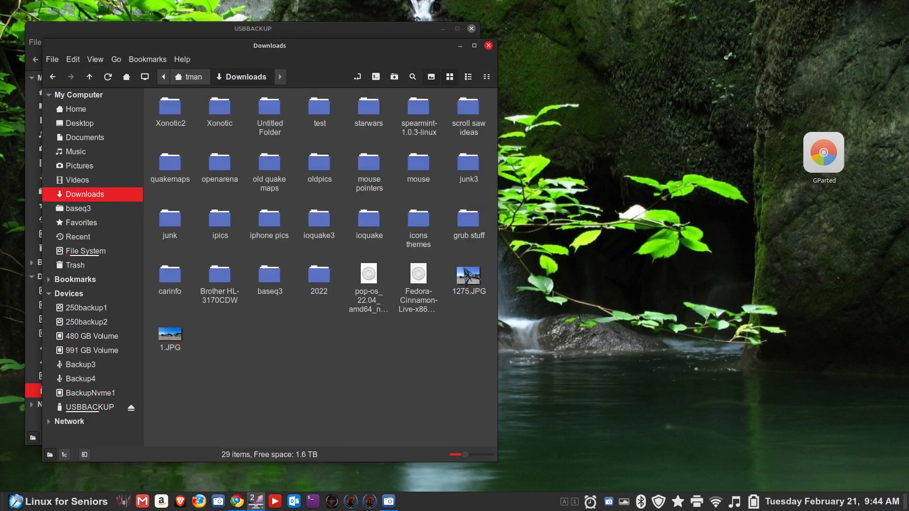
pyautogui.moveTo(347, 50); pyautogui.dragTo(715, 63)
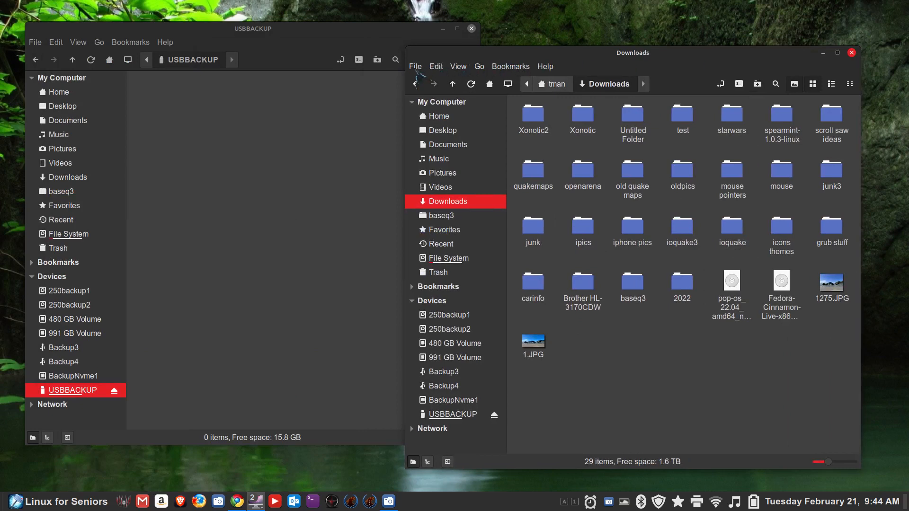
pyautogui.click(285, 207)
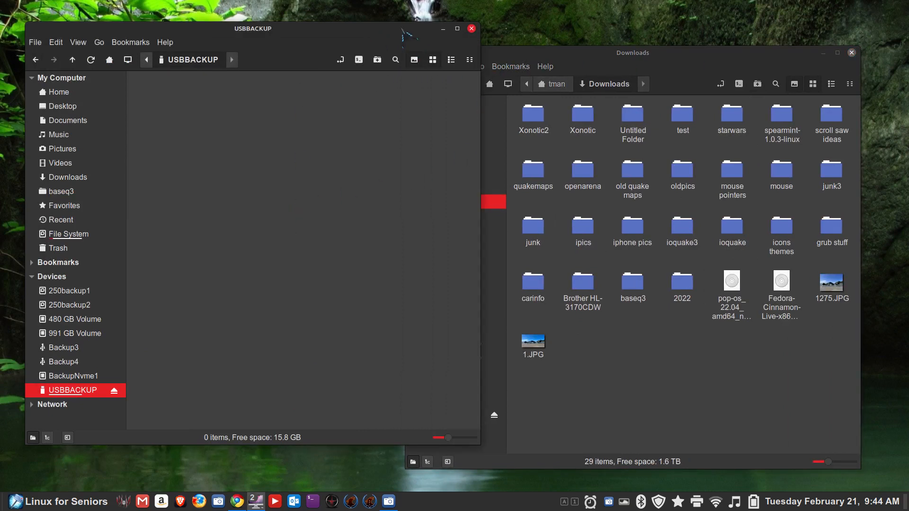
pyautogui.moveTo(404, 36); pyautogui.dragTo(349, 40)
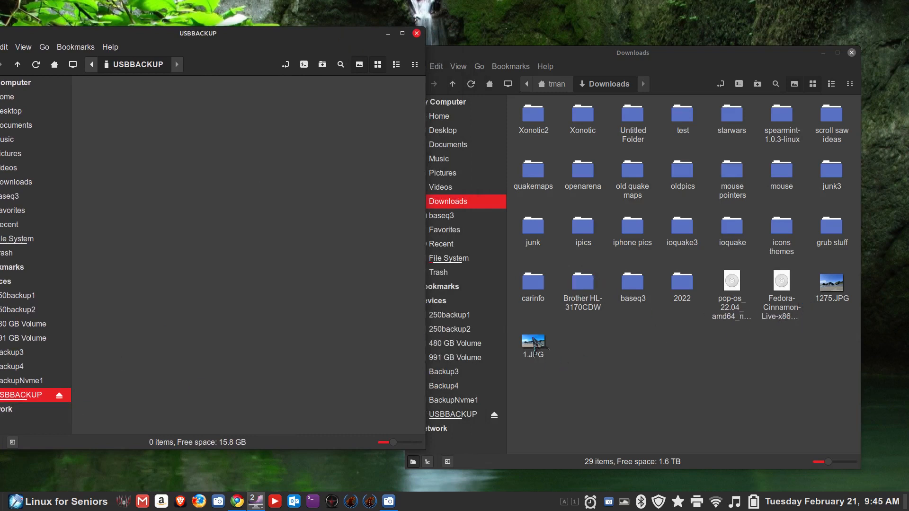
# Copy 1.JPG from Downloads onto the USBBACKUP stick, close the Downloads window, and bring the stick's window fully into view.
pyautogui.moveTo(533, 344); pyautogui.dragTo(303, 232)
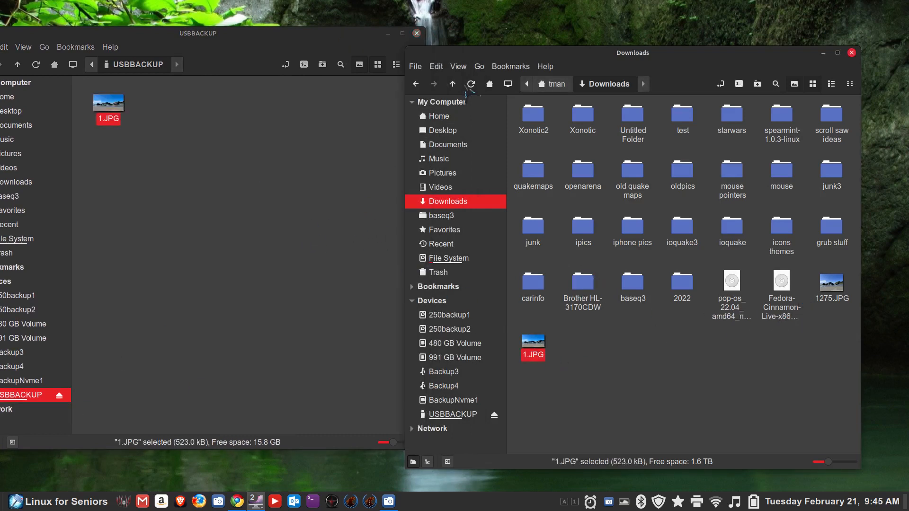
pyautogui.click(851, 53)
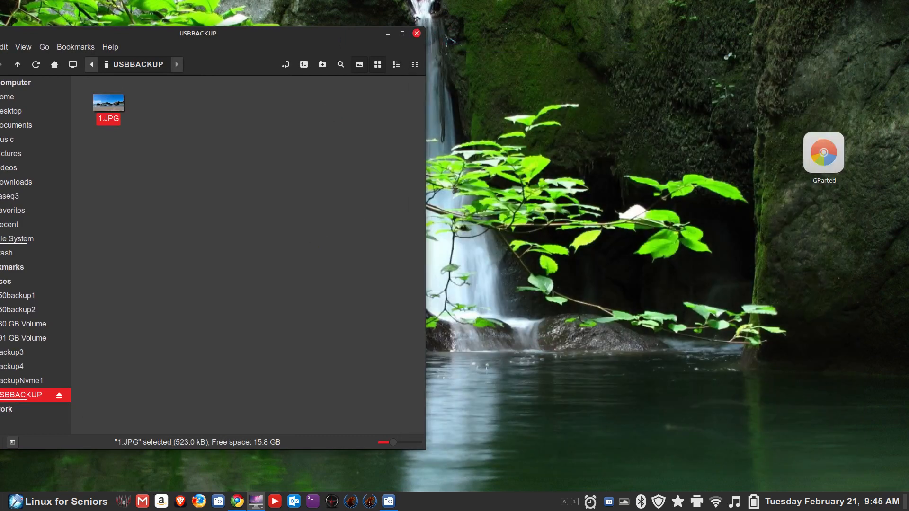
pyautogui.moveTo(362, 35); pyautogui.dragTo(453, 26)
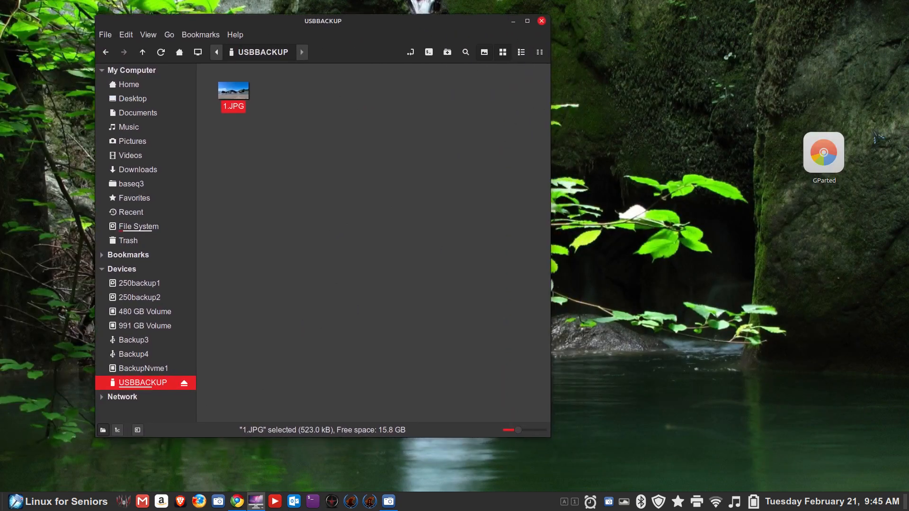
# Launch GParted, authenticate with the account password, and move its window clear of the file manager's device list.
pyautogui.doubleClick(823, 152)
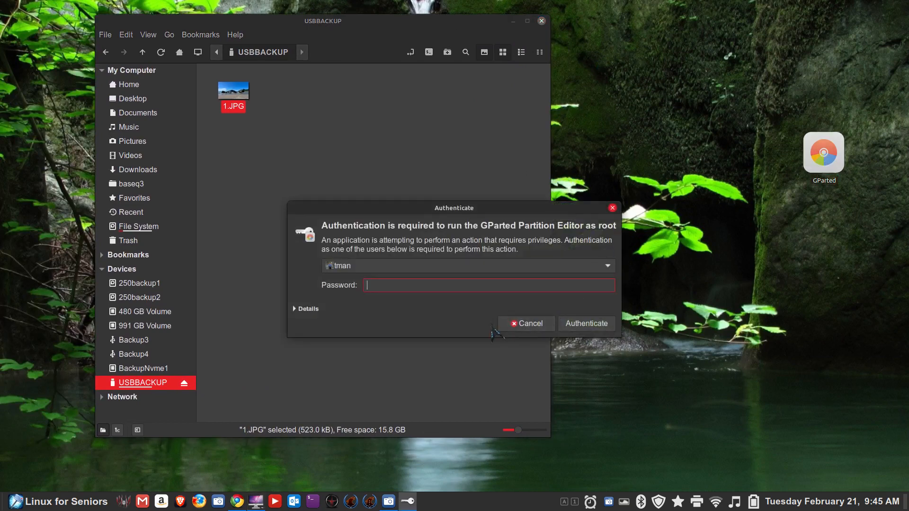
pyautogui.write('*****')
pyautogui.press('Return')
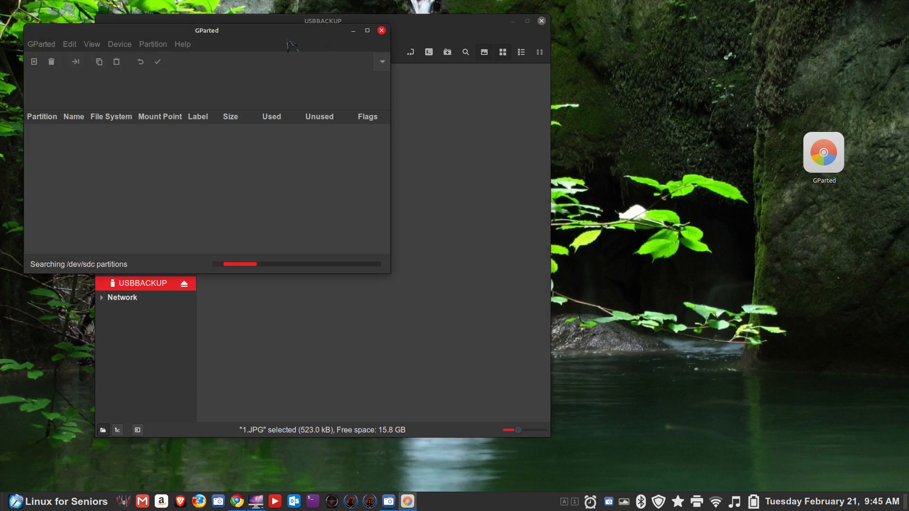
pyautogui.moveTo(291, 45); pyautogui.dragTo(616, 133)
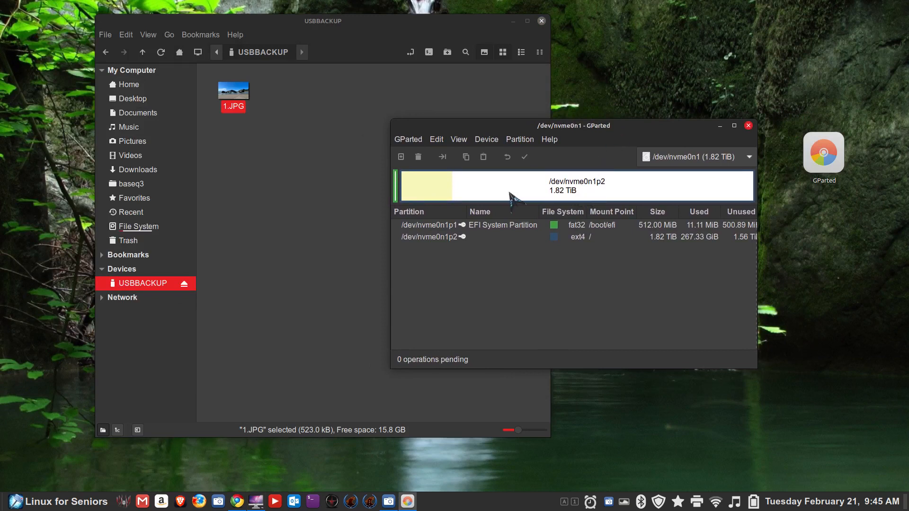
# Switch to the 14.77 GiB device /dev/sdd and unmount its USBBACKUP partition.
pyautogui.click(741, 158)
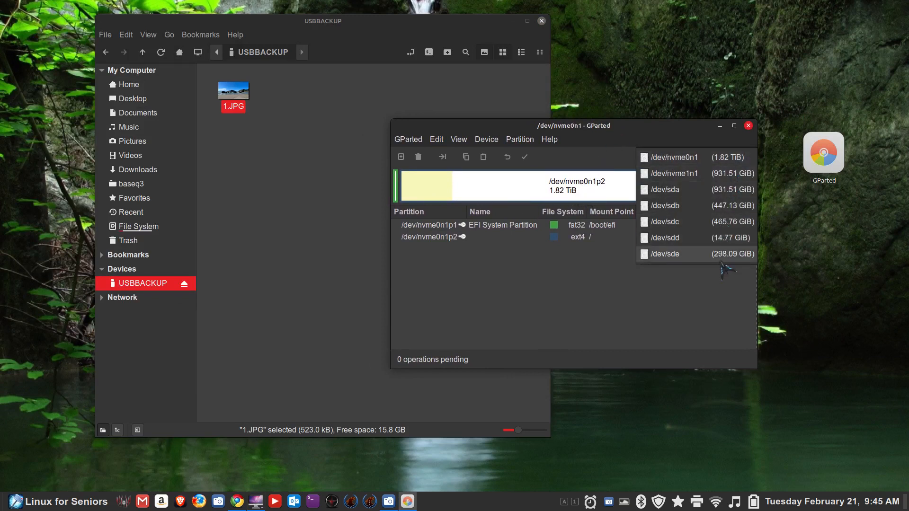
pyautogui.click(722, 241)
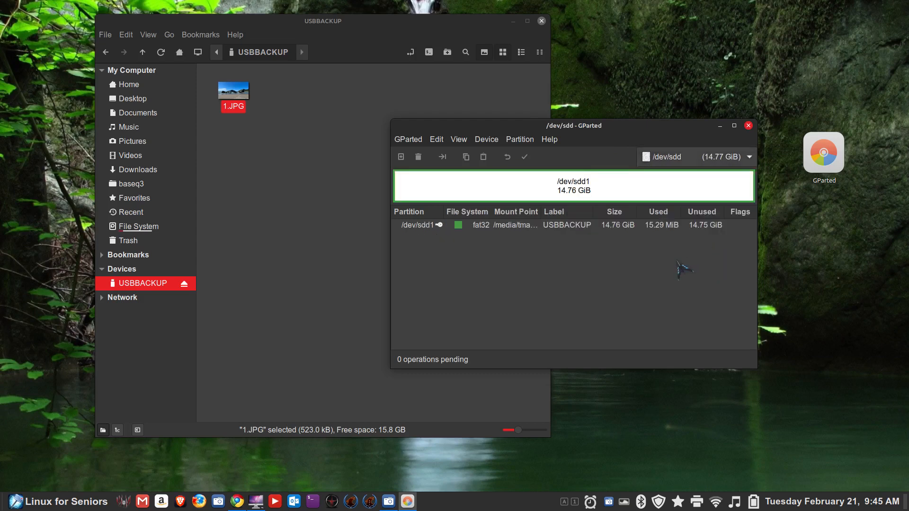
pyautogui.click(541, 185)
pyautogui.rightClick(542, 185)
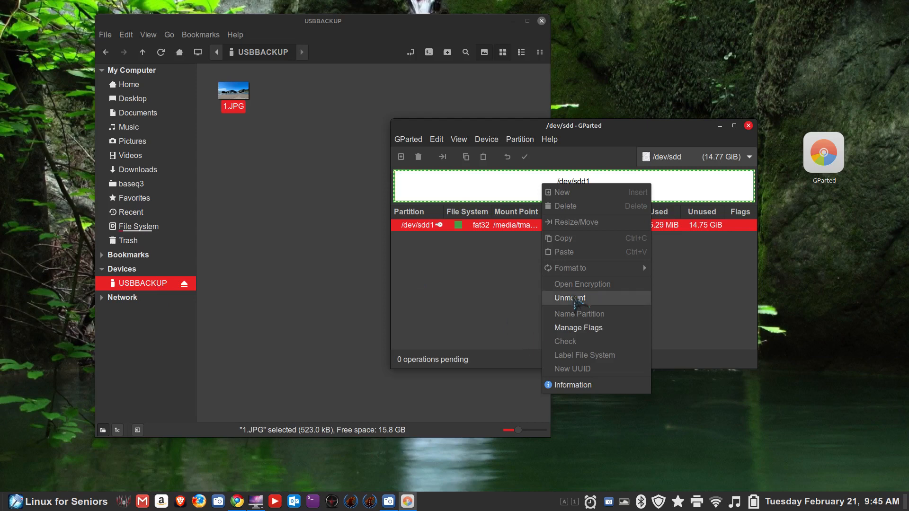
pyautogui.click(574, 298)
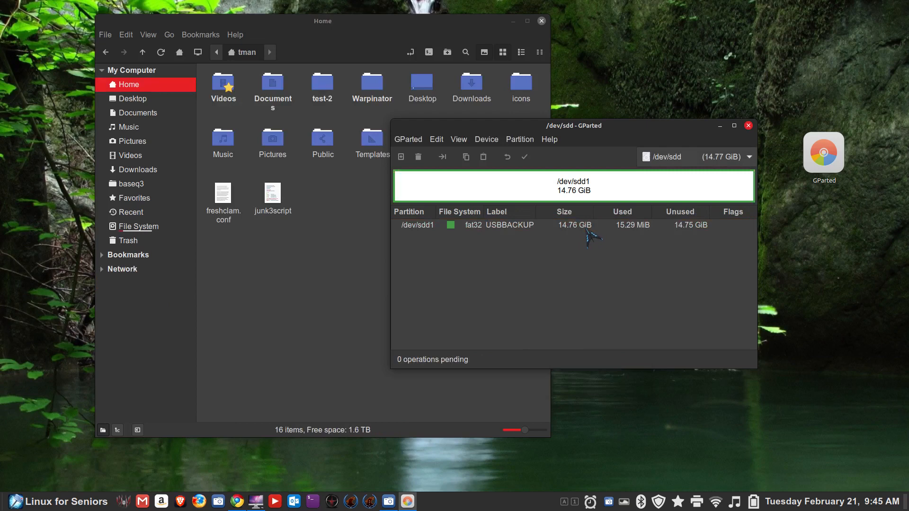
# Select the partition /dev/sdd1 and review the available devices, keeping /dev/sdd chosen.
pyautogui.click(578, 191)
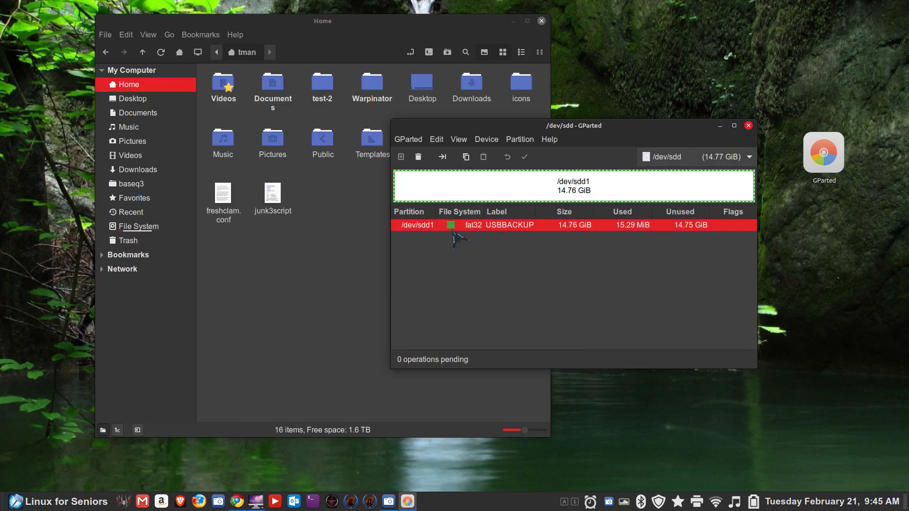
pyautogui.click(699, 164)
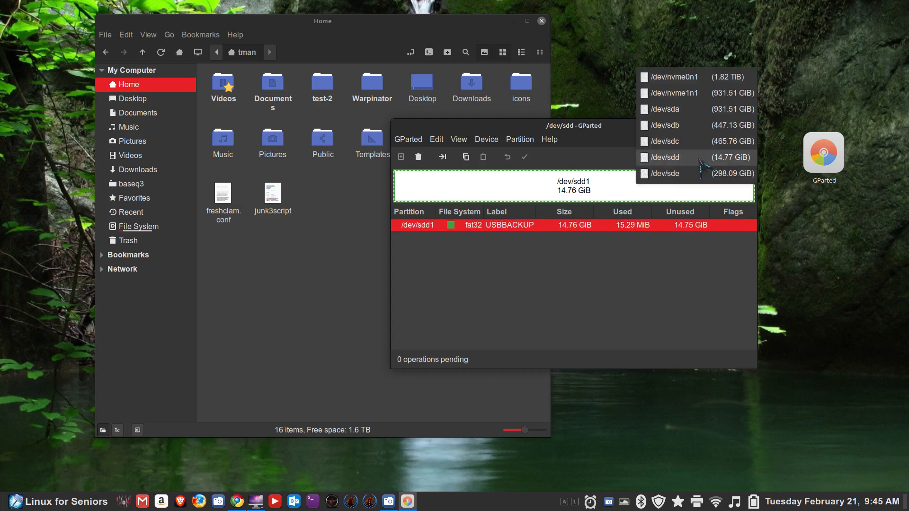
pyautogui.click(700, 160)
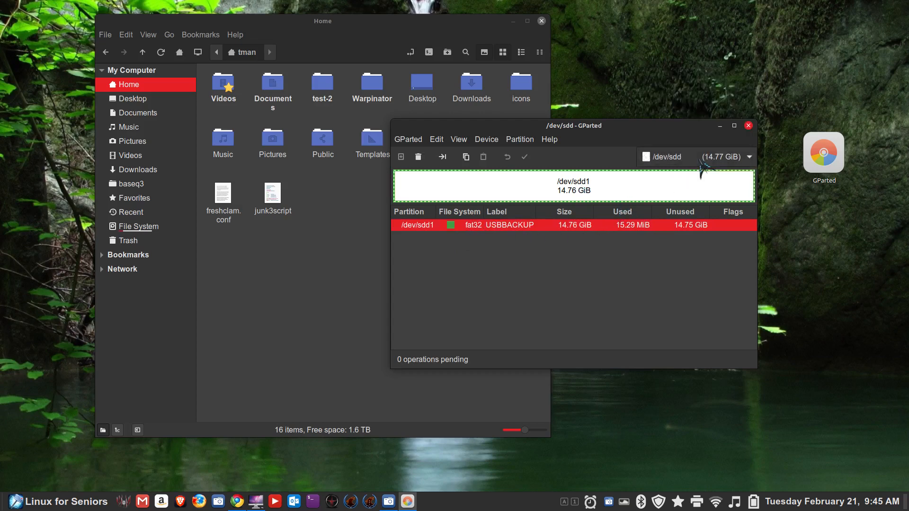
# Search the applications for "usb", open USB Stick Formatter to inspect the sticks it offers, and close it without formatting.
pyautogui.click(52, 501)
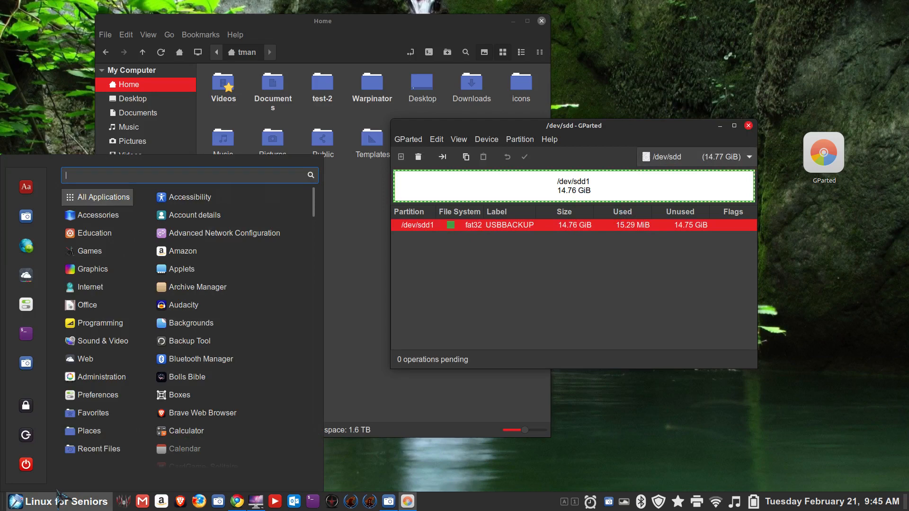
pyautogui.write('usb')
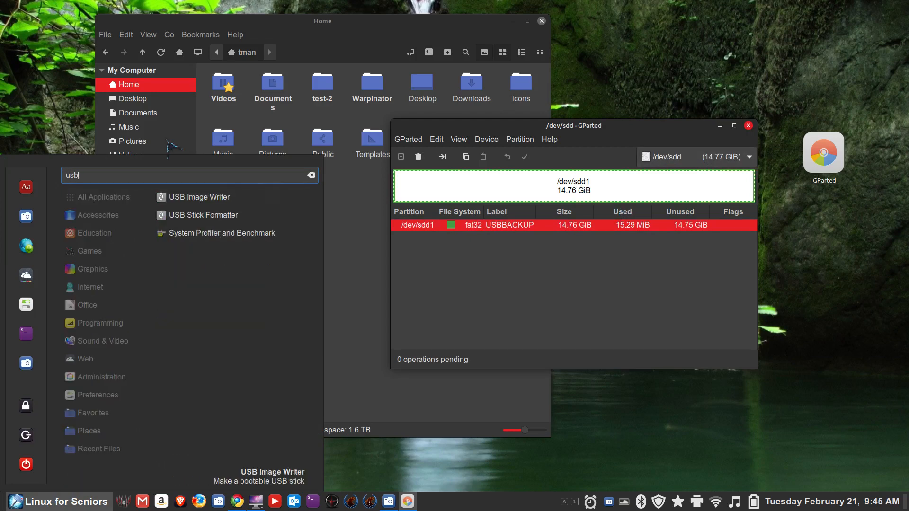
pyautogui.click(203, 215)
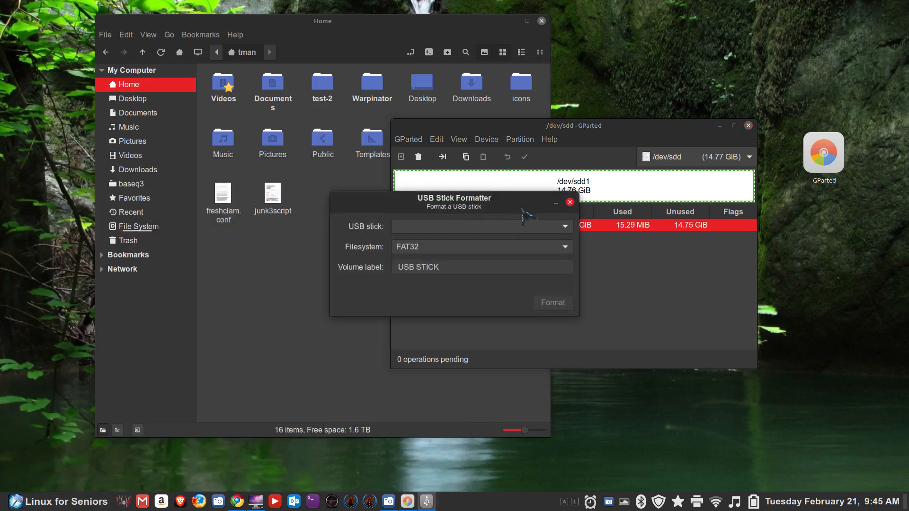
pyautogui.click(553, 227)
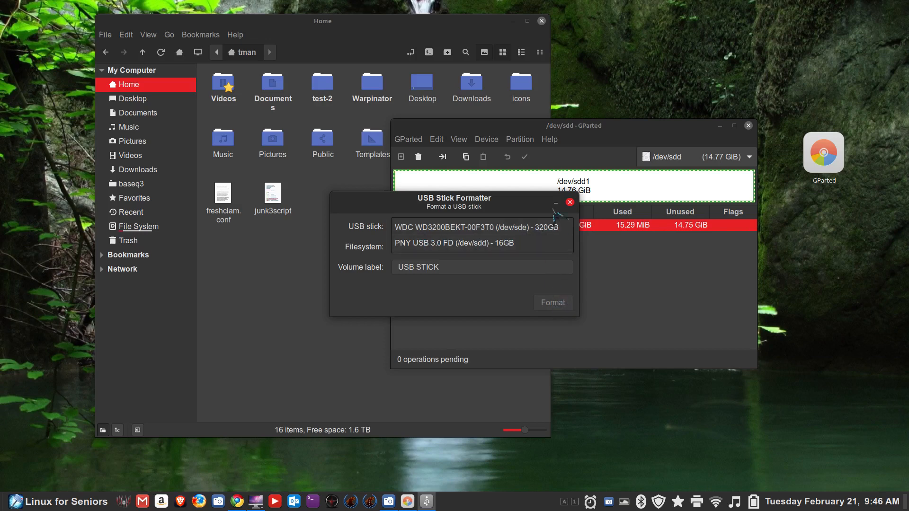
pyautogui.click(569, 202)
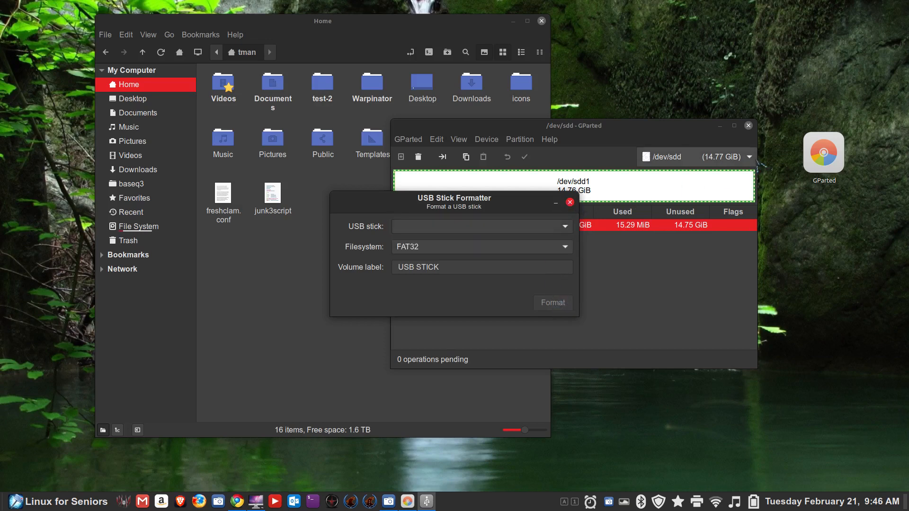
pyautogui.click(570, 202)
# Display the partition layout of the 298.09 GiB device /dev/sde in GParted.
pyautogui.click(737, 163)
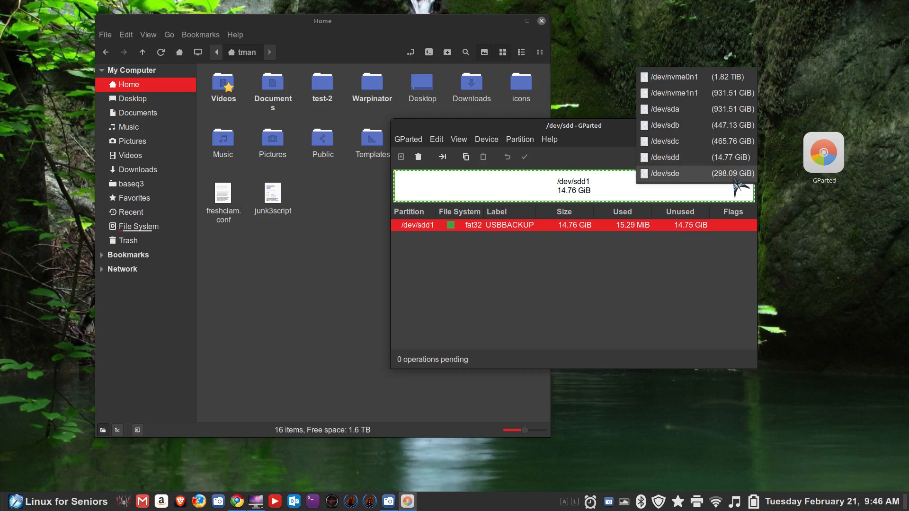
pyautogui.click(734, 178)
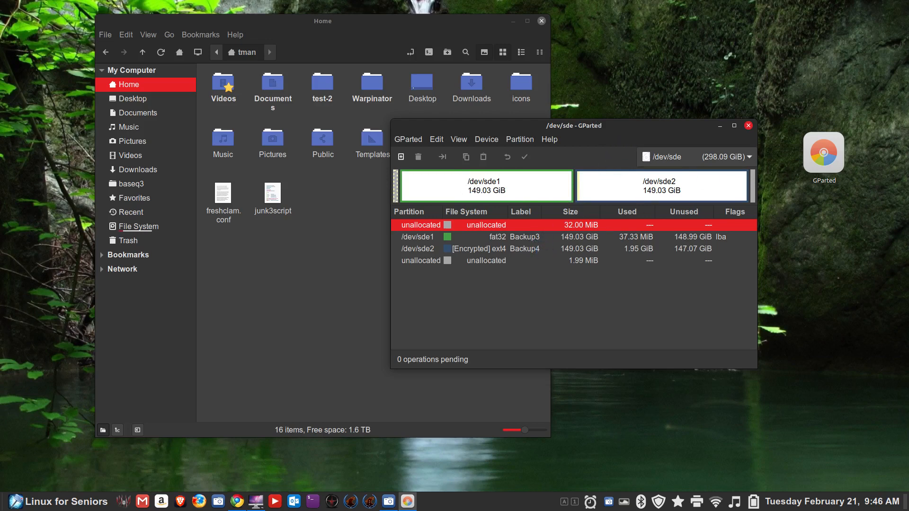
# Close GParted, open the Backup3 and Backup4 volumes in the file manager so they mount, and close the folder windows.
pyautogui.click(748, 126)
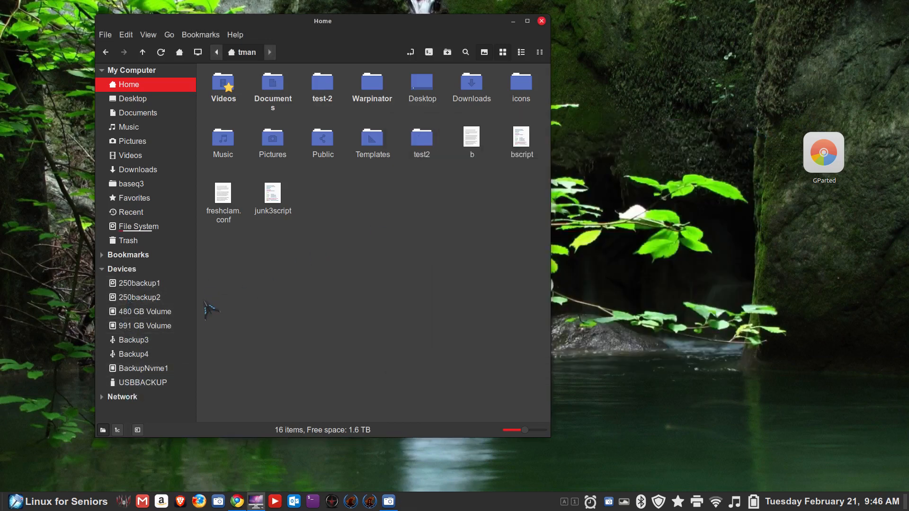
pyautogui.click(137, 341)
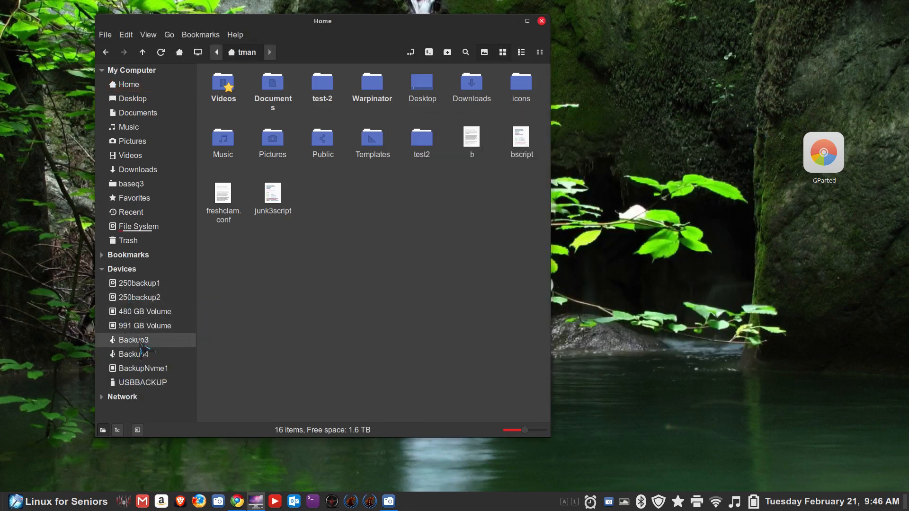
pyautogui.click(102, 364)
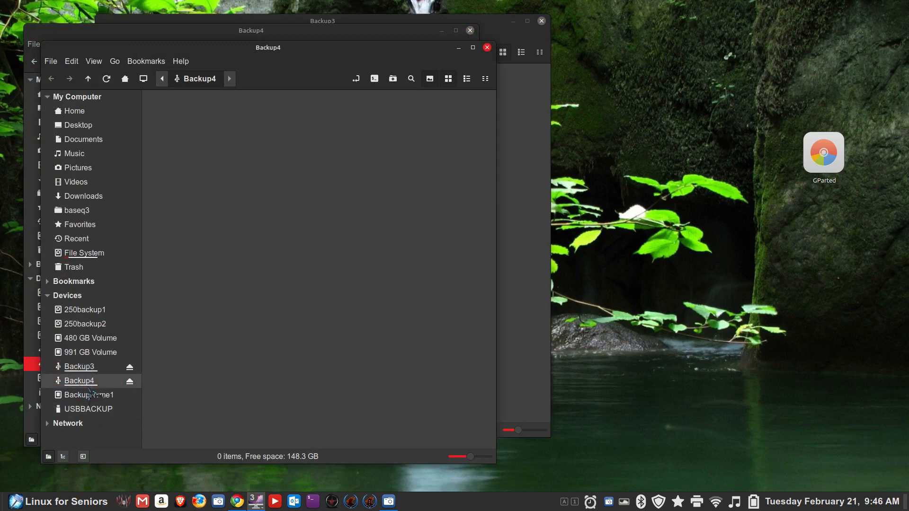
pyautogui.click(487, 47)
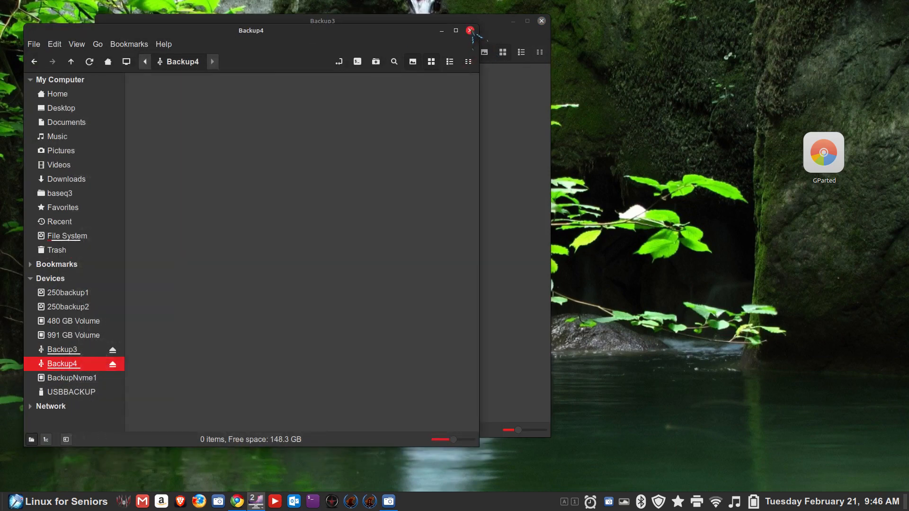
pyautogui.click(470, 30)
pyautogui.click(541, 20)
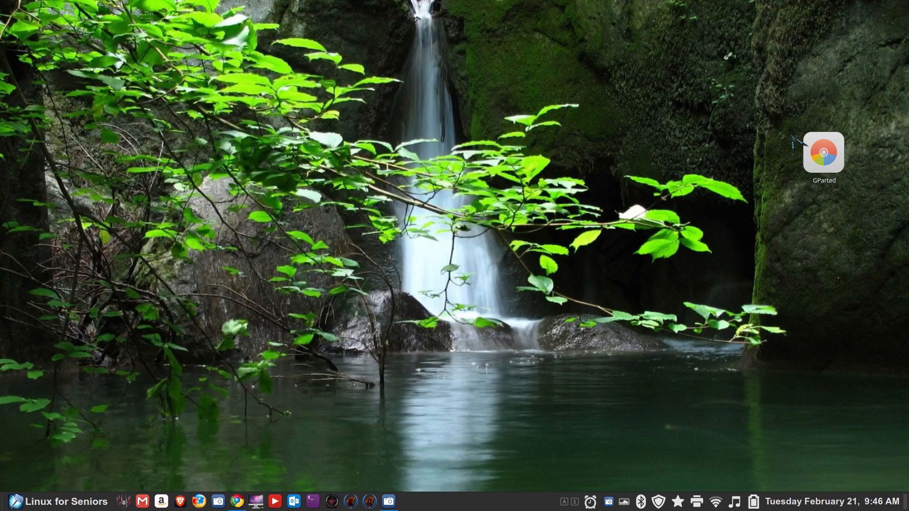
# Launch GParted from the desktop, authenticate with the account password, and move its window toward the middle of the desktop.
pyautogui.doubleClick(819, 154)
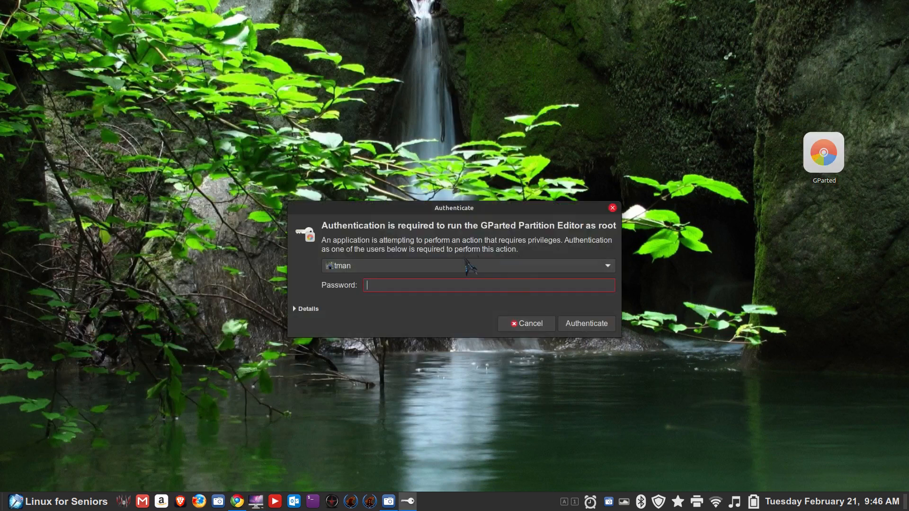
pyautogui.write('••••••')
pyautogui.press('Return')
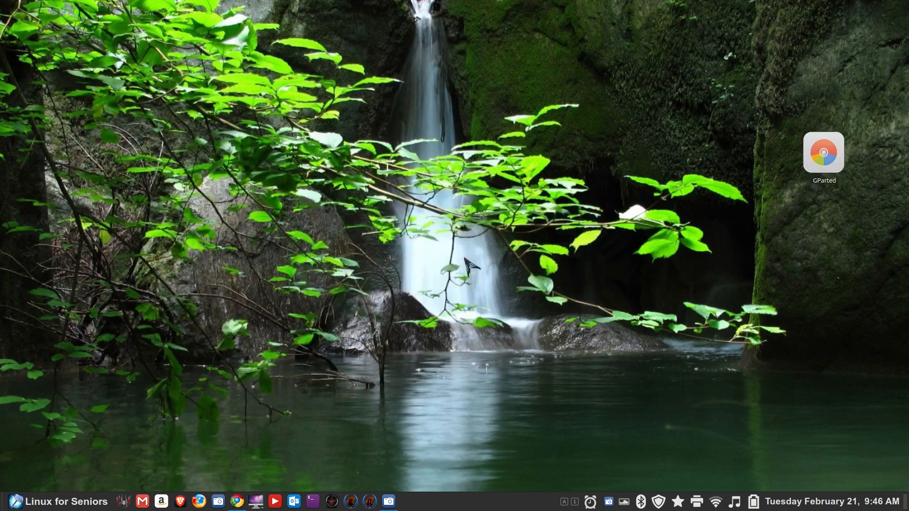
pyautogui.moveTo(330, 22); pyautogui.dragTo(543, 100)
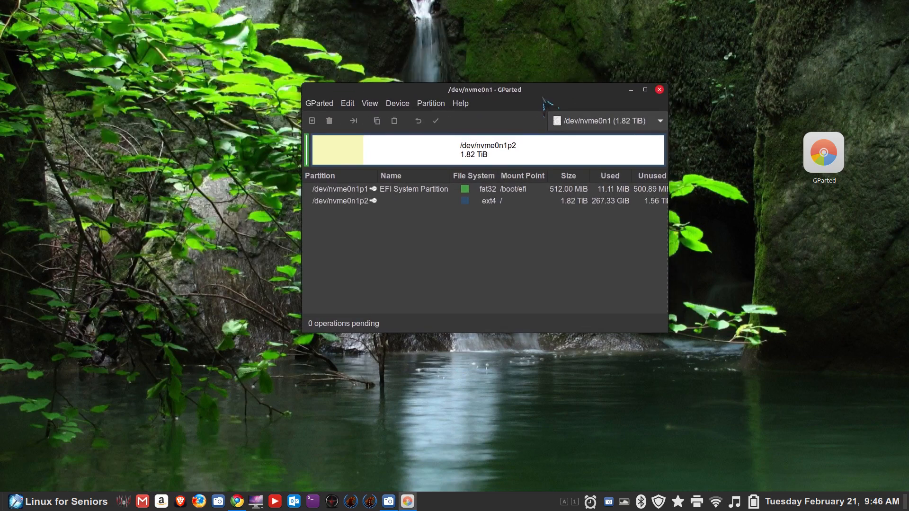
# Switch to the 298.09 GiB device /dev/sde and inspect its Backup3 and Backup4 partitions.
pyautogui.click(320, 104)
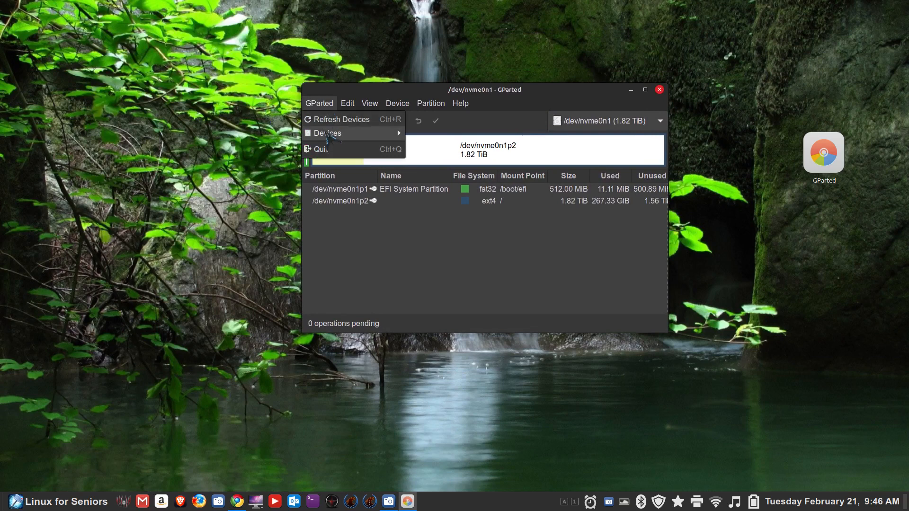
pyautogui.moveTo(330, 138)
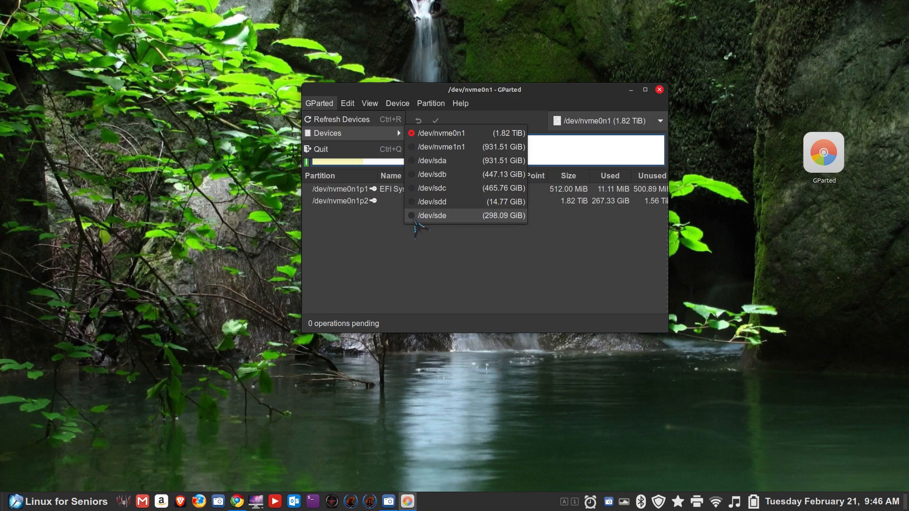
pyautogui.click(413, 218)
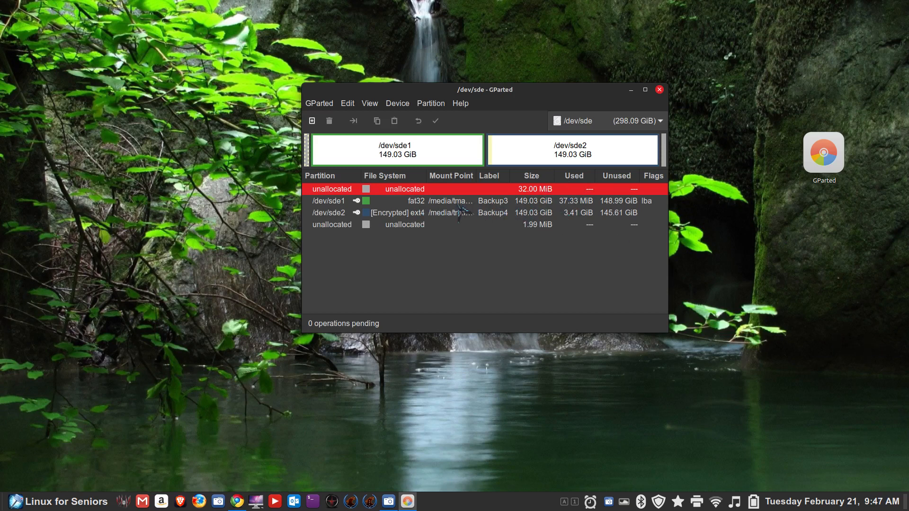
pyautogui.click(426, 201)
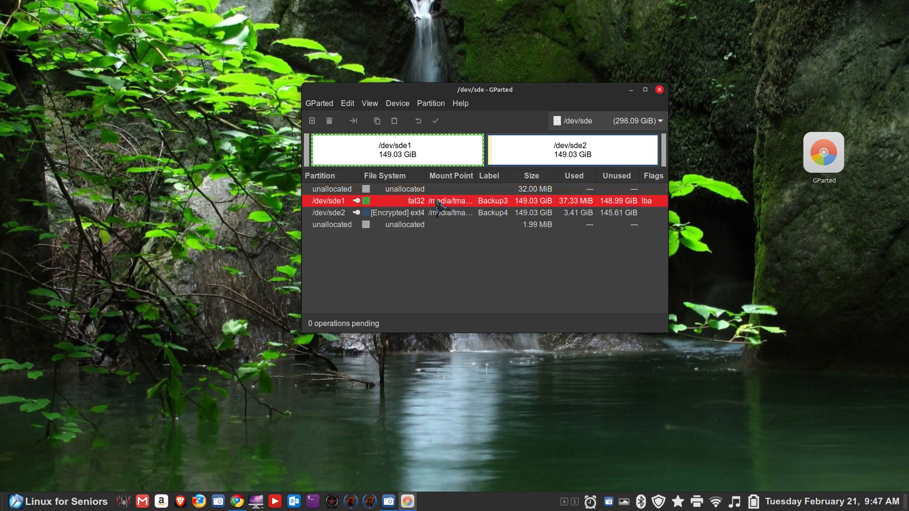
pyautogui.click(505, 213)
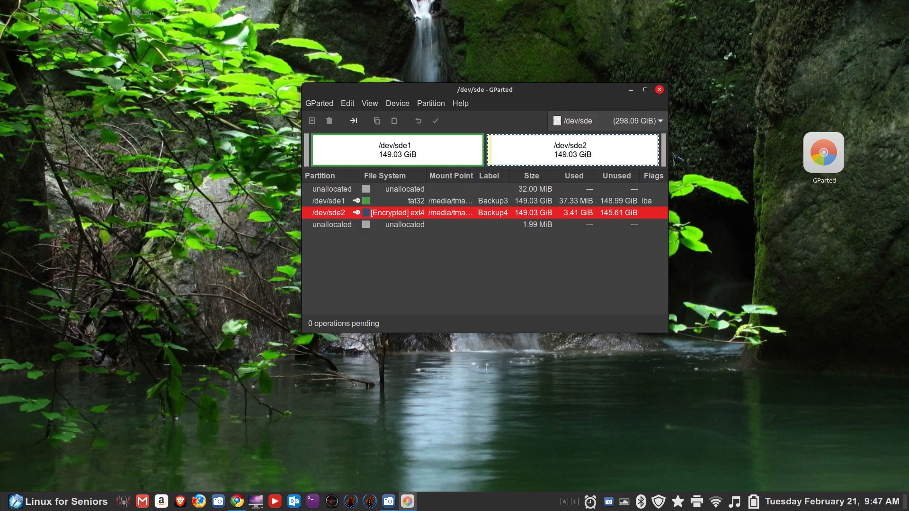
# Unmount both partitions of /dev/sde, first the encrypted /dev/sde2 and then the fat32 /dev/sde1.
pyautogui.rightClick(533, 151)
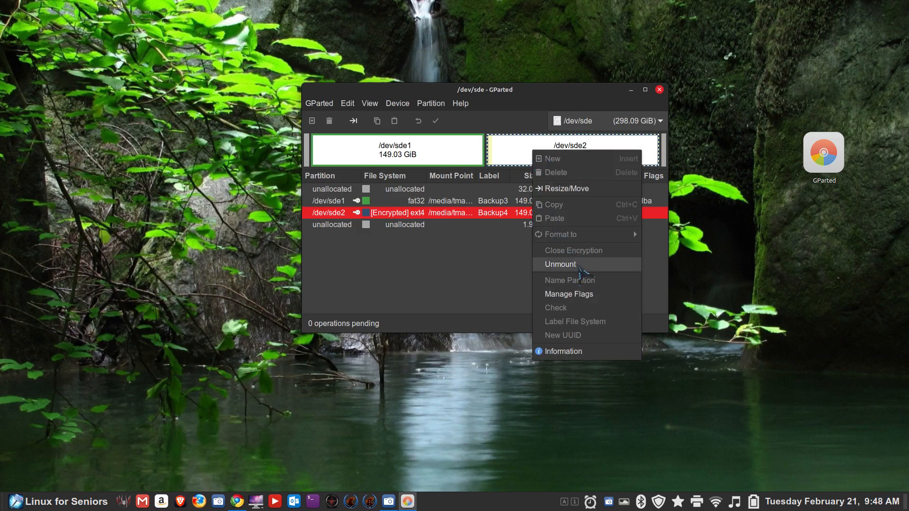
pyautogui.click(563, 264)
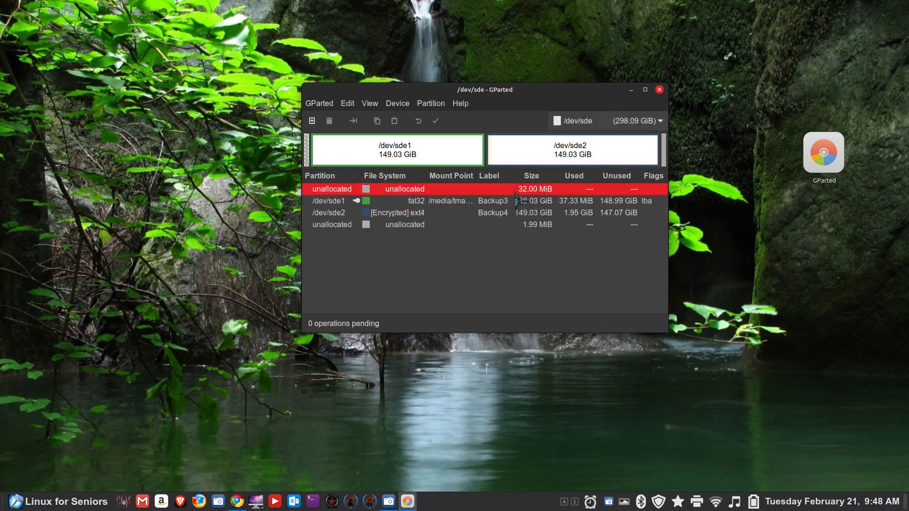
pyautogui.click(433, 153)
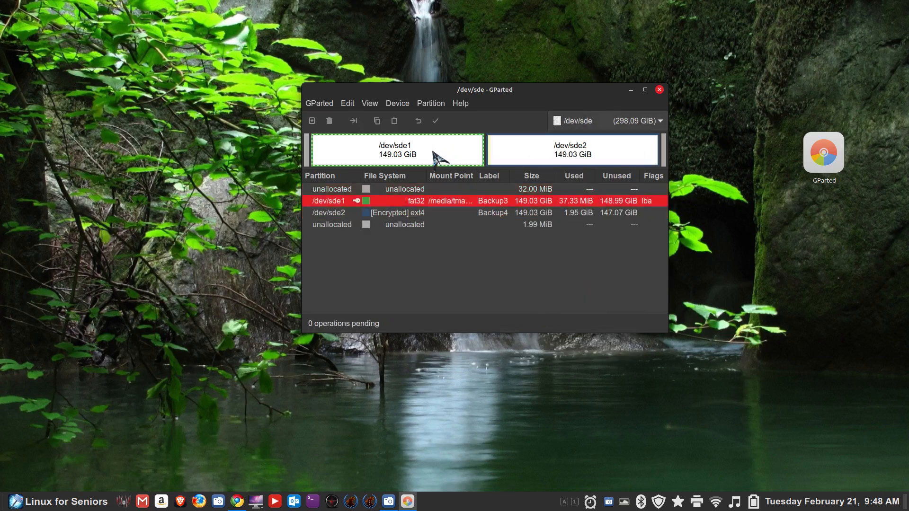
pyautogui.rightClick(433, 152)
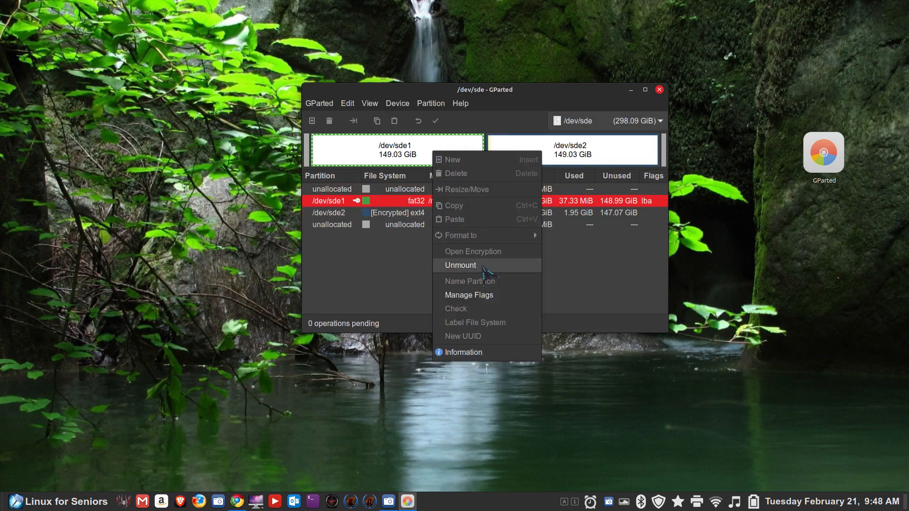
pyautogui.click(483, 268)
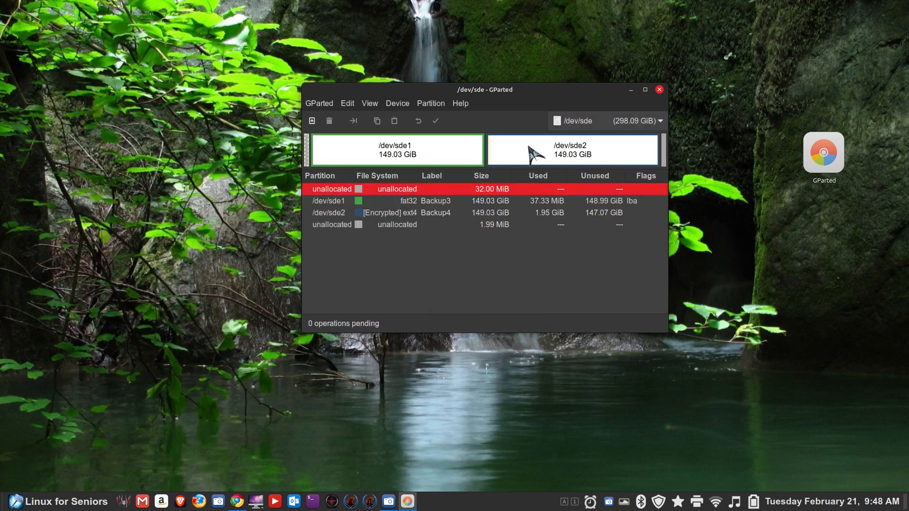
# Delete the fat32 partition /dev/sde1, check the operations available for /dev/sde2, and apply the pending deletion.
pyautogui.rightClick(419, 152)
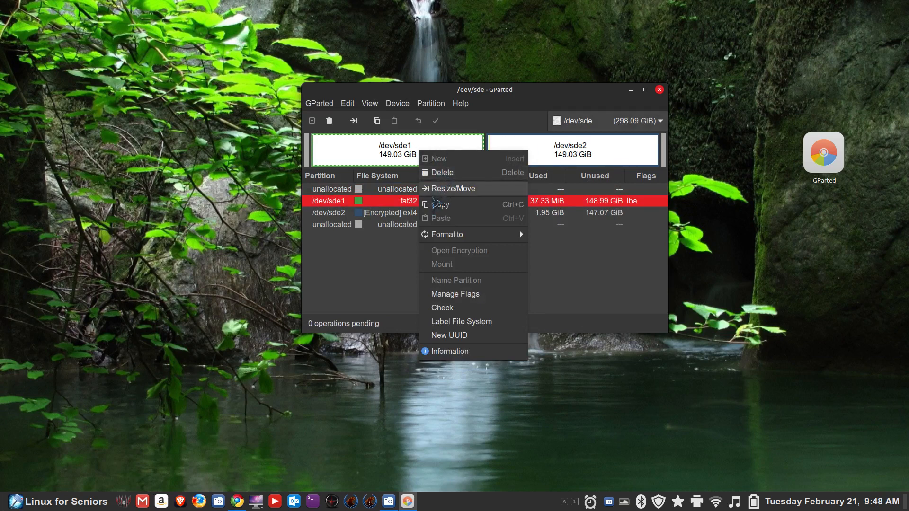
pyautogui.click(458, 177)
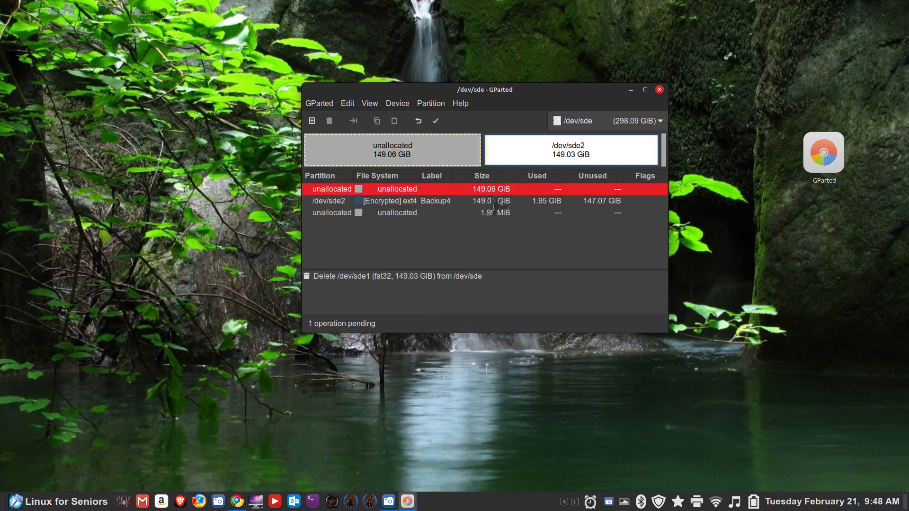
pyautogui.click(531, 151)
pyautogui.rightClick(531, 152)
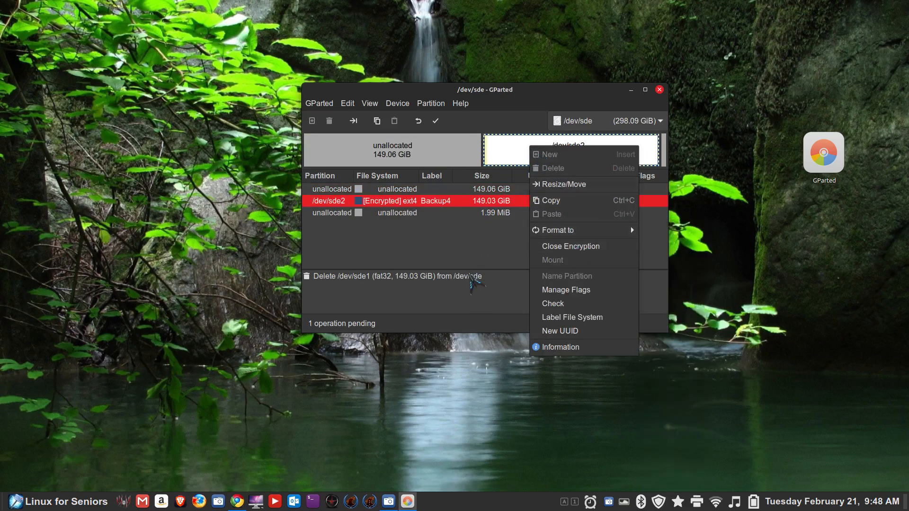
pyautogui.click(458, 228)
pyautogui.click(438, 155)
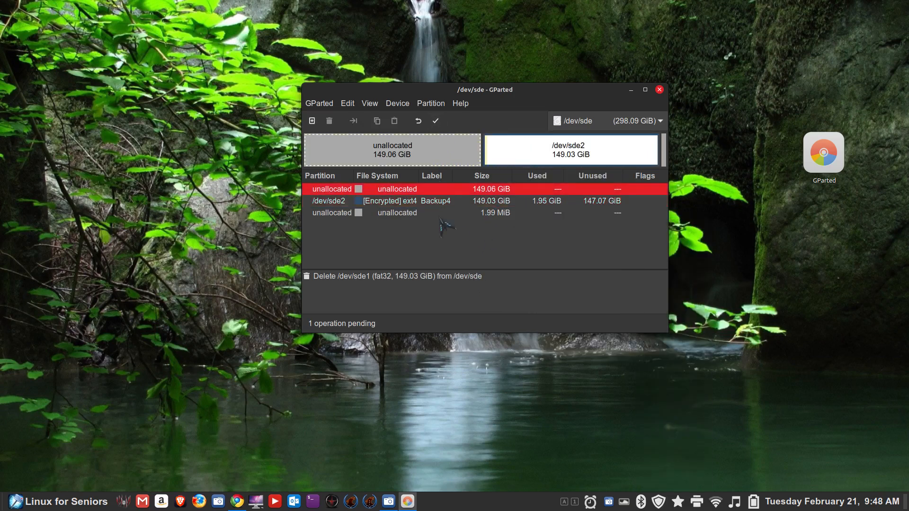
pyautogui.click(435, 121)
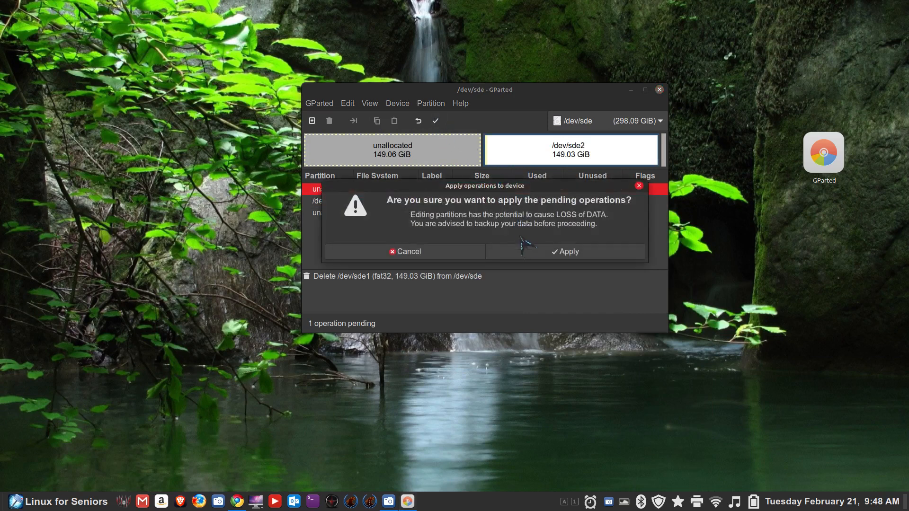
pyautogui.click(544, 251)
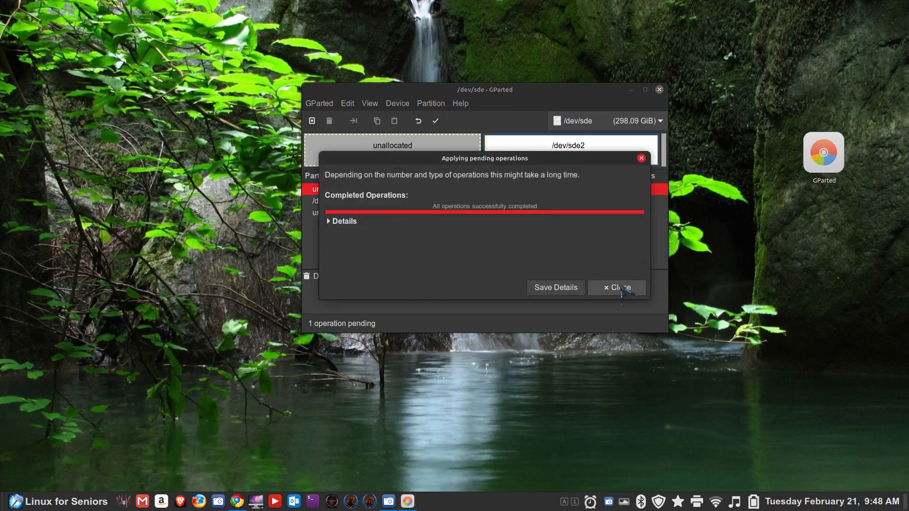
pyautogui.click(619, 287)
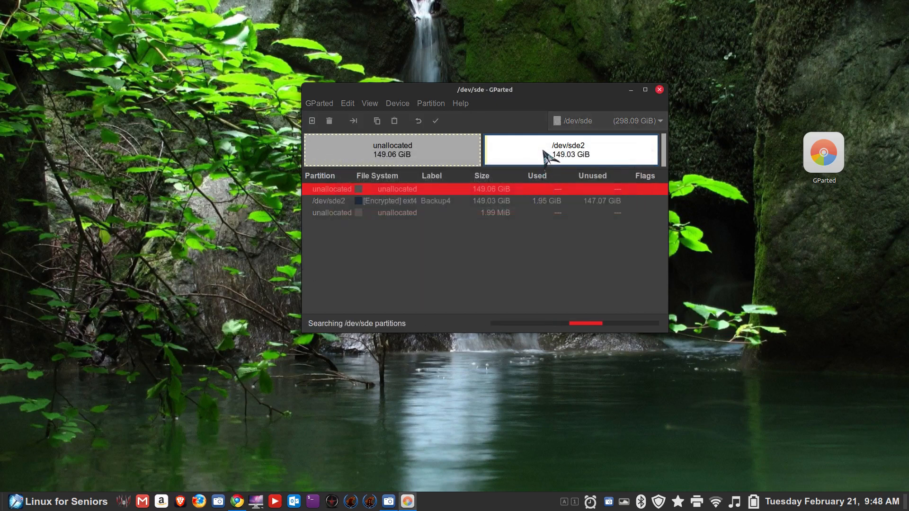
# Close the encryption on the partition /dev/sde2.
pyautogui.click(519, 148)
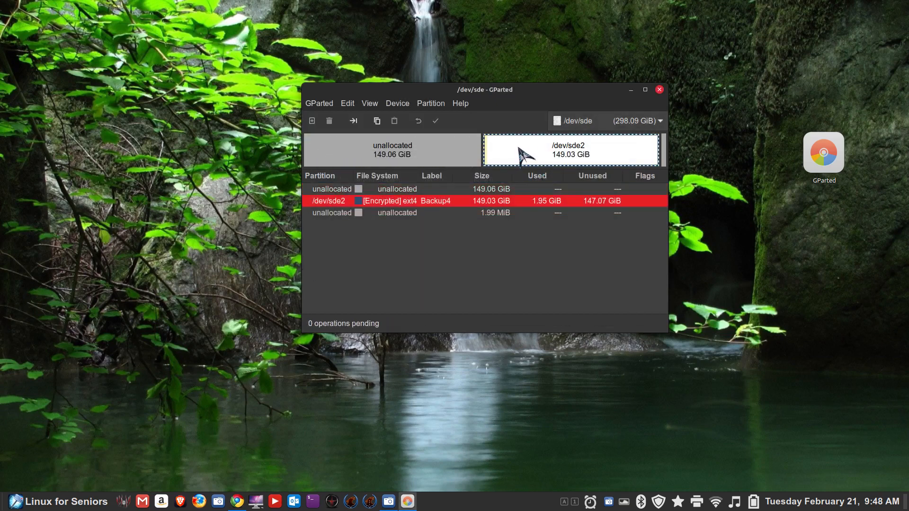
pyautogui.rightClick(520, 149)
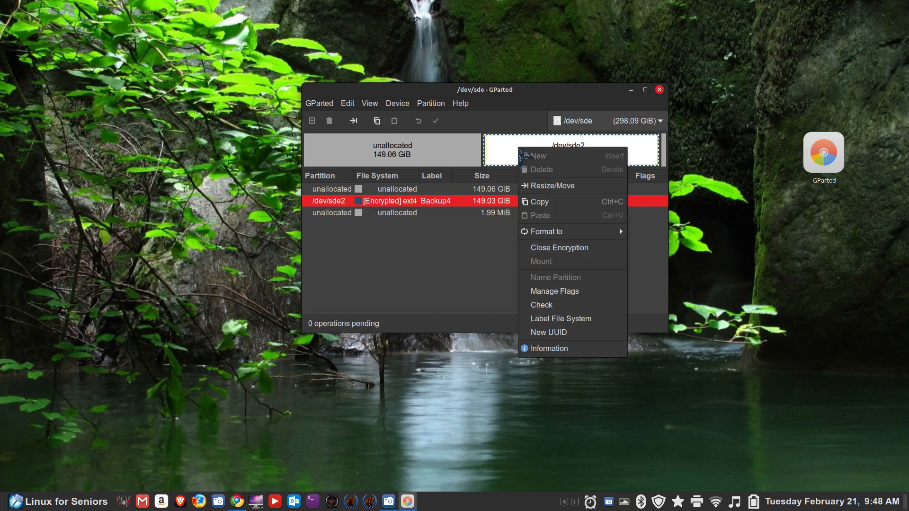
pyautogui.click(448, 150)
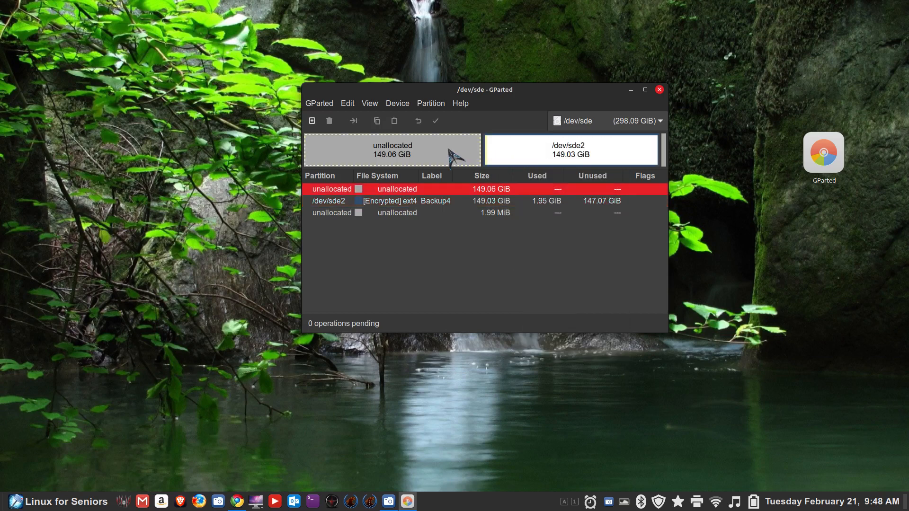
pyautogui.click(501, 148)
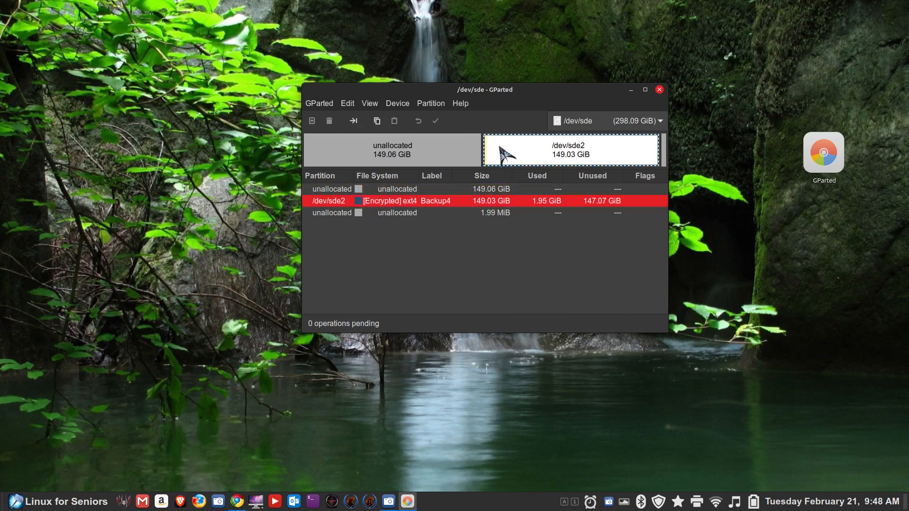
pyautogui.rightClick(501, 150)
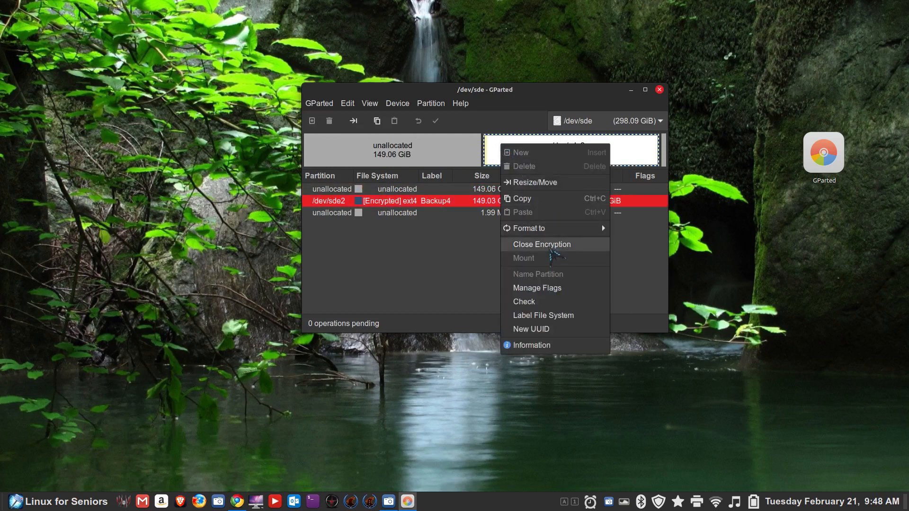
pyautogui.click(550, 249)
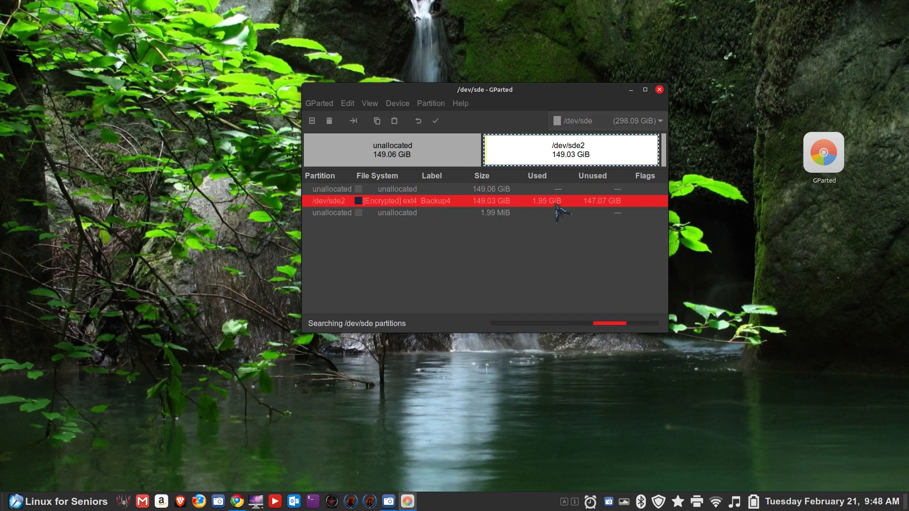
# Delete the encrypted partition /dev/sde2 and apply the pending operation to the drive.
pyautogui.rightClick(537, 150)
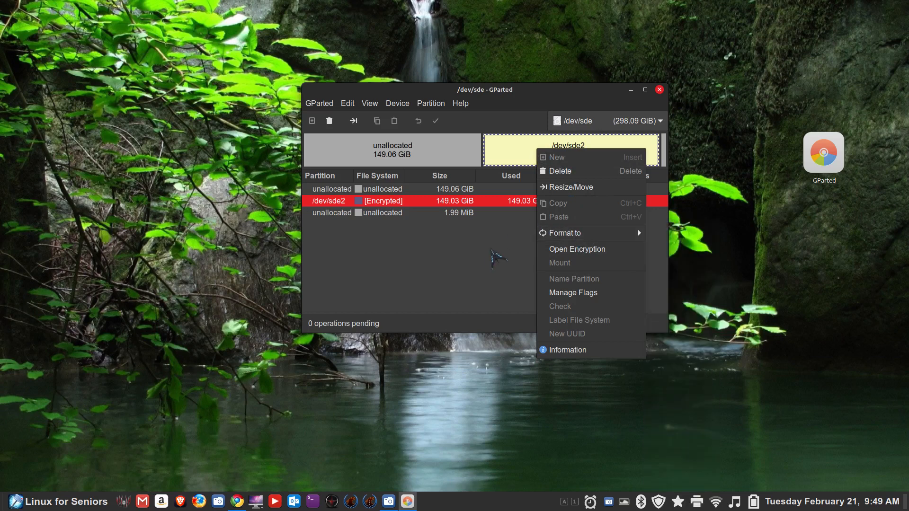
pyautogui.click(492, 258)
pyautogui.rightClick(532, 151)
pyautogui.click(560, 170)
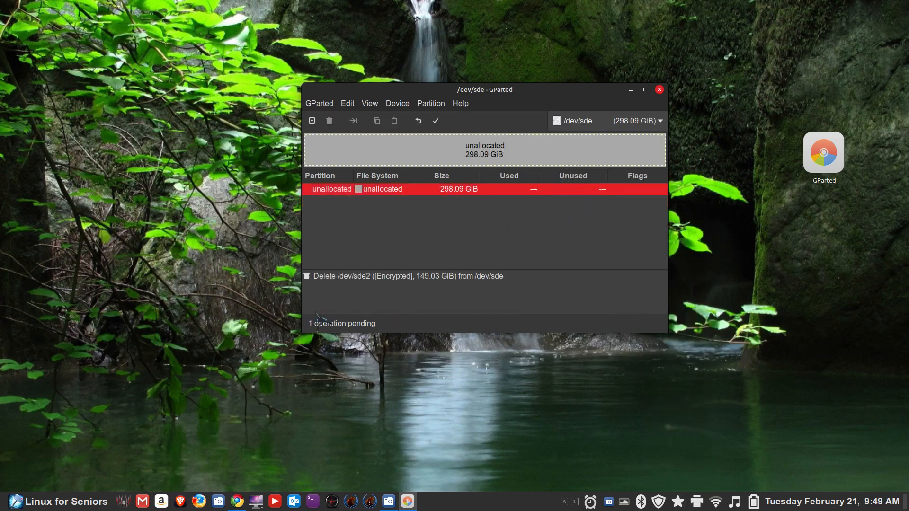
pyautogui.click(435, 121)
pyautogui.click(562, 251)
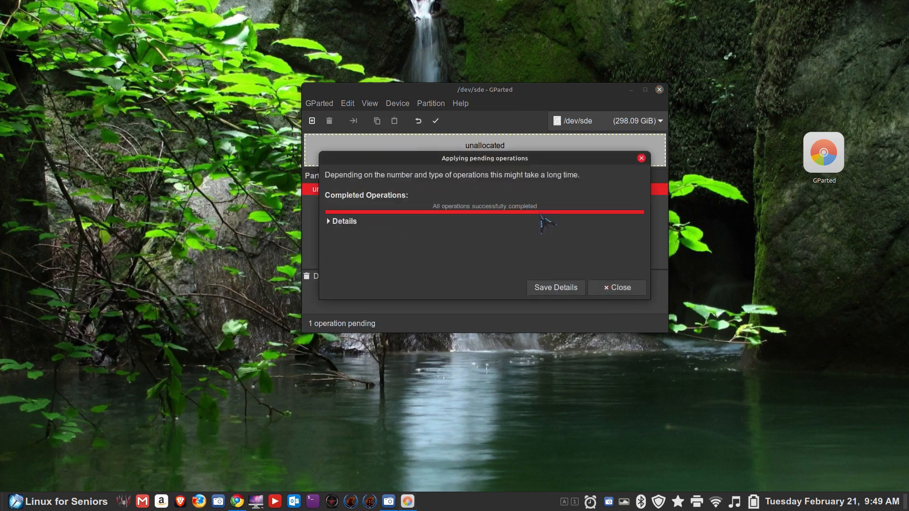
pyautogui.click(617, 287)
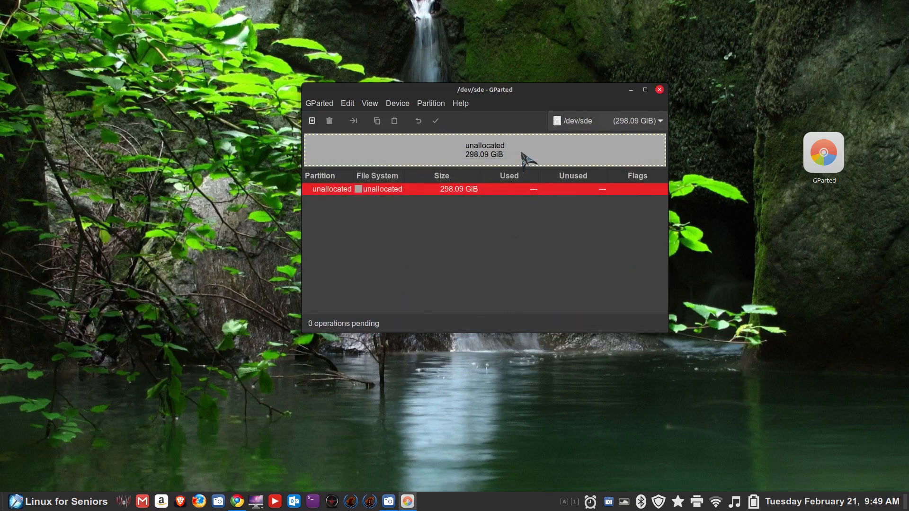
pyautogui.rightClick(502, 147)
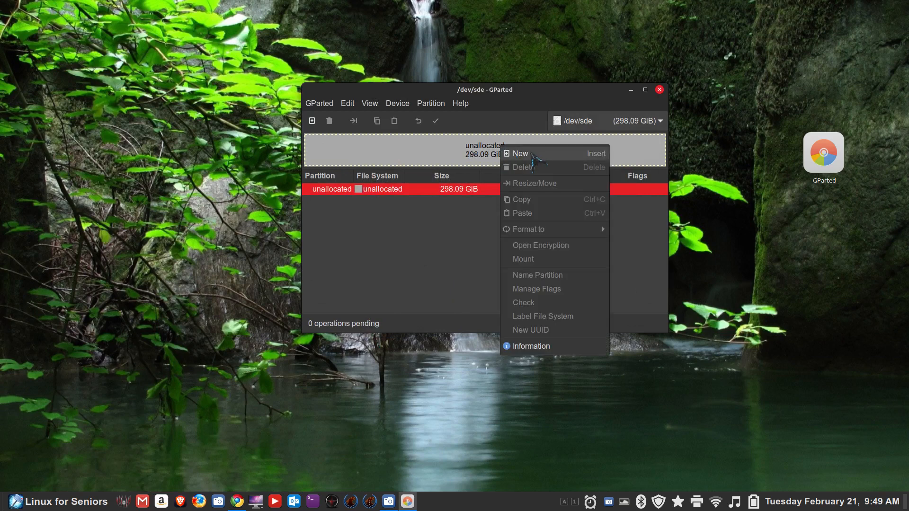
pyautogui.click(531, 154)
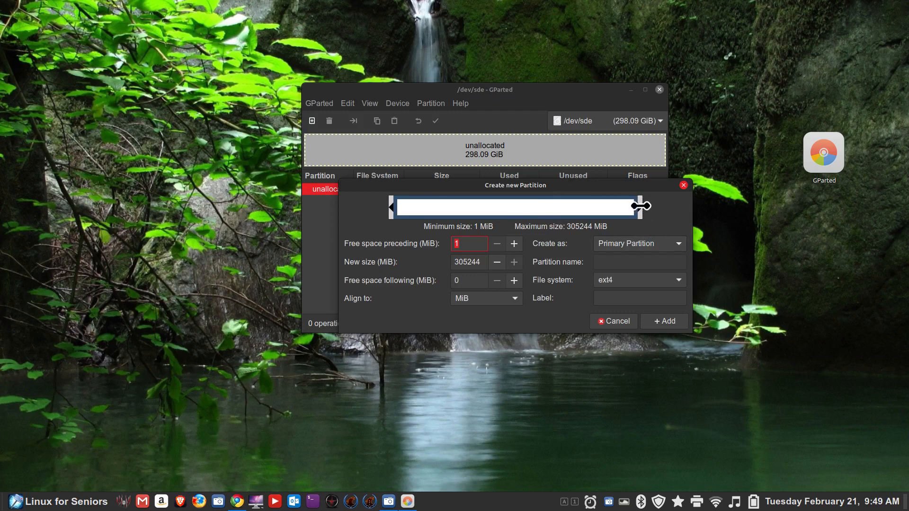
pyautogui.moveTo(640, 205)
pyautogui.mouseDown()
pyautogui.moveTo(513, 204)
pyautogui.moveTo(647, 205)
pyautogui.mouseUp()
pyautogui.click(634, 281)
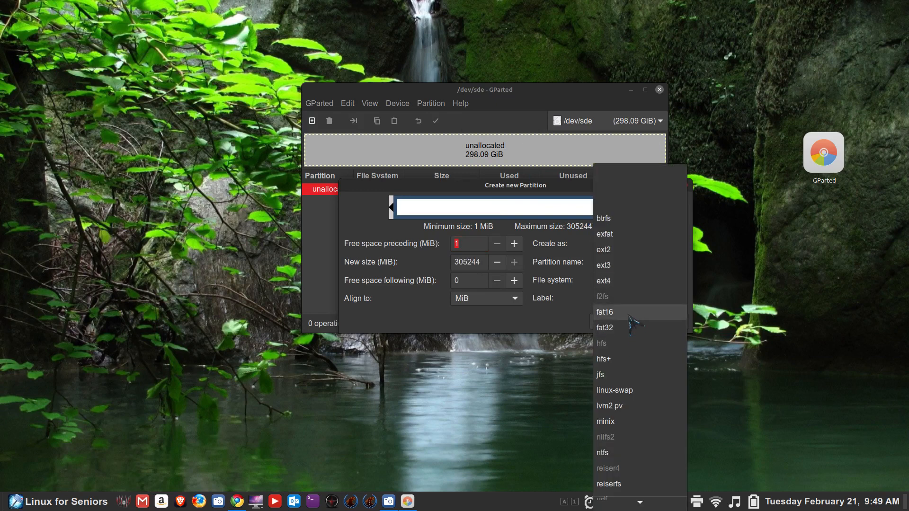
pyautogui.click(615, 281)
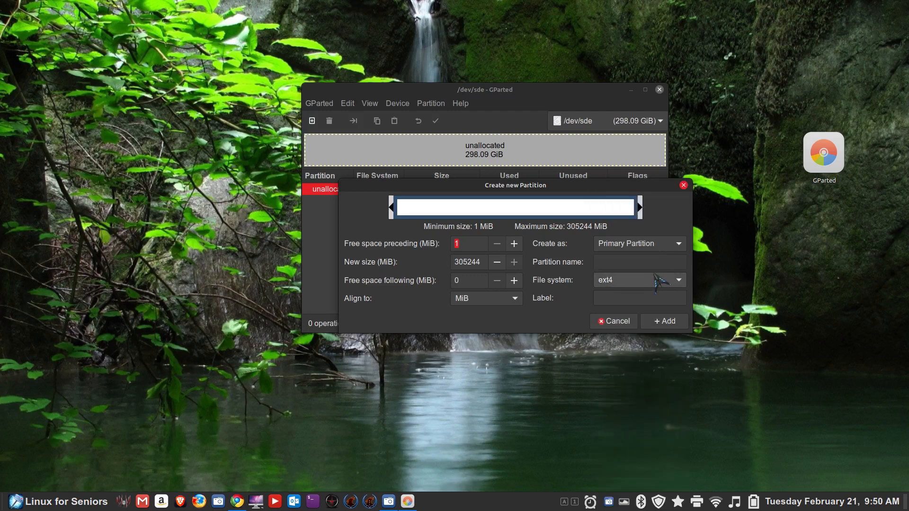
pyautogui.click(641, 298)
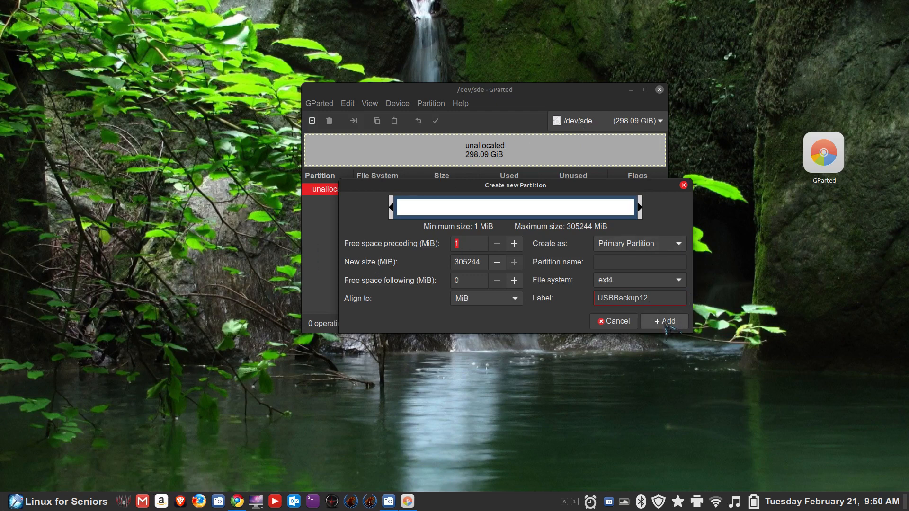
pyautogui.click(665, 322)
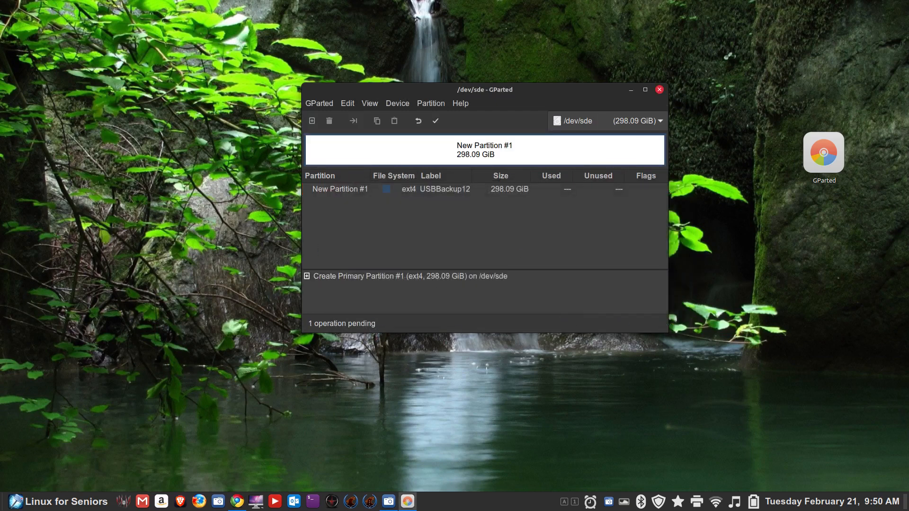
pyautogui.click(659, 90)
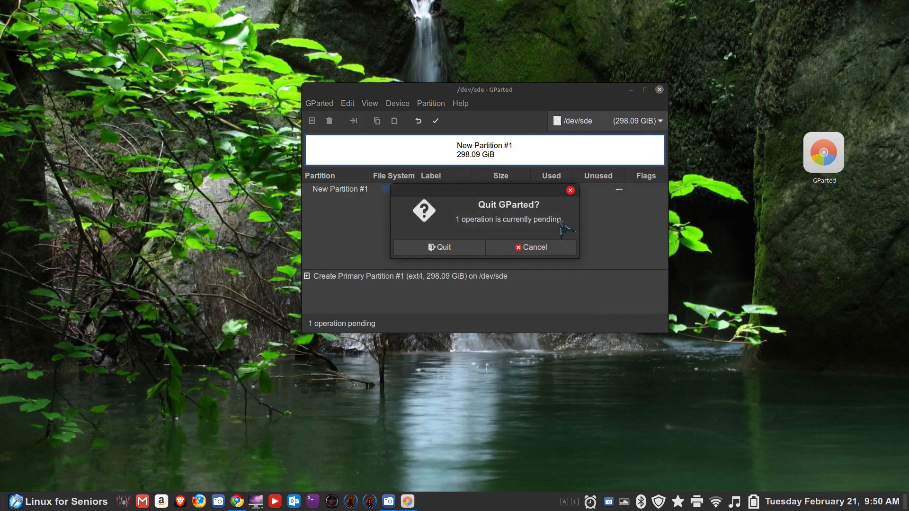
pyautogui.click(570, 189)
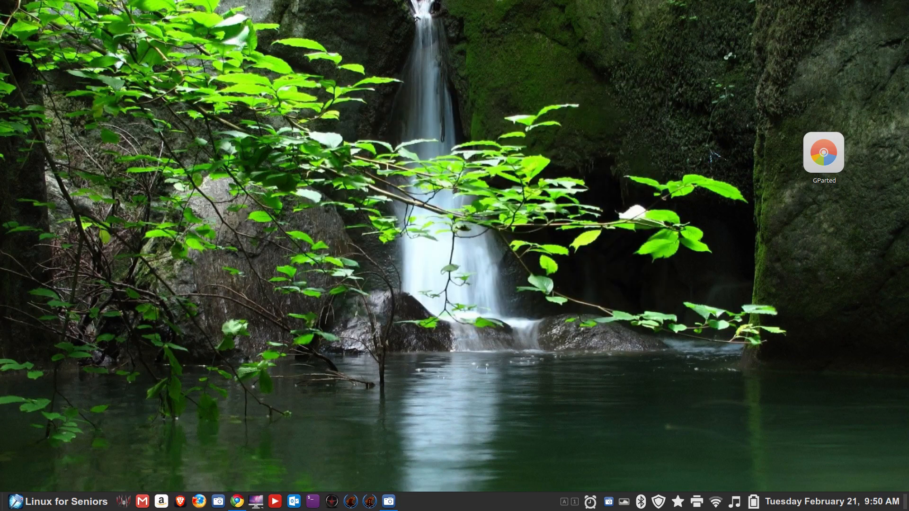
# Relaunch GParted, authenticate with the account password, and select the 298.09 GiB drive /dev/sde.
pyautogui.doubleClick(817, 159)
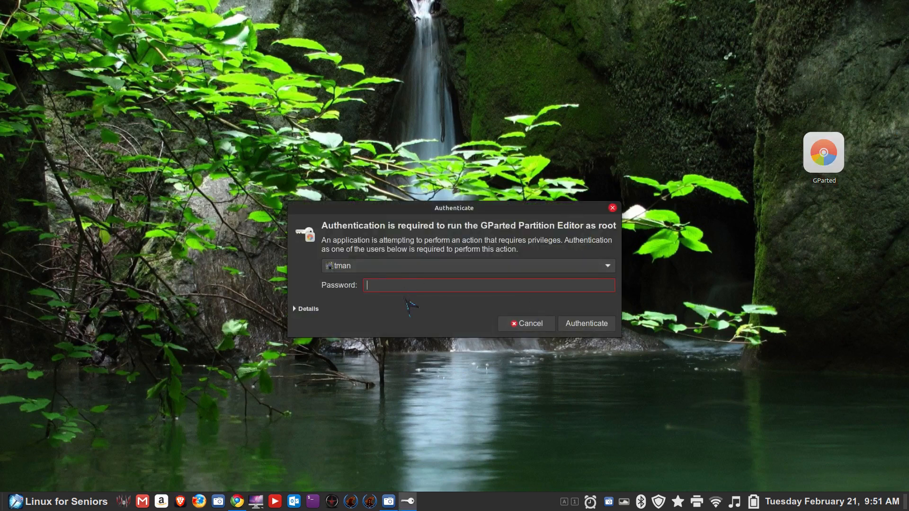
pyautogui.write('*****')
pyautogui.press('Return')
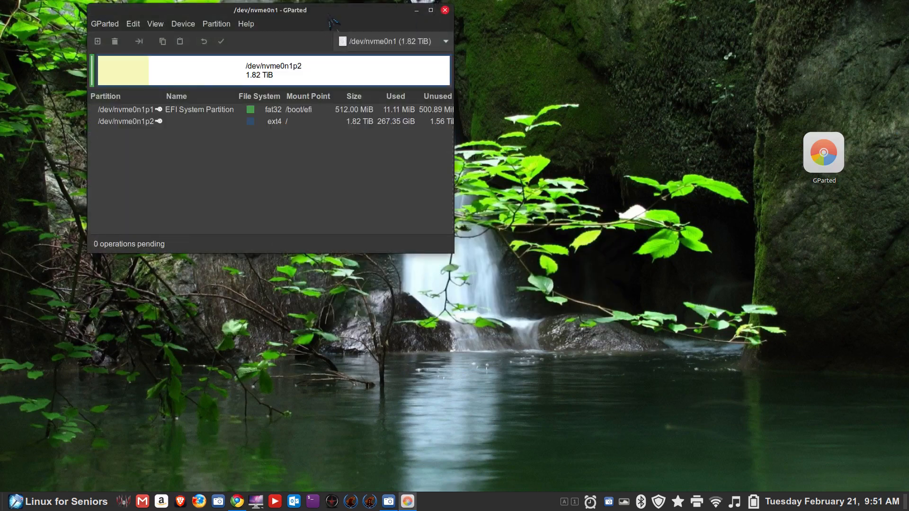
pyautogui.moveTo(322, 10); pyautogui.dragTo(526, 66)
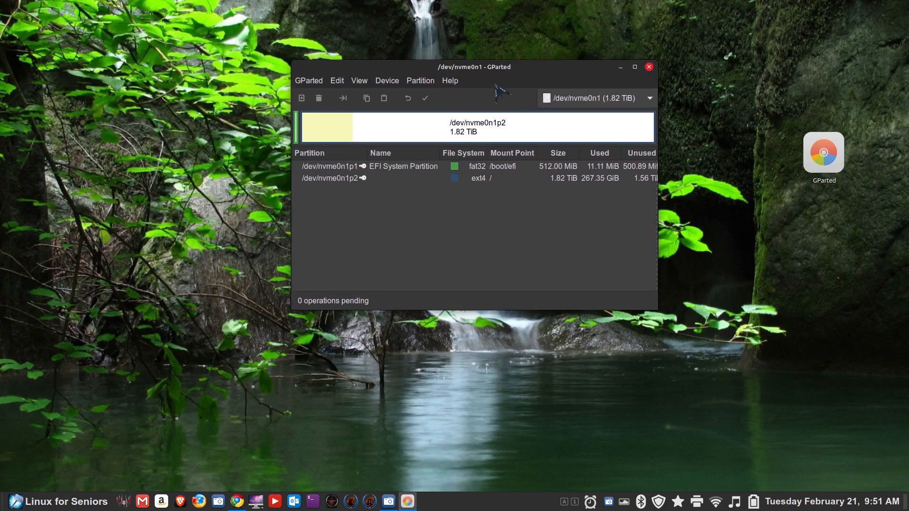
pyautogui.click(308, 82)
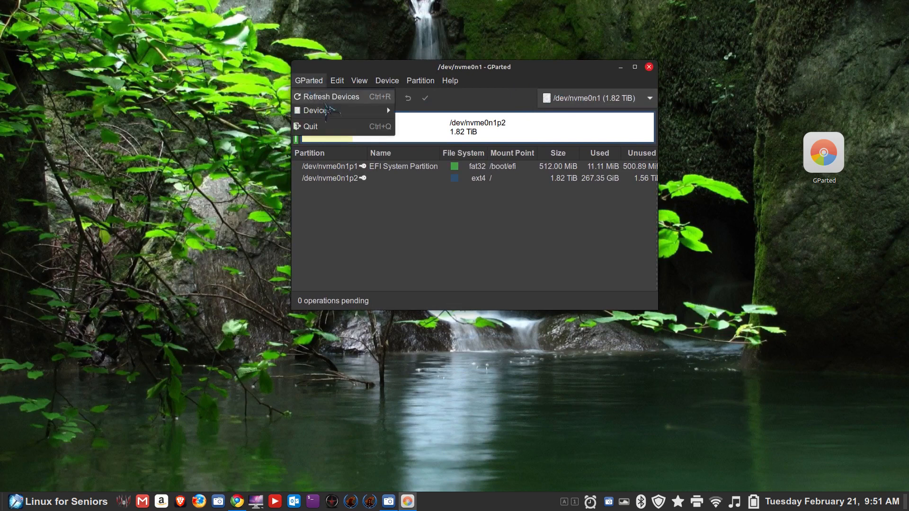
pyautogui.moveTo(326, 110)
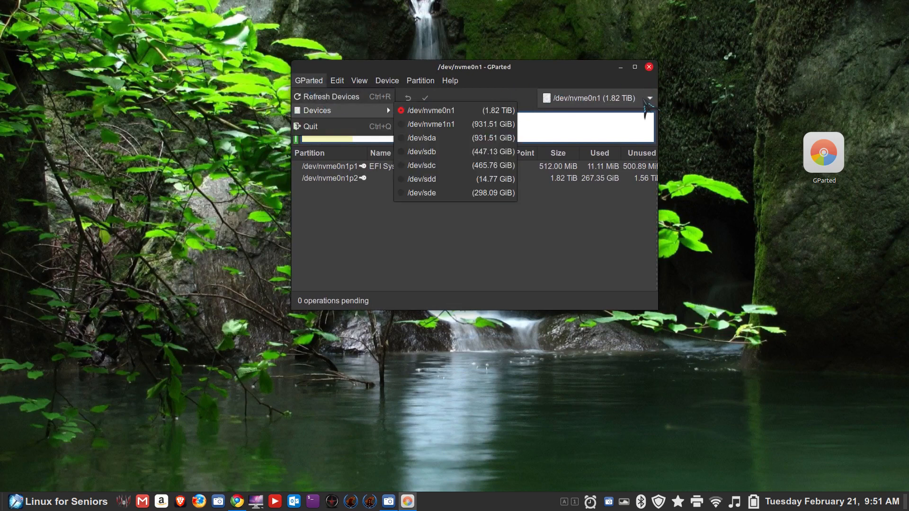
pyautogui.click(489, 192)
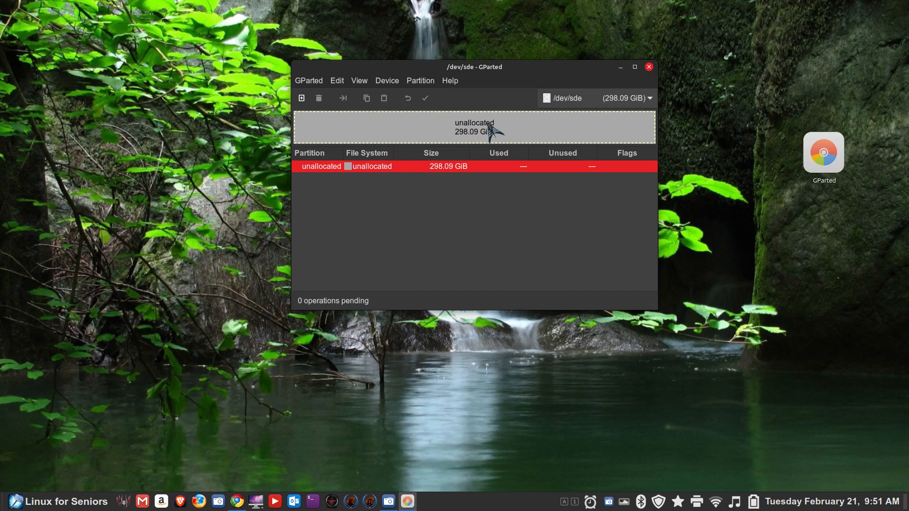
# Add a primary ext4 partition of 305244 MiB labelled USBbackup12 in the unallocated space of /dev/sde.
pyautogui.rightClick(464, 141)
pyautogui.click(478, 138)
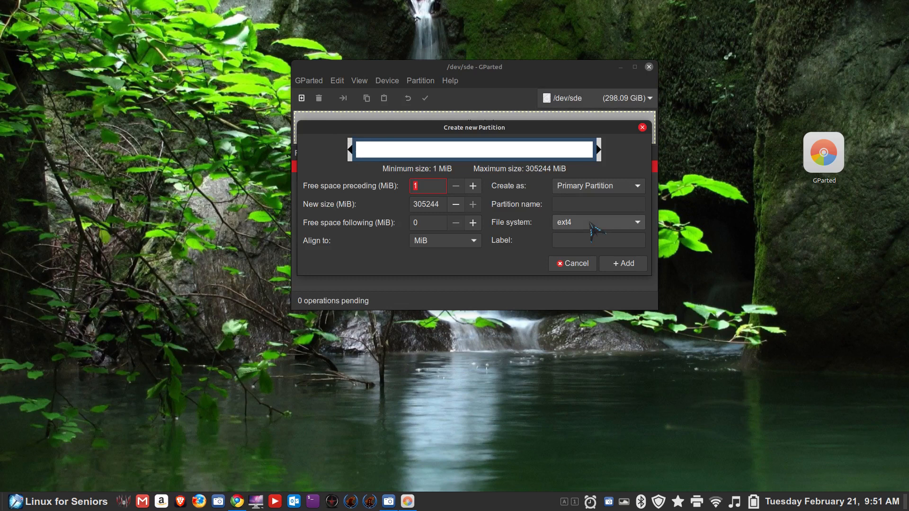
pyautogui.click(595, 240)
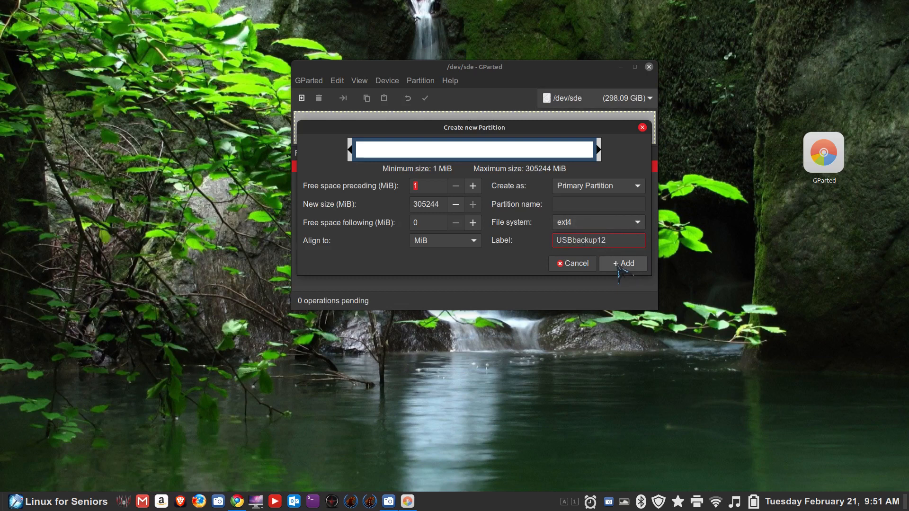
pyautogui.click(619, 264)
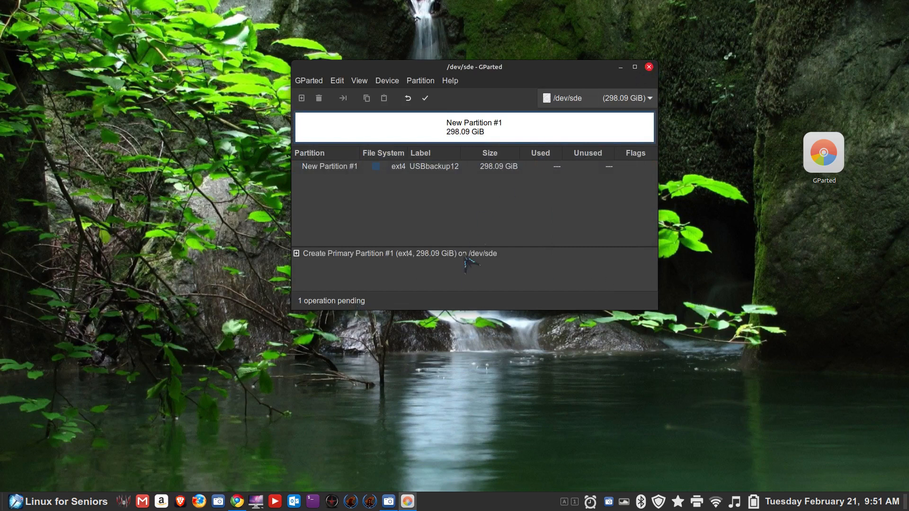
# Apply the pending partition creation to /dev/sde and quit GParted.
pyautogui.click(425, 98)
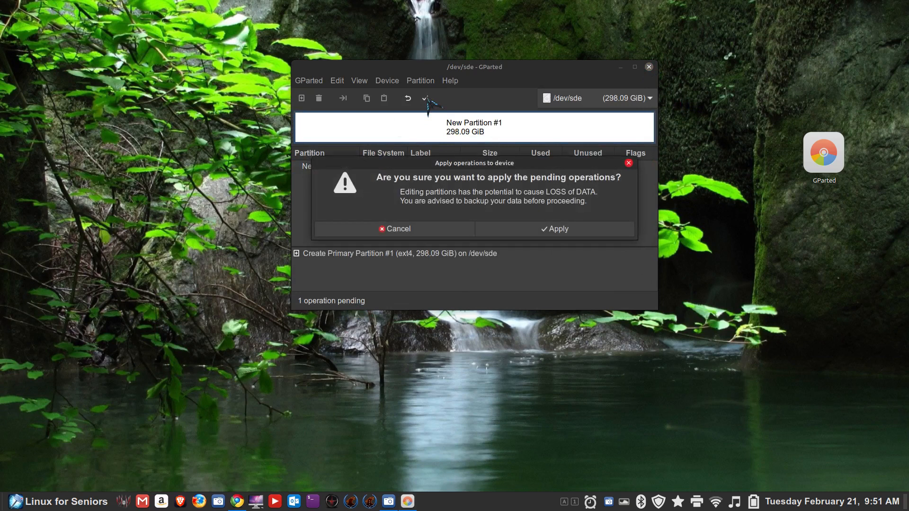
pyautogui.click(528, 235)
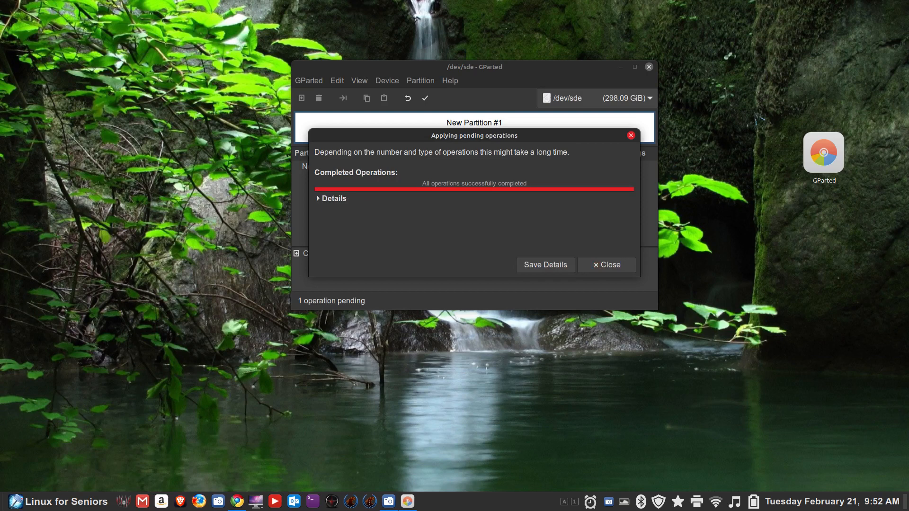
pyautogui.click(610, 264)
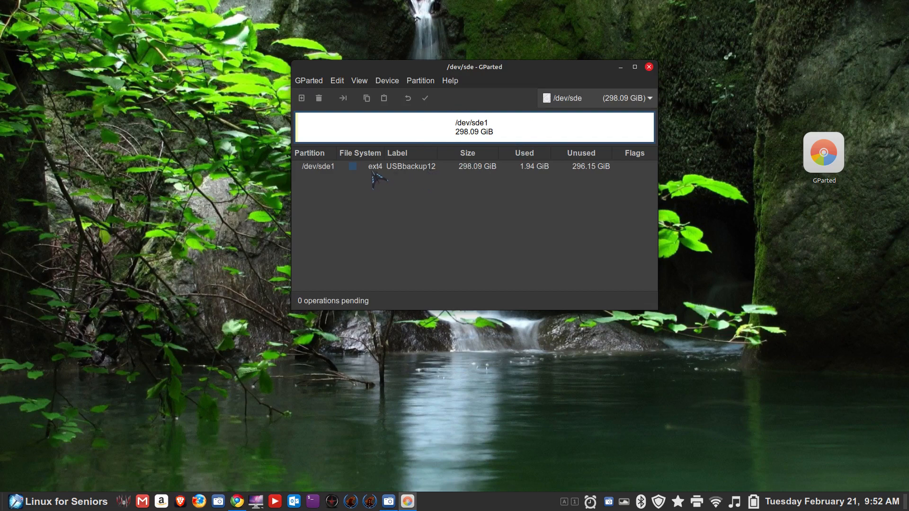
pyautogui.click(648, 67)
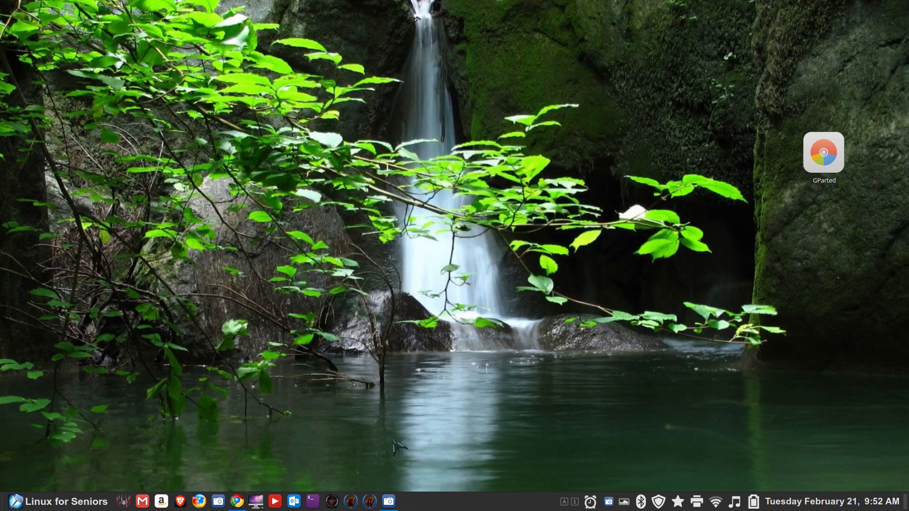
# Open the USBbackup12 drive in the file manager to check its contents and free space, and close the file windows.
pyautogui.click(256, 501)
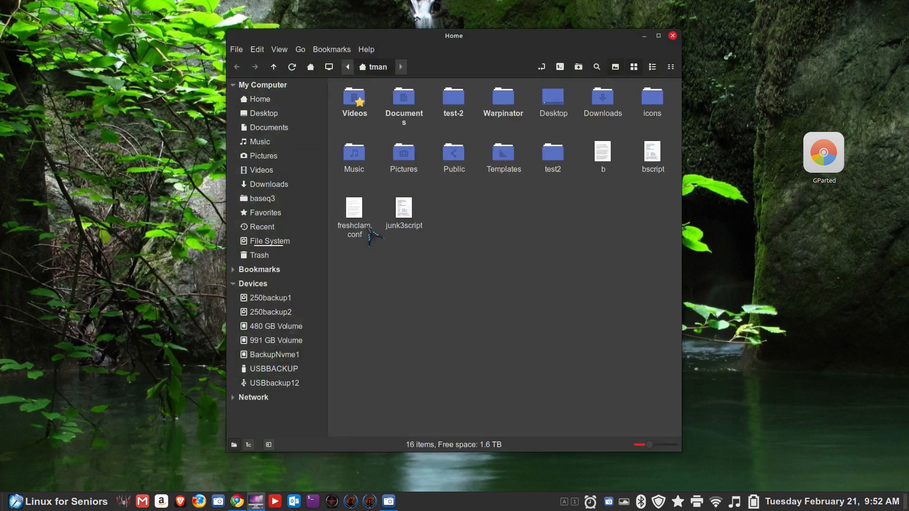
pyautogui.click(277, 384)
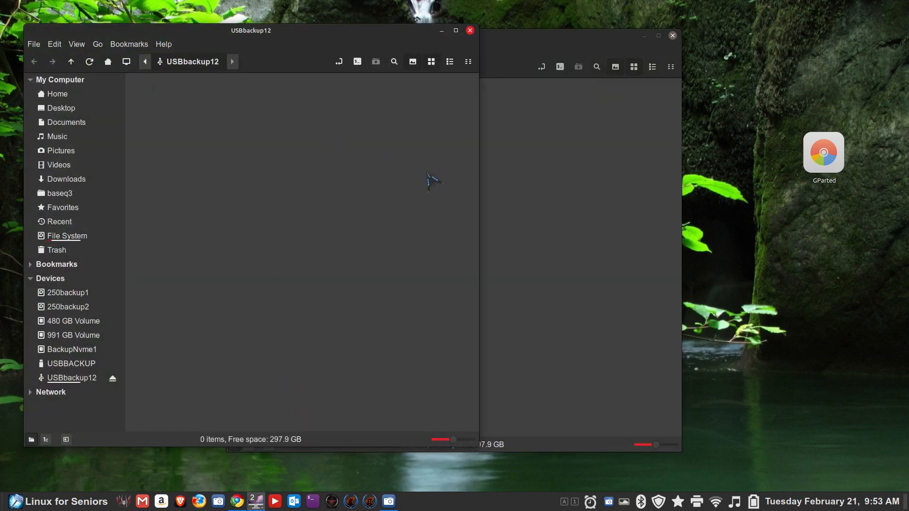
pyautogui.click(469, 30)
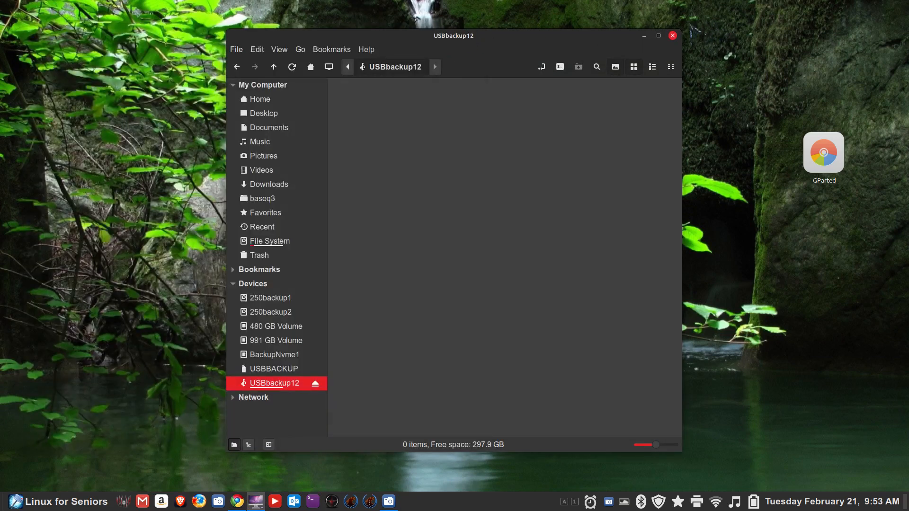
pyautogui.click(672, 36)
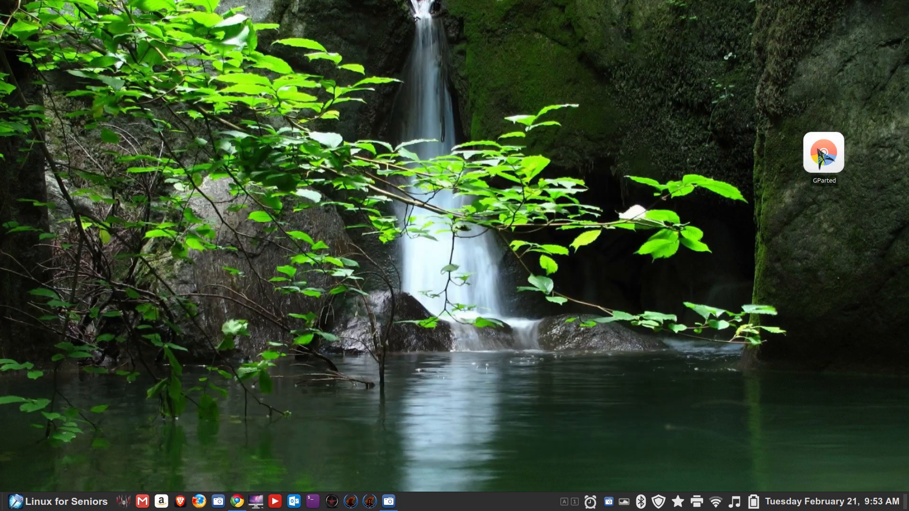
# Start GParted again, authenticate with the account password, and move its window towards the middle of the desktop.
pyautogui.doubleClick(821, 153)
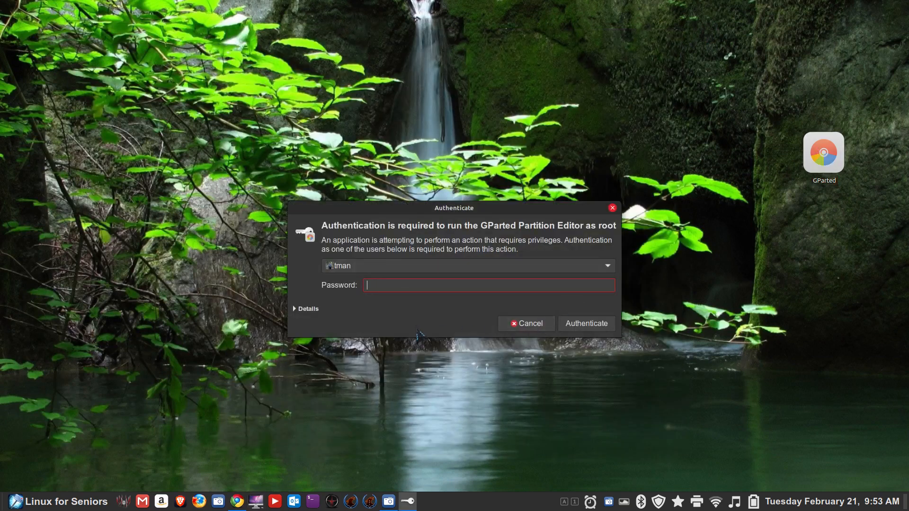
pyautogui.write('******')
pyautogui.press('Return')
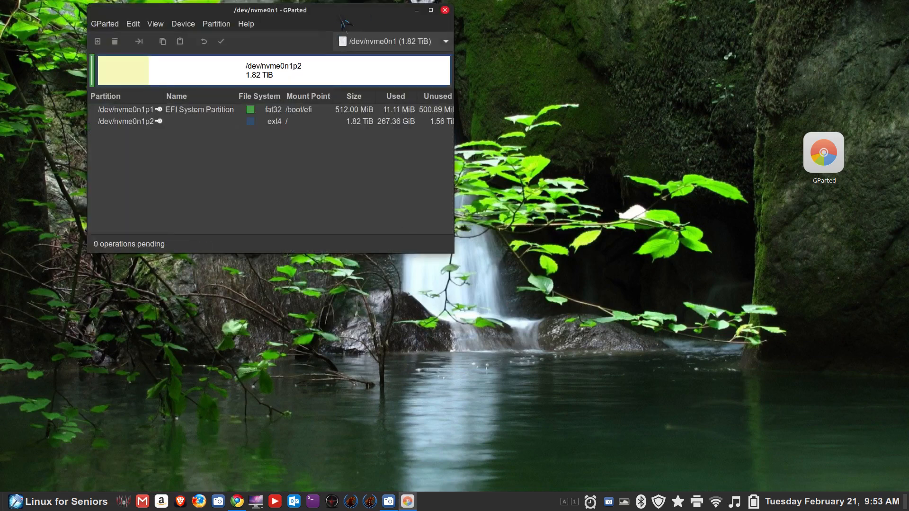
pyautogui.moveTo(344, 16); pyautogui.dragTo(536, 79)
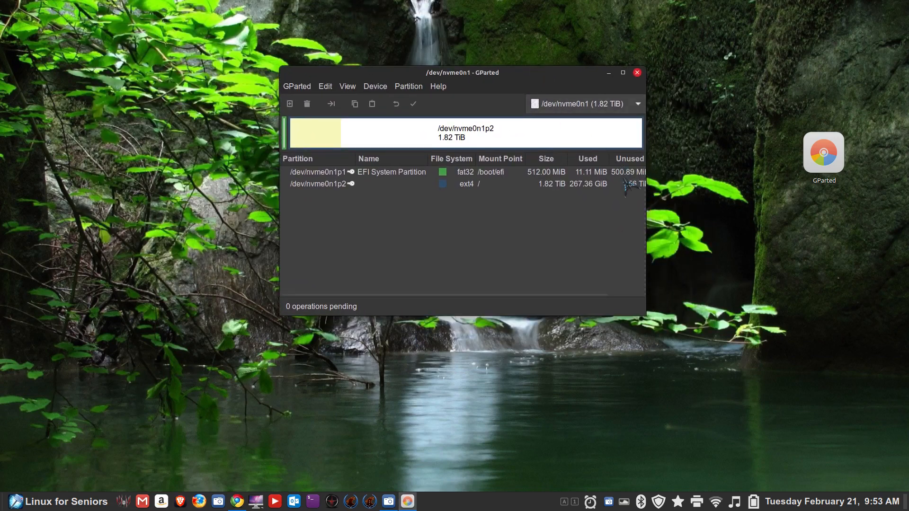
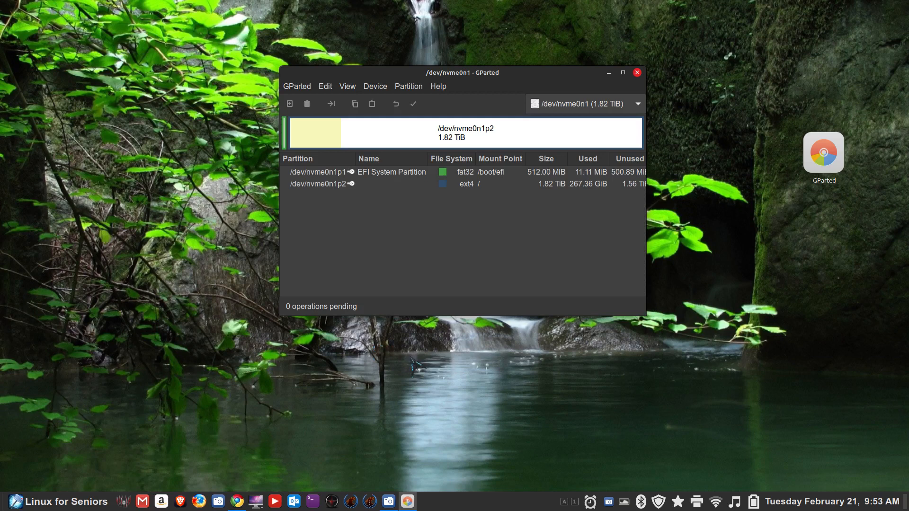
# Enlarge the GParted window so all partition columns fit, and show the partitions of /dev/sde.
pyautogui.moveTo(527, 79); pyautogui.dragTo(479, 56)
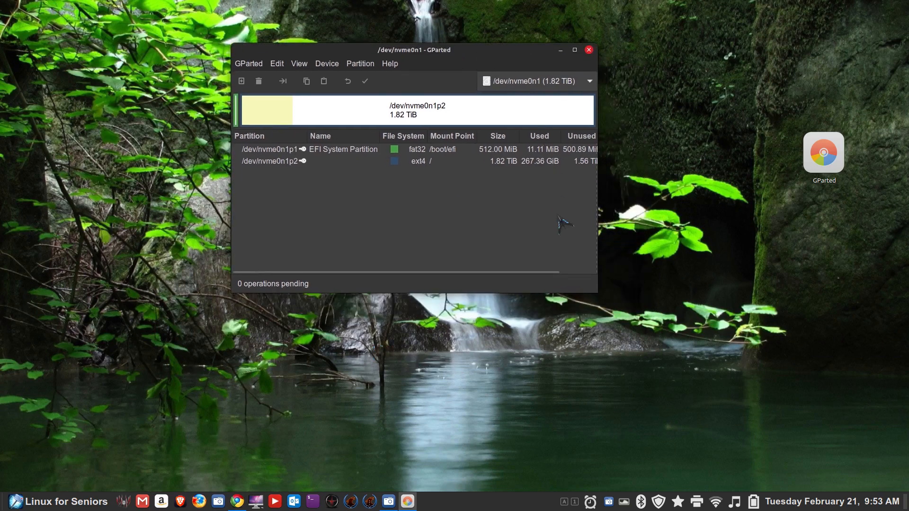
pyautogui.moveTo(596, 291); pyautogui.dragTo(722, 381)
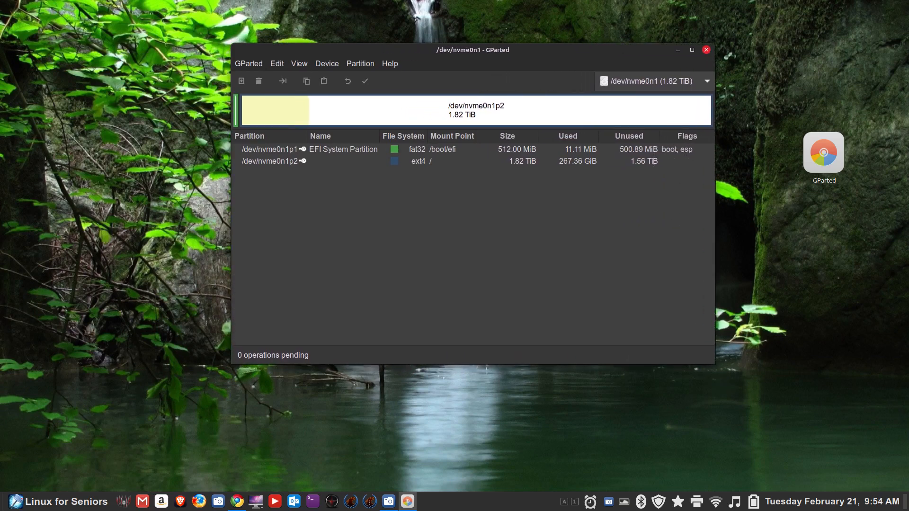
pyautogui.click(672, 83)
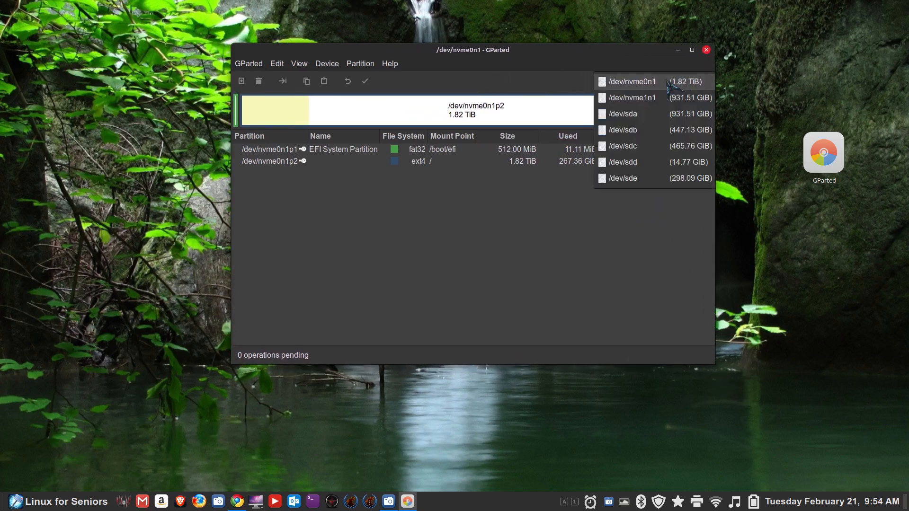
pyautogui.click(671, 179)
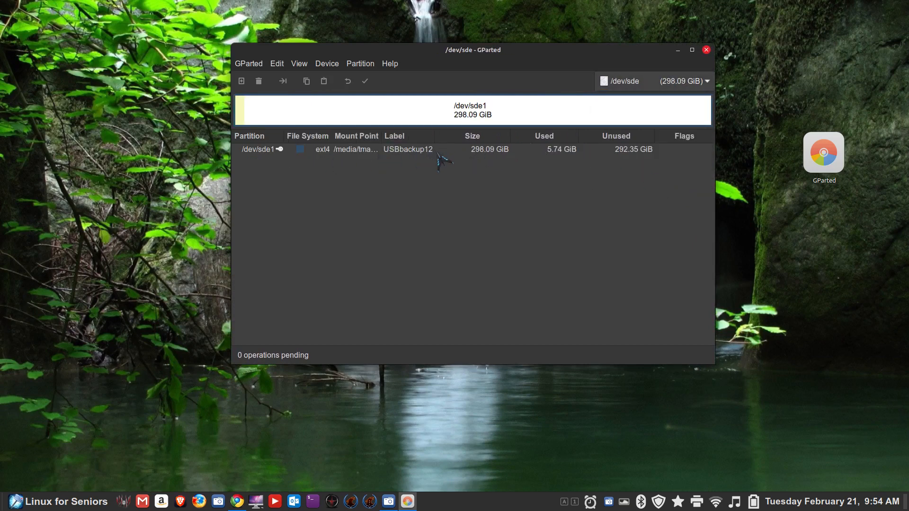
# Unmount the ext4 partition /dev/sde1 labelled USBbackup12.
pyautogui.click(440, 110)
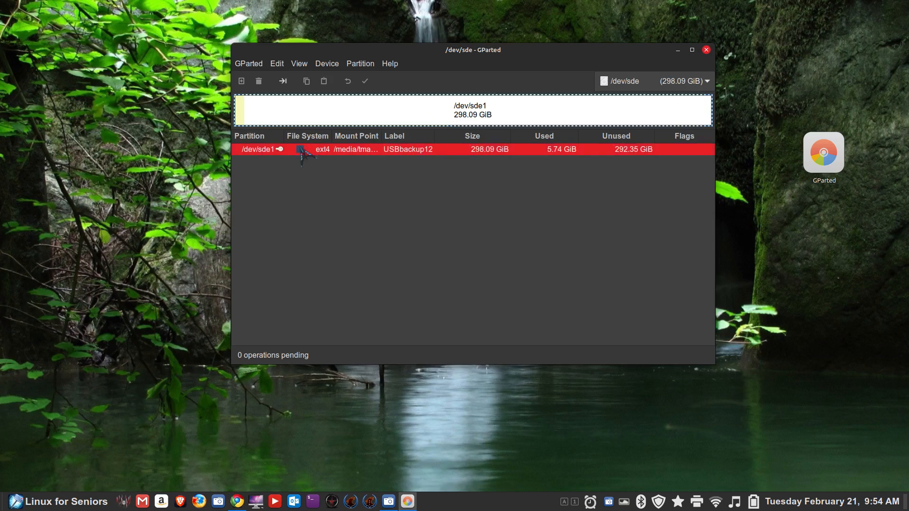
pyautogui.rightClick(478, 109)
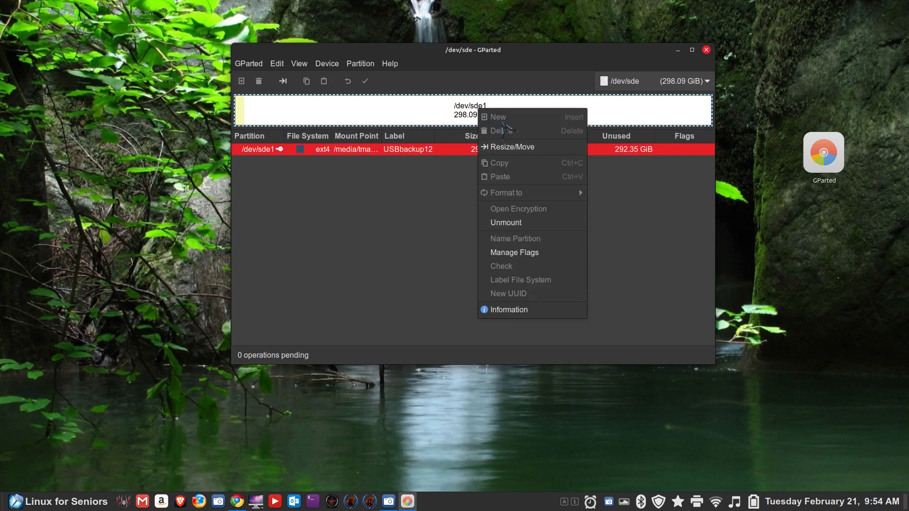
pyautogui.click(505, 222)
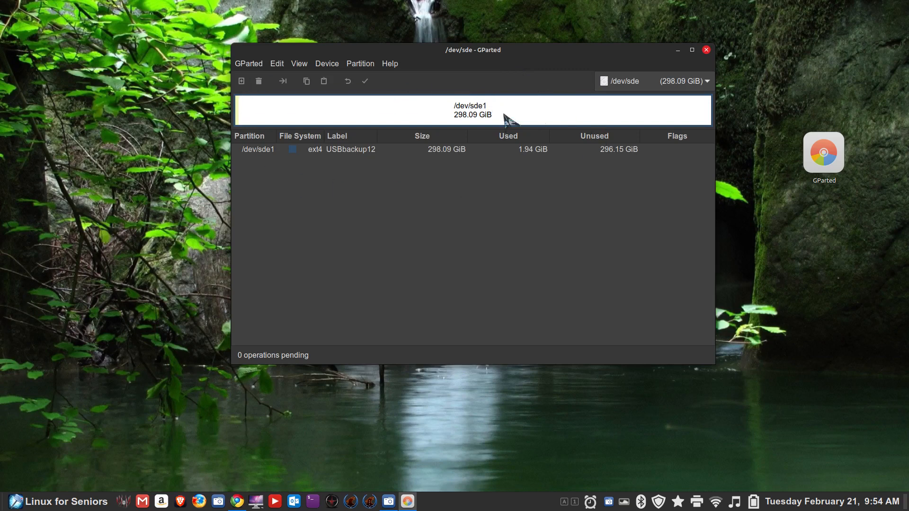
# Queue the deletion of the /dev/sde1 partition after looking through the available format types.
pyautogui.click(488, 115)
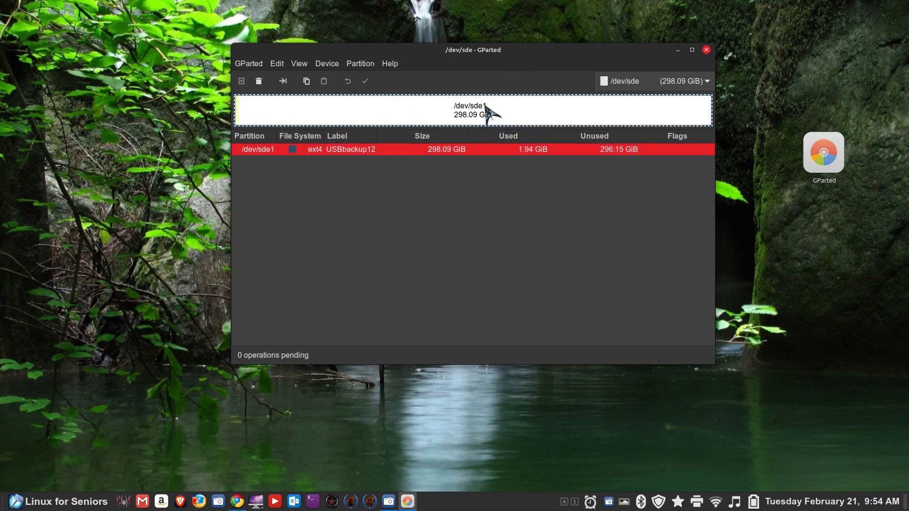
pyautogui.rightClick(487, 110)
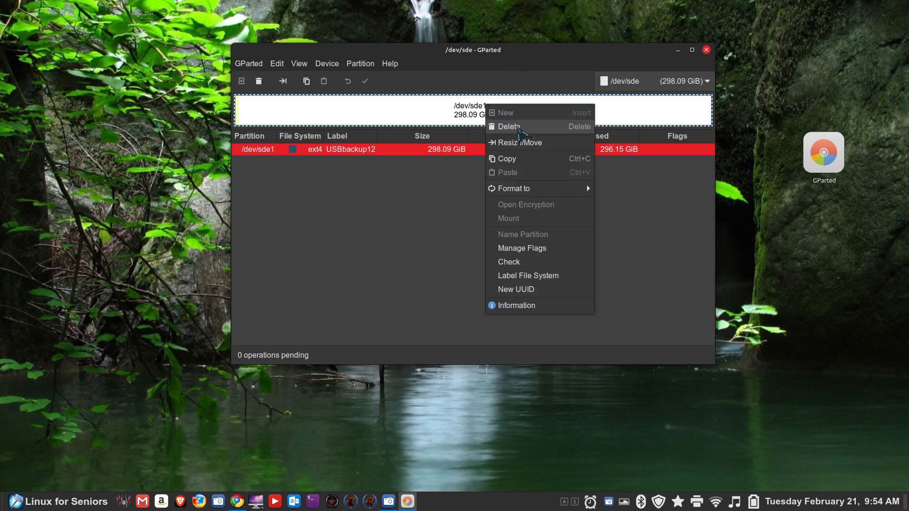
pyautogui.moveTo(530, 192)
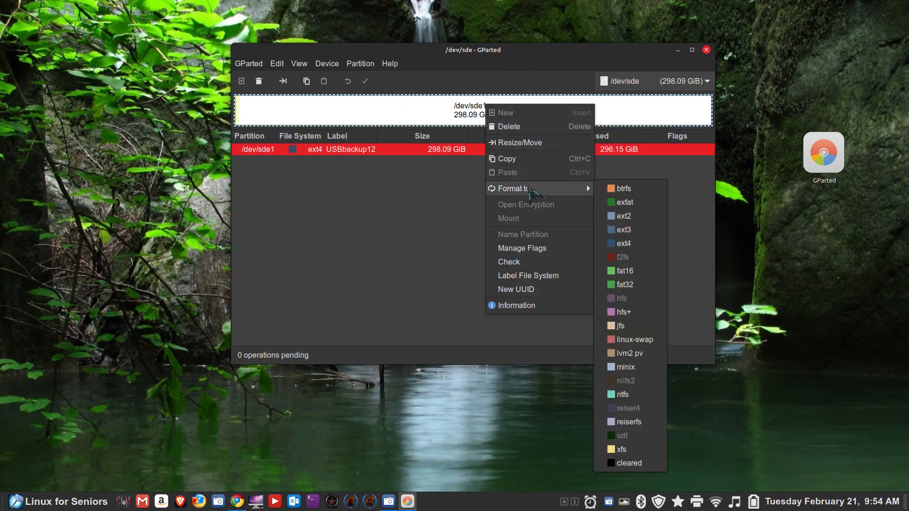
pyautogui.click(468, 206)
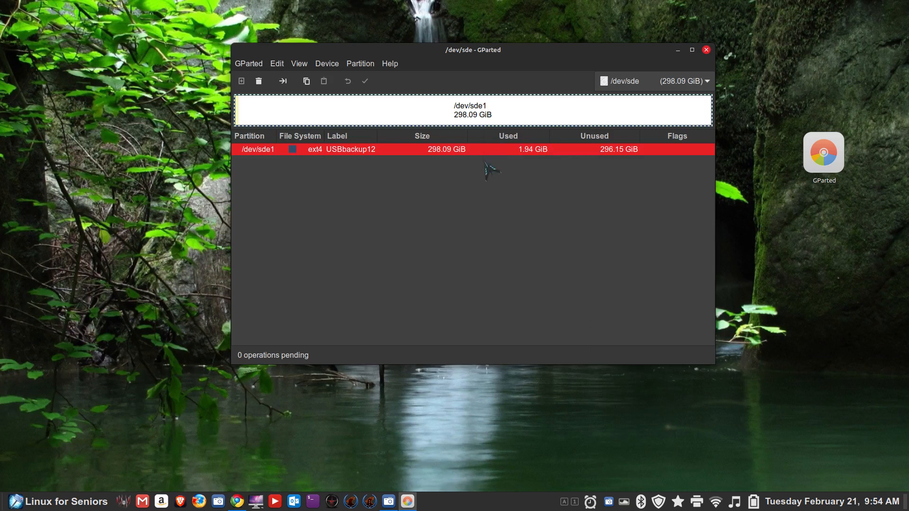
pyautogui.rightClick(489, 109)
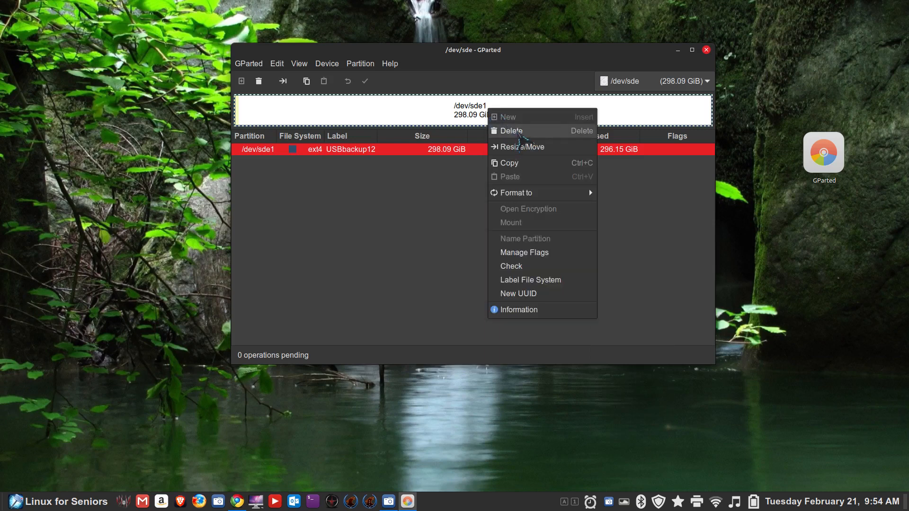
pyautogui.click(519, 133)
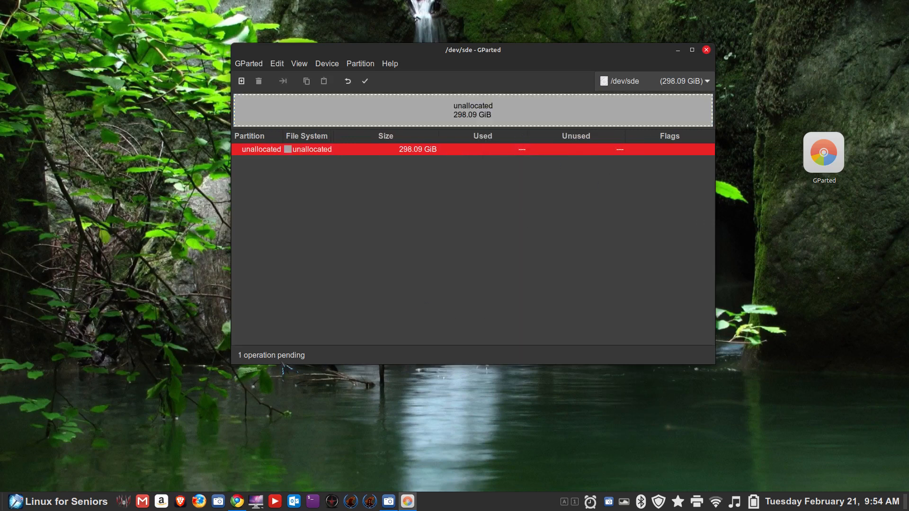
# Apply the pending deletion to /dev/sde and dismiss the completion report.
pyautogui.rightClick(510, 106)
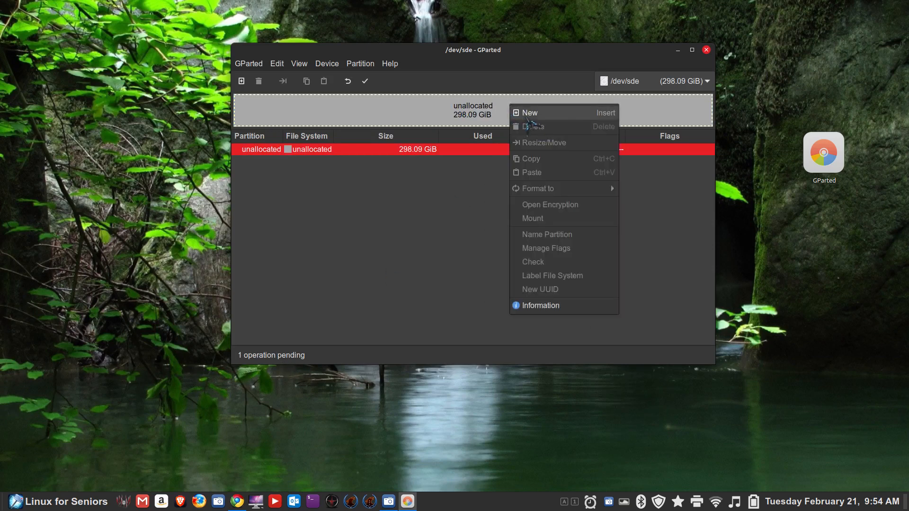
pyautogui.click(356, 332)
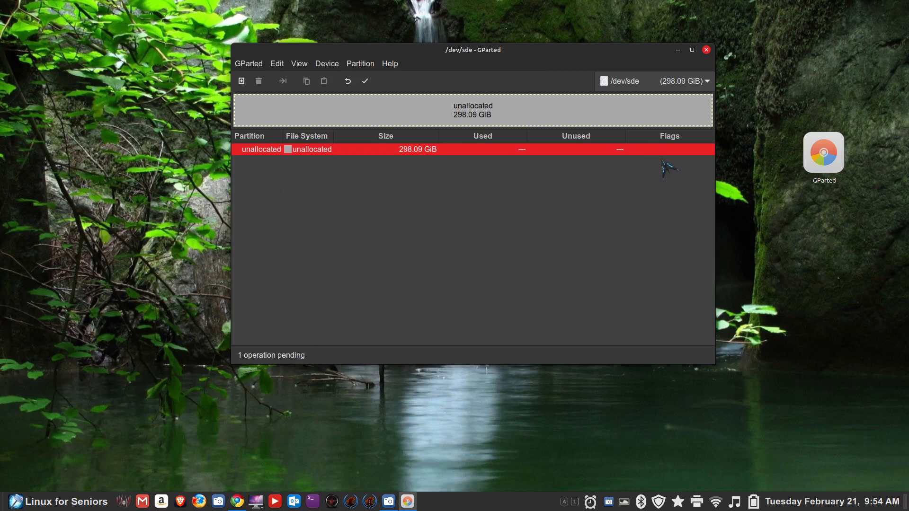
pyautogui.click(365, 81)
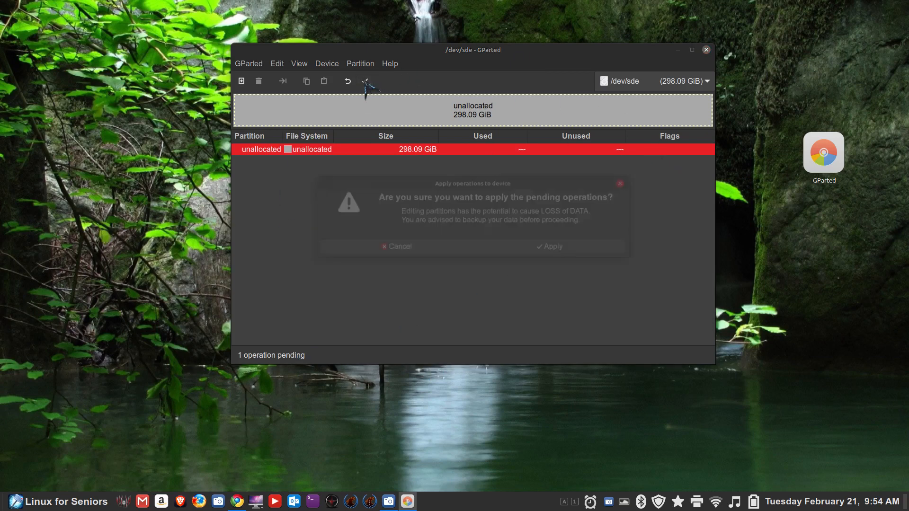
pyautogui.click(543, 244)
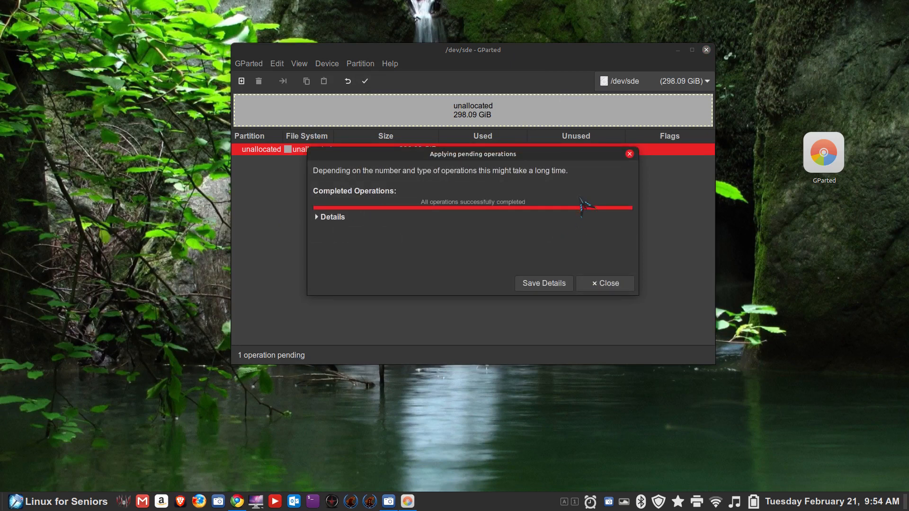
pyautogui.click(606, 283)
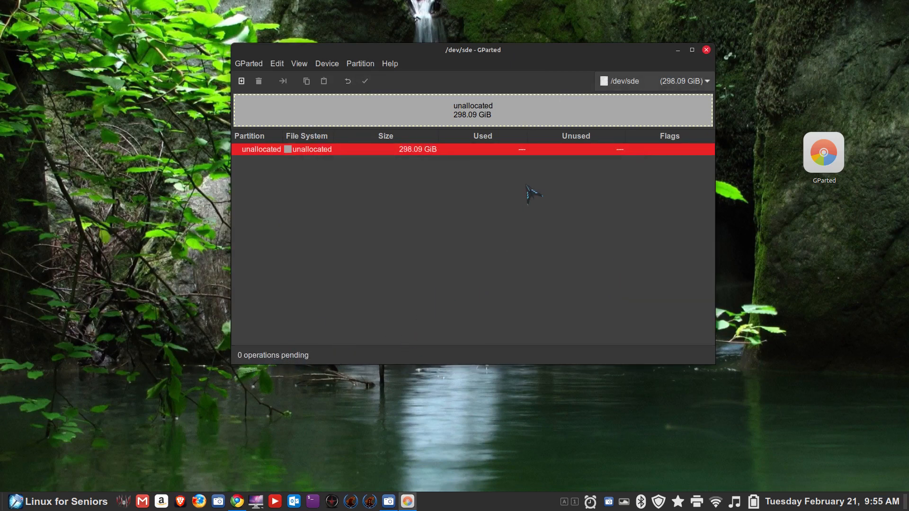
# Start a new primary partition in the unallocated space and shrink its size to about 147128 MiB.
pyautogui.rightClick(454, 107)
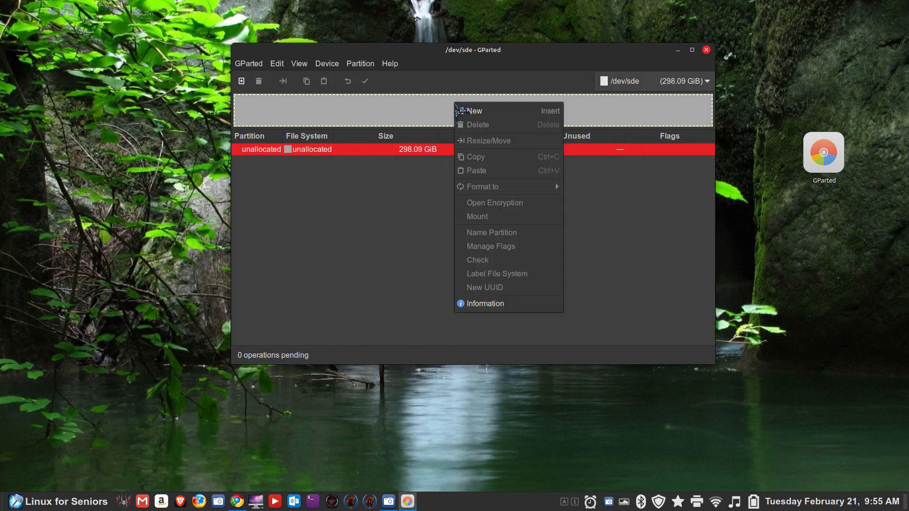
pyautogui.click(497, 110)
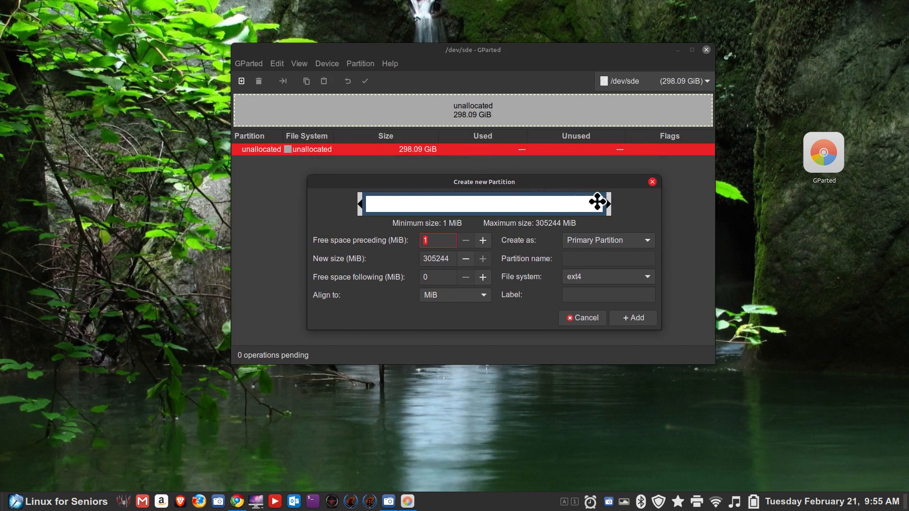
pyautogui.moveTo(608, 204); pyautogui.dragTo(493, 203)
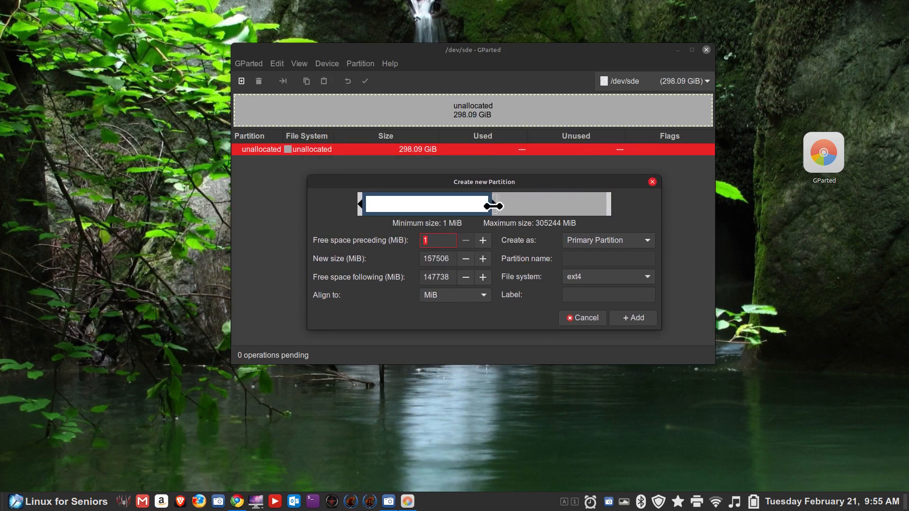
pyautogui.moveTo(491, 204); pyautogui.dragTo(482, 202)
pyautogui.moveTo(483, 206); pyautogui.dragTo(484, 205)
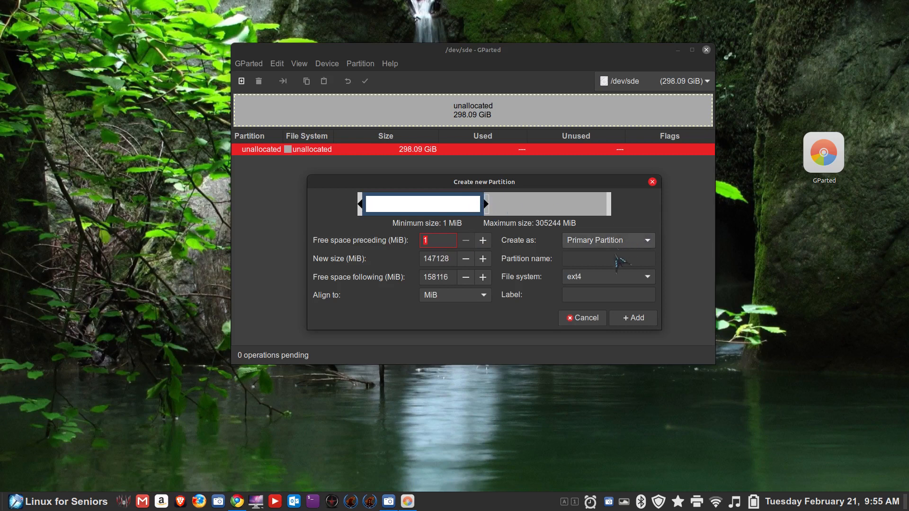
# Give the new partition the fat32 file system and the label USBbackup13, and add it to the pending operations.
pyautogui.click(600, 279)
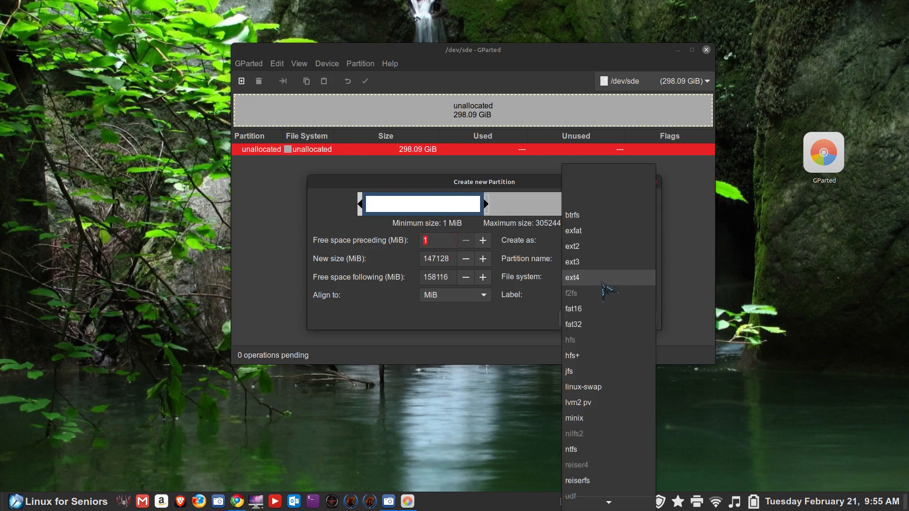
pyautogui.click(613, 326)
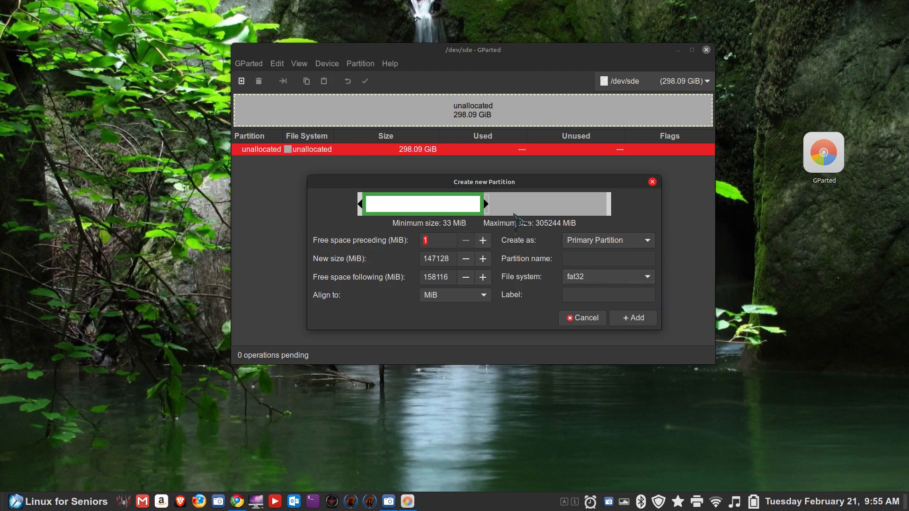
pyautogui.click(605, 294)
pyautogui.write('USBbackup13')
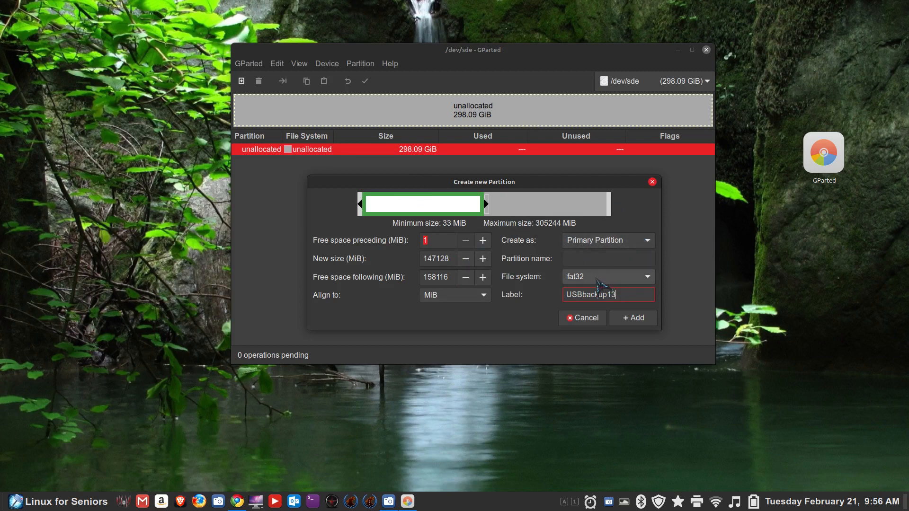
pyautogui.click(633, 319)
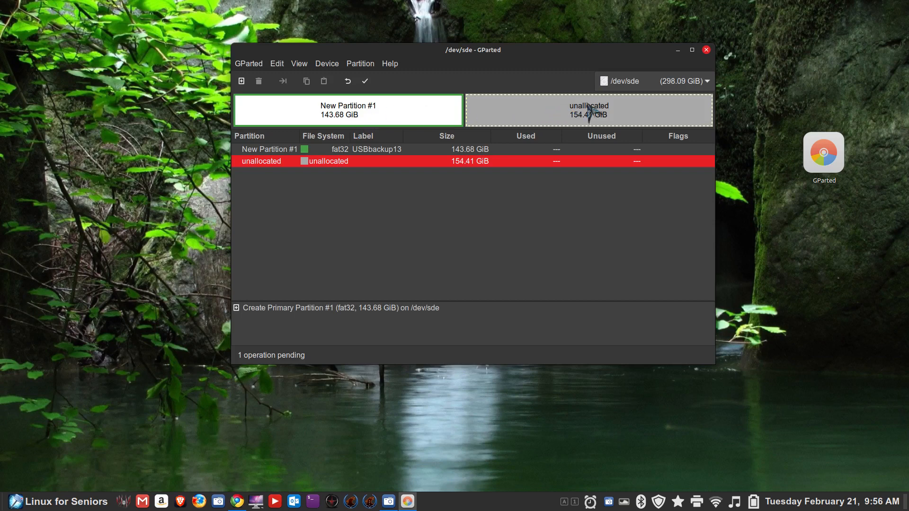
# Add a second primary partition with the btrfs file system, using all 158116 MiB of the remaining unallocated space.
pyautogui.rightClick(539, 108)
pyautogui.click(574, 116)
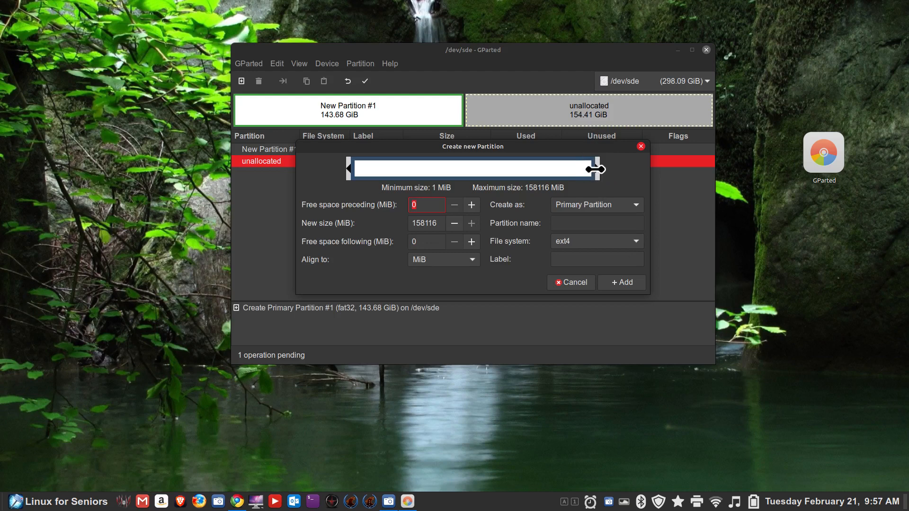
pyautogui.moveTo(597, 168); pyautogui.dragTo(477, 171)
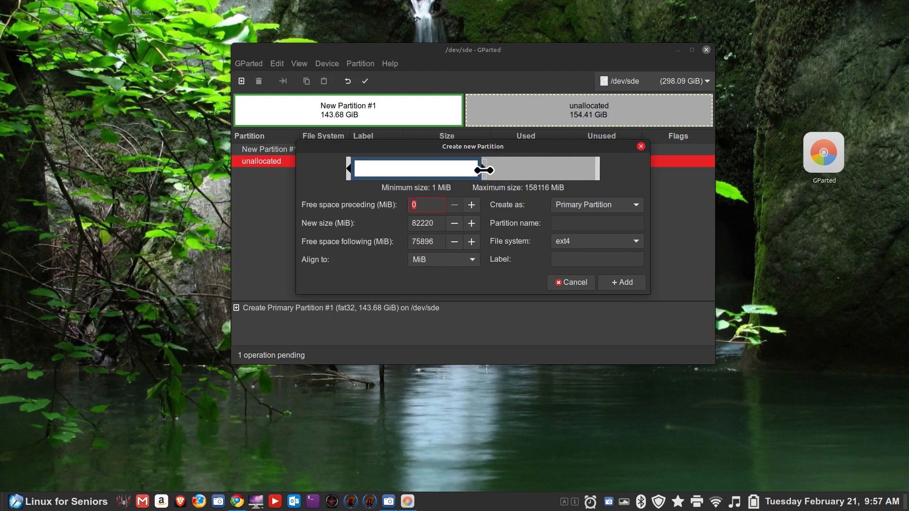
pyautogui.moveTo(482, 169); pyautogui.dragTo(599, 167)
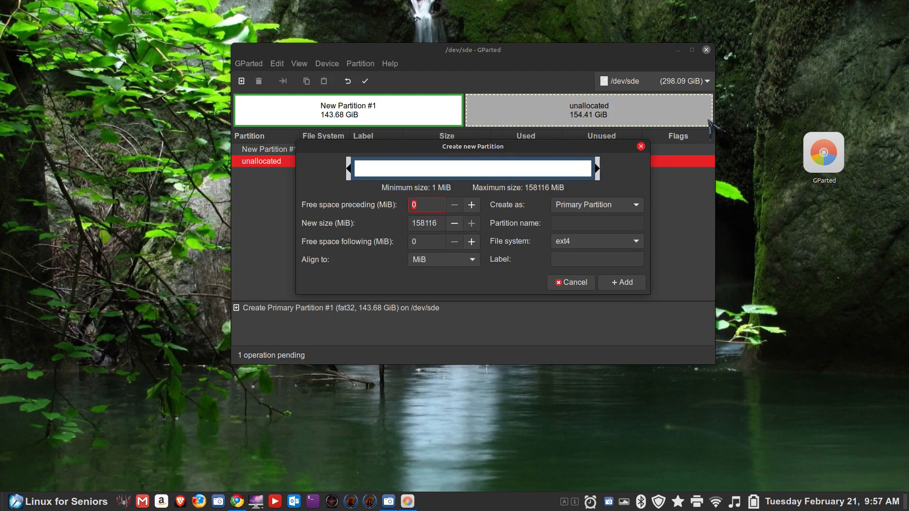
pyautogui.click(600, 242)
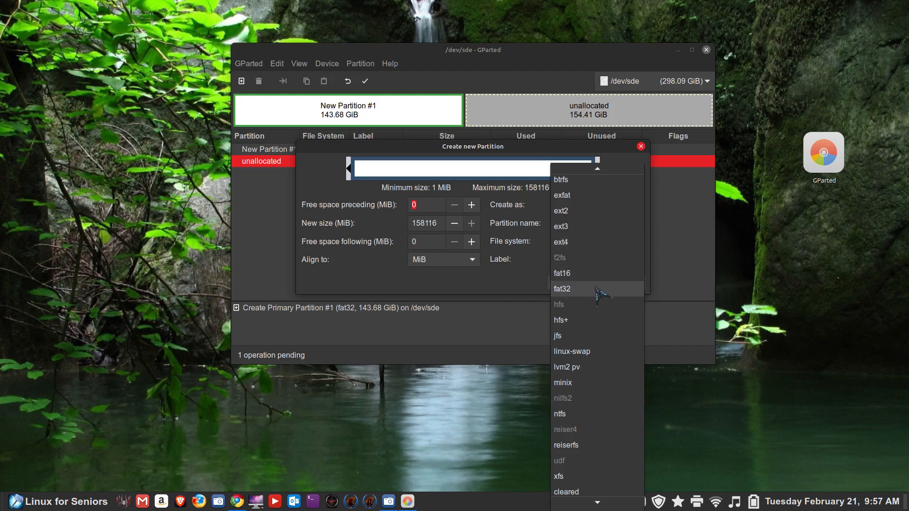
pyautogui.click(565, 173)
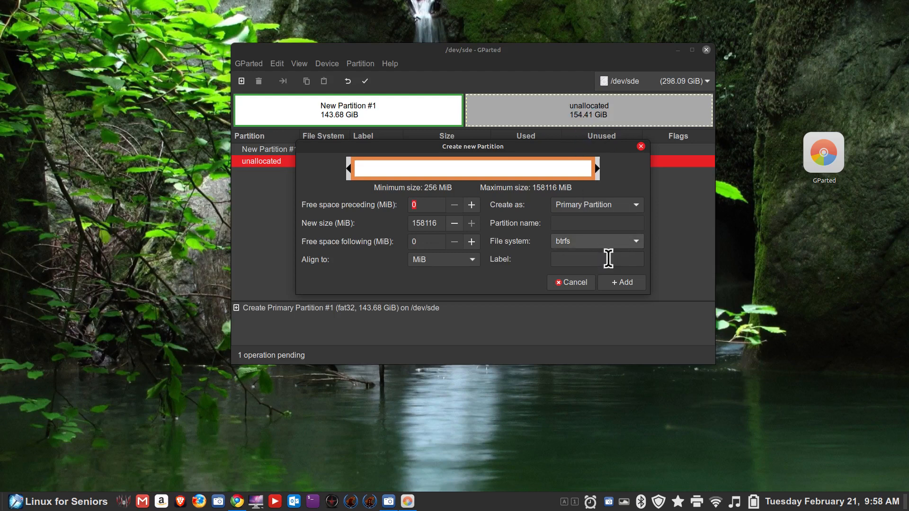
pyautogui.click(620, 282)
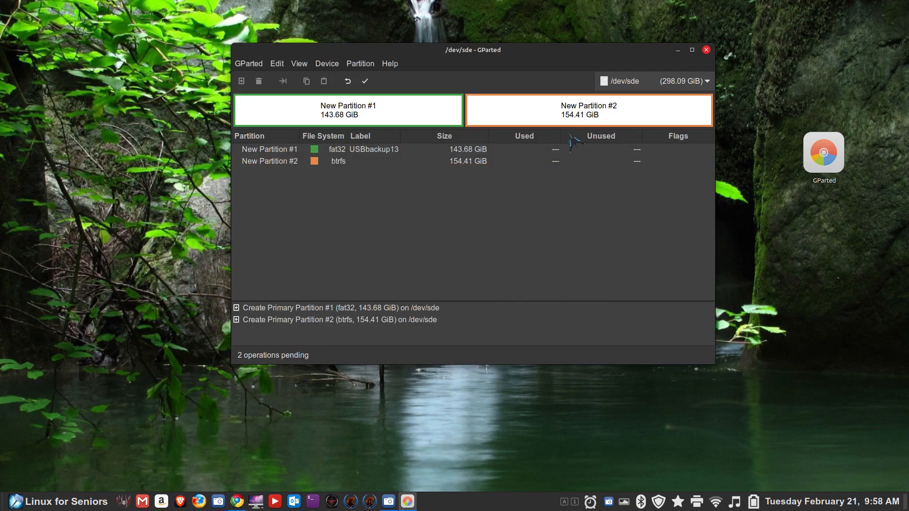
# Apply the two pending partition creations to /dev/sde and check both entries in the operation details.
pyautogui.click(365, 81)
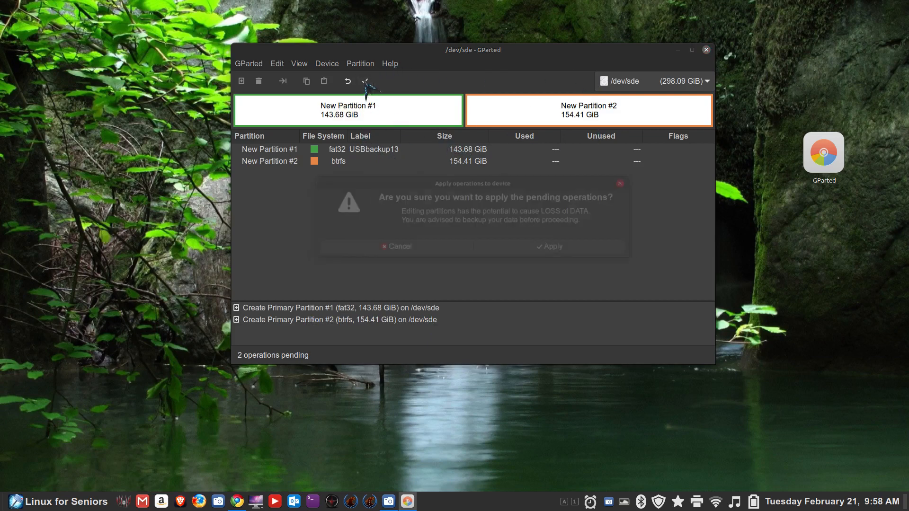
pyautogui.click(558, 247)
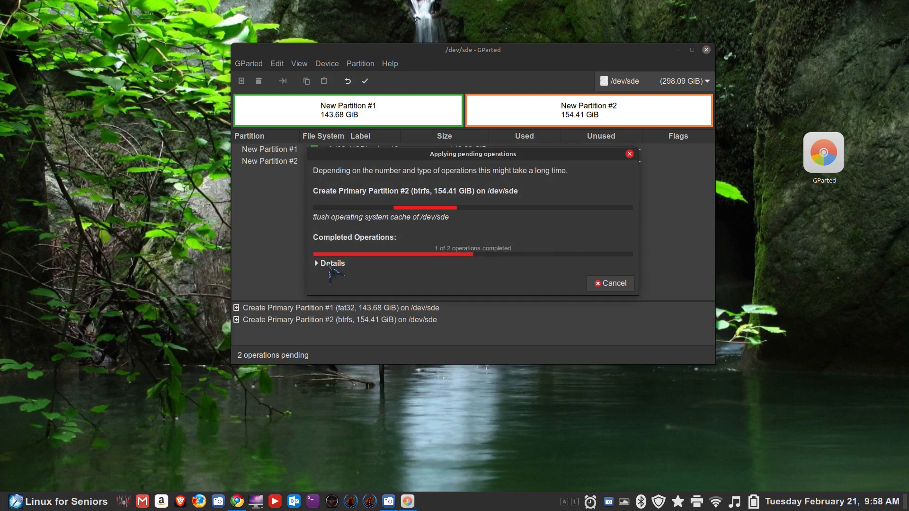
pyautogui.click(325, 266)
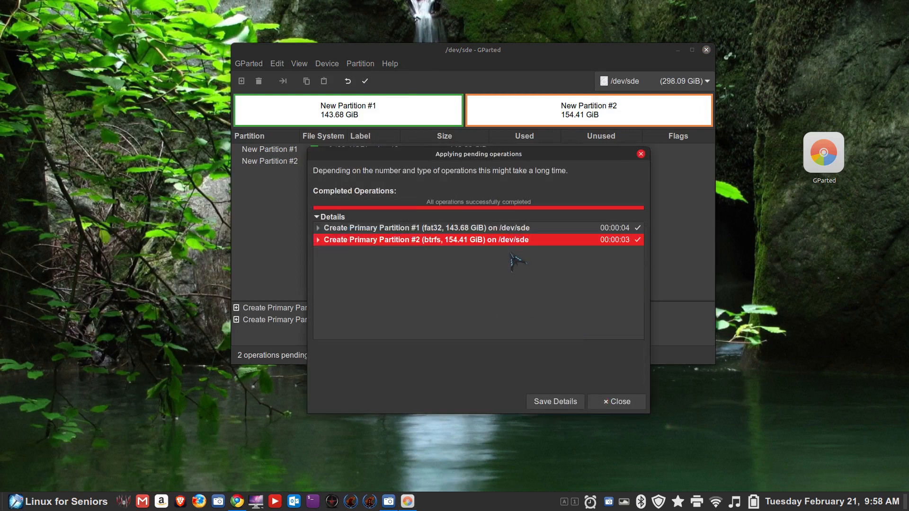
pyautogui.click(432, 229)
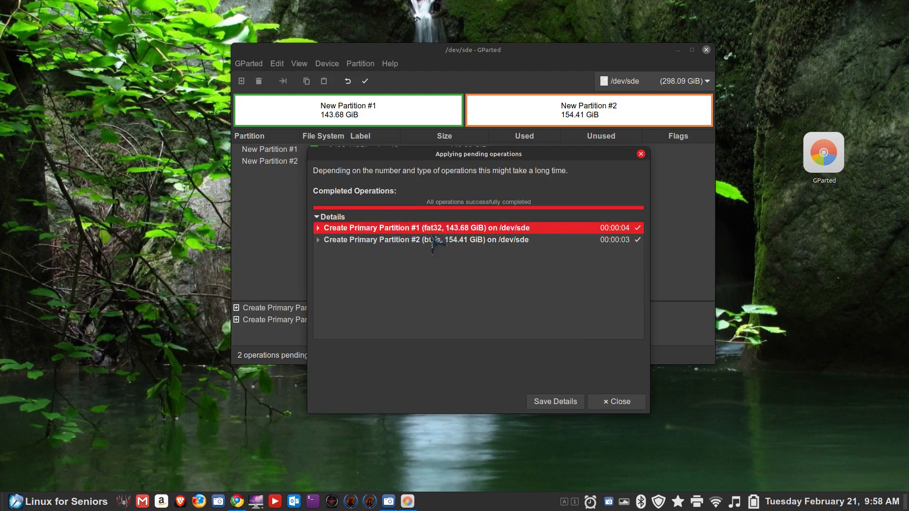
pyautogui.click(431, 241)
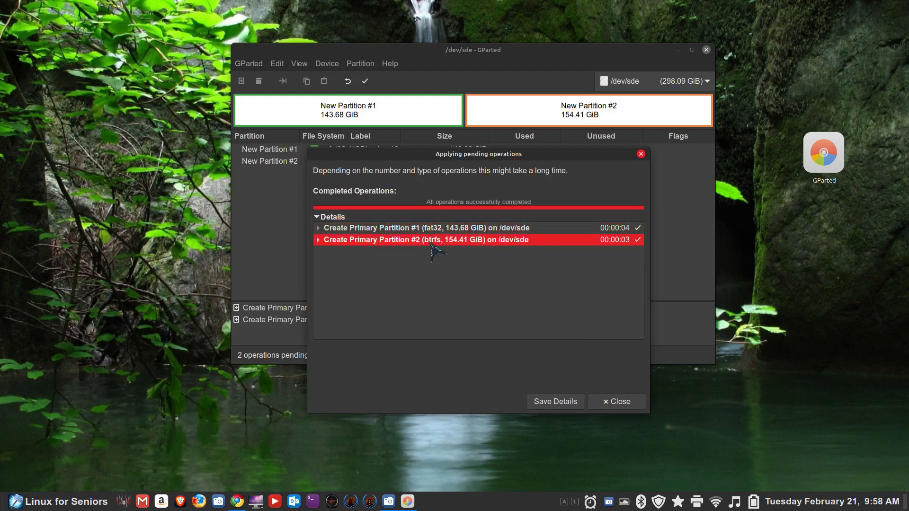
pyautogui.click(461, 232)
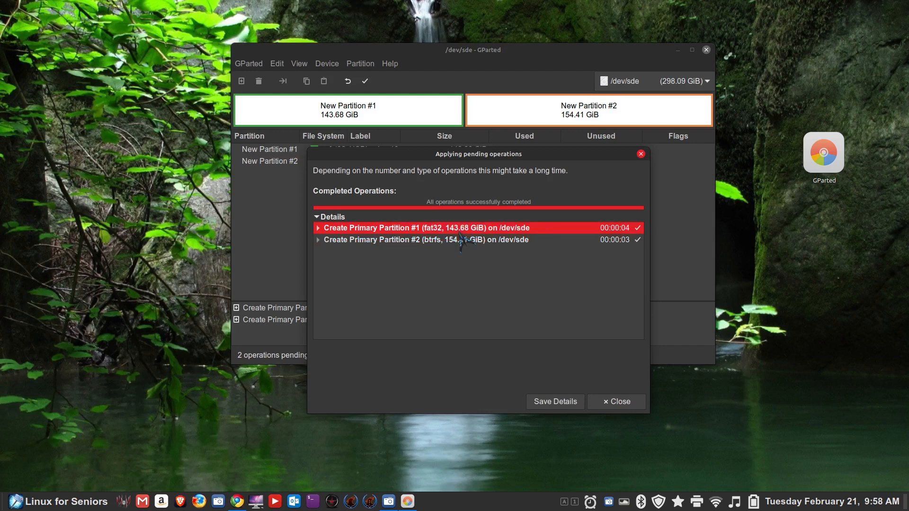
pyautogui.click(460, 242)
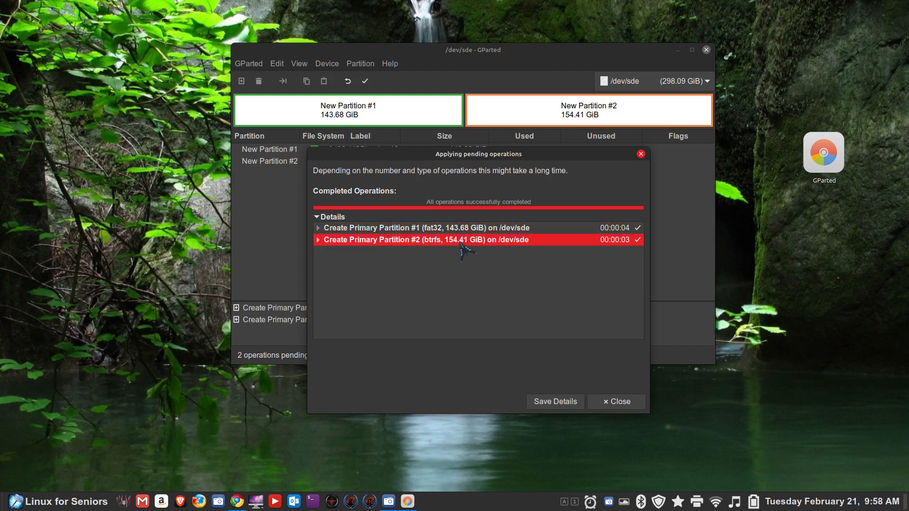
# Close the completed operations report, then delete the unlabelled btrfs partition /dev/sde2 and apply the deletion.
pyautogui.click(526, 232)
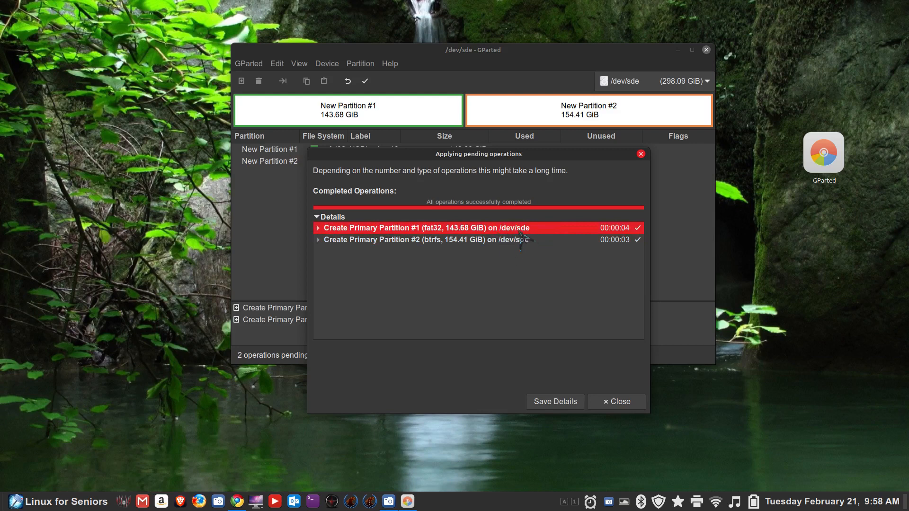
pyautogui.click(622, 403)
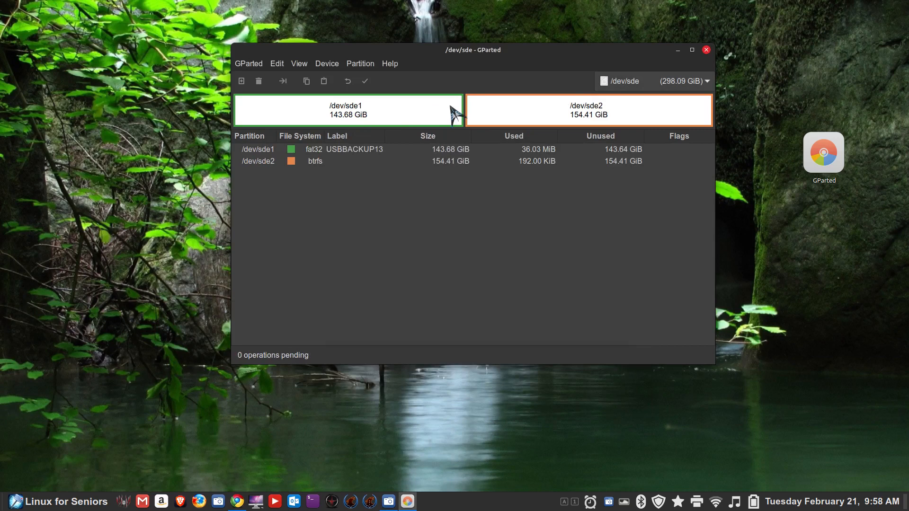
pyautogui.click(324, 162)
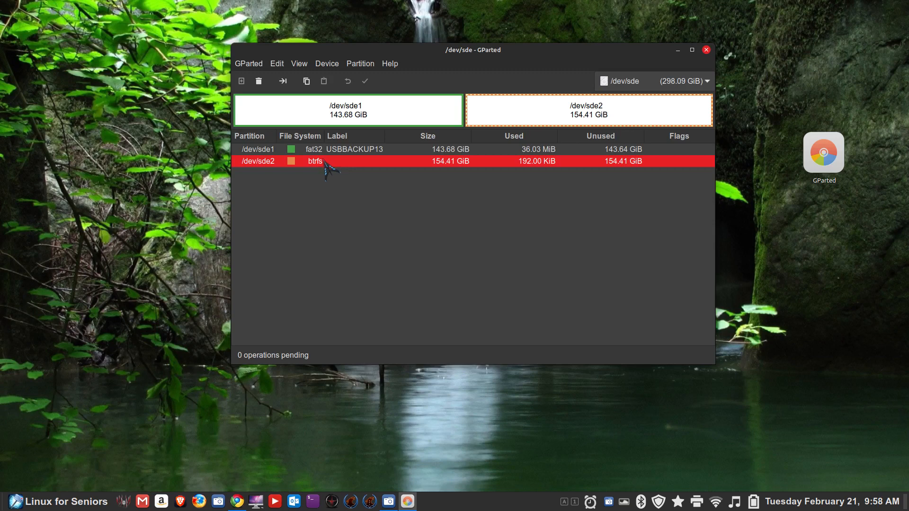
pyautogui.rightClick(330, 162)
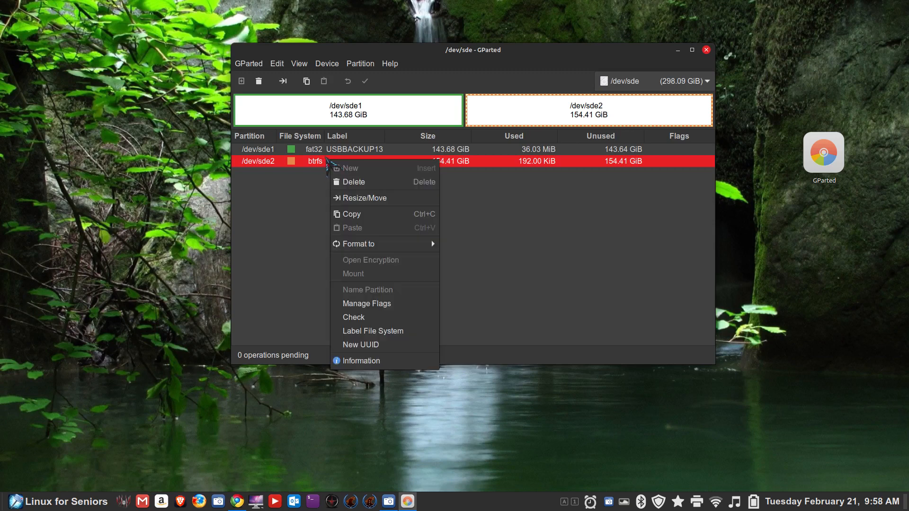
pyautogui.click(527, 205)
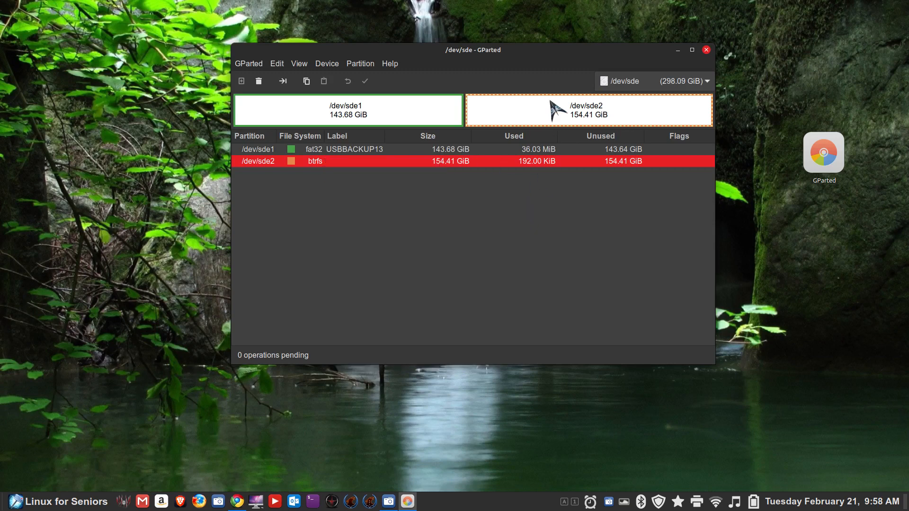
pyautogui.rightClick(552, 114)
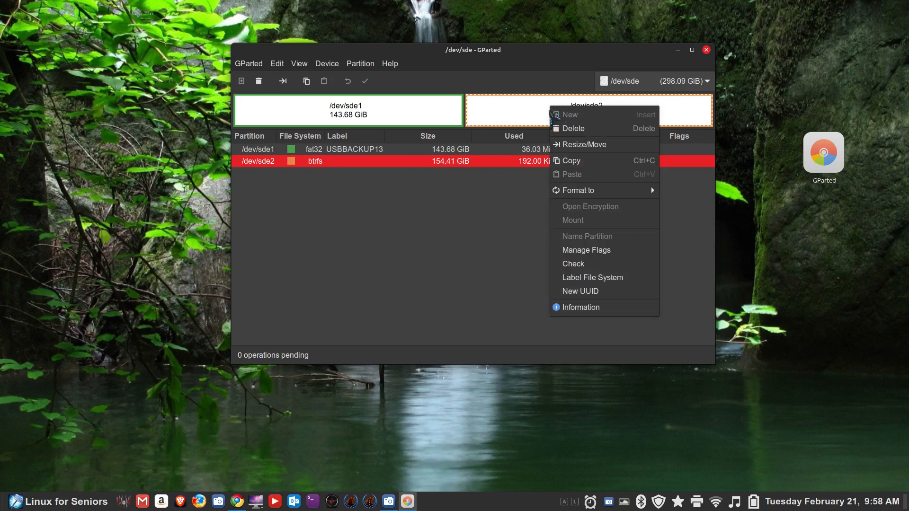
pyautogui.click(575, 128)
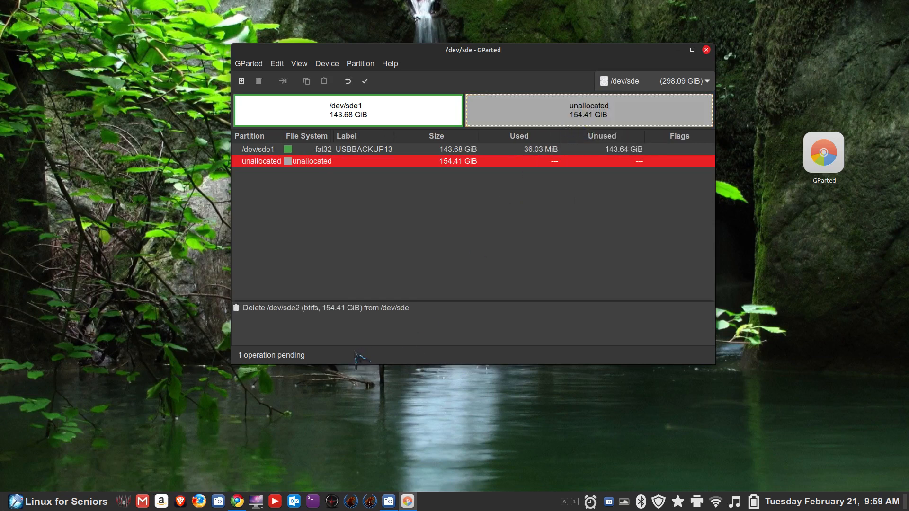
pyautogui.click(364, 82)
pyautogui.click(555, 248)
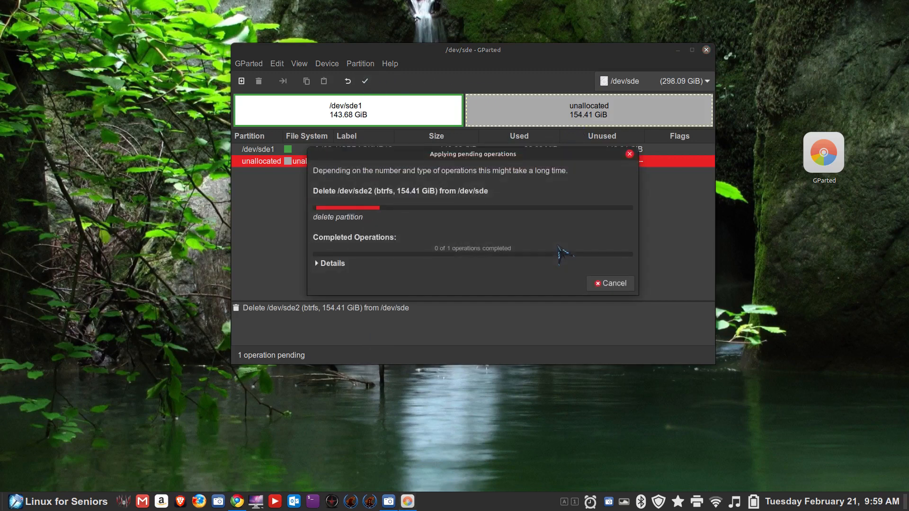
pyautogui.click(606, 282)
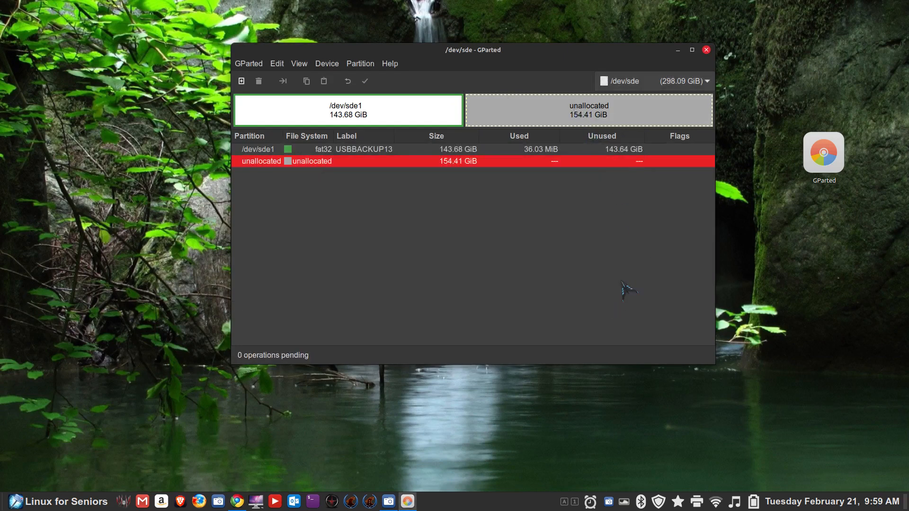
# Start a new primary partition in the unallocated space with the label USBbackup14 and the btrfs file system.
pyautogui.rightClick(563, 109)
pyautogui.click(587, 116)
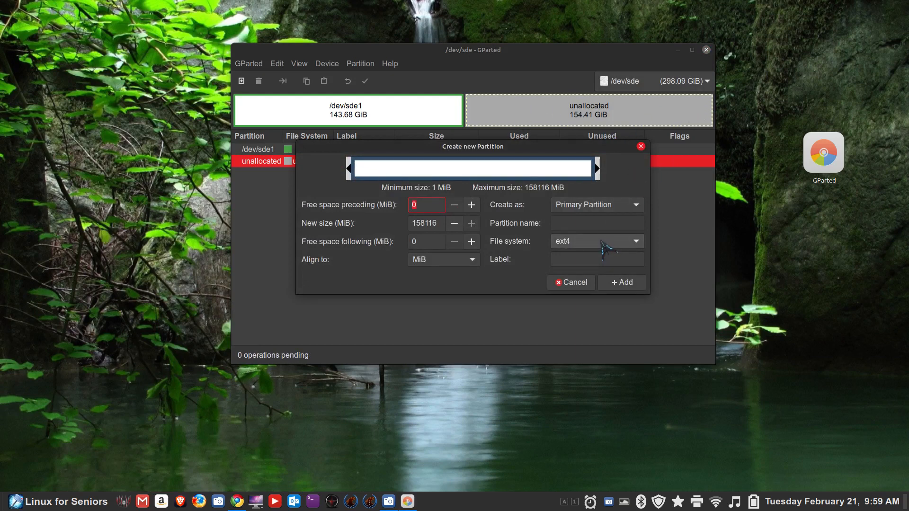
pyautogui.click(571, 260)
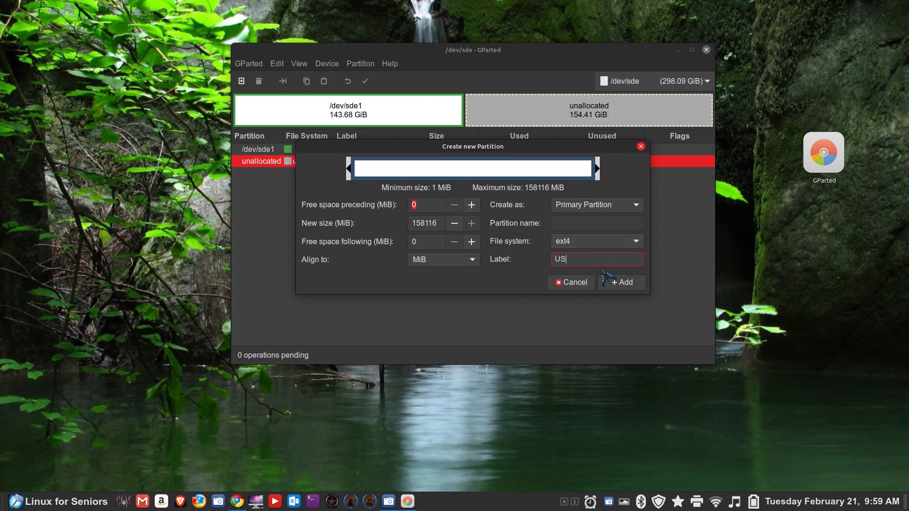
pyautogui.write('USBB')
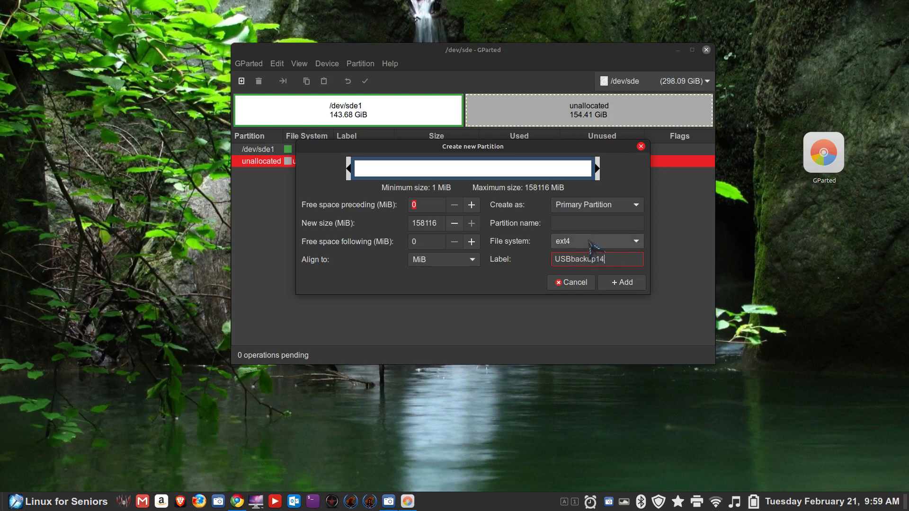
pyautogui.click(588, 240)
pyautogui.click(588, 241)
pyautogui.click(588, 240)
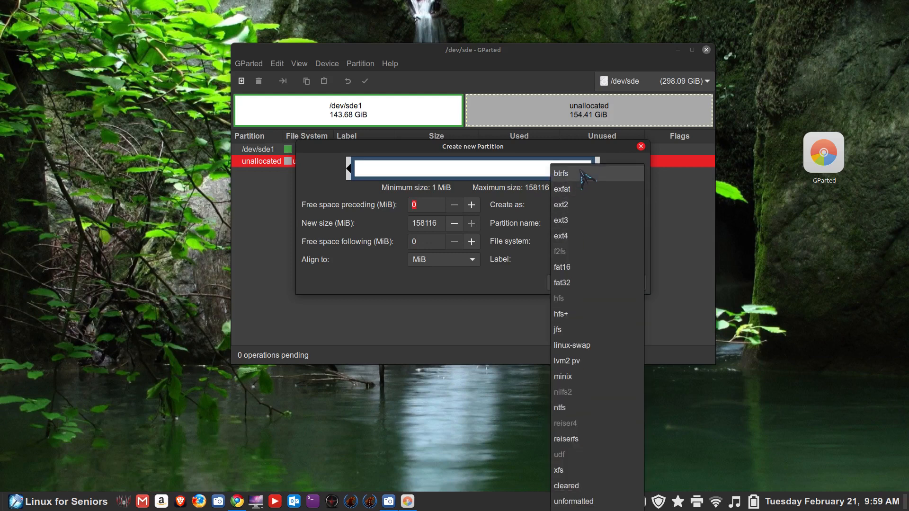
pyautogui.click(578, 170)
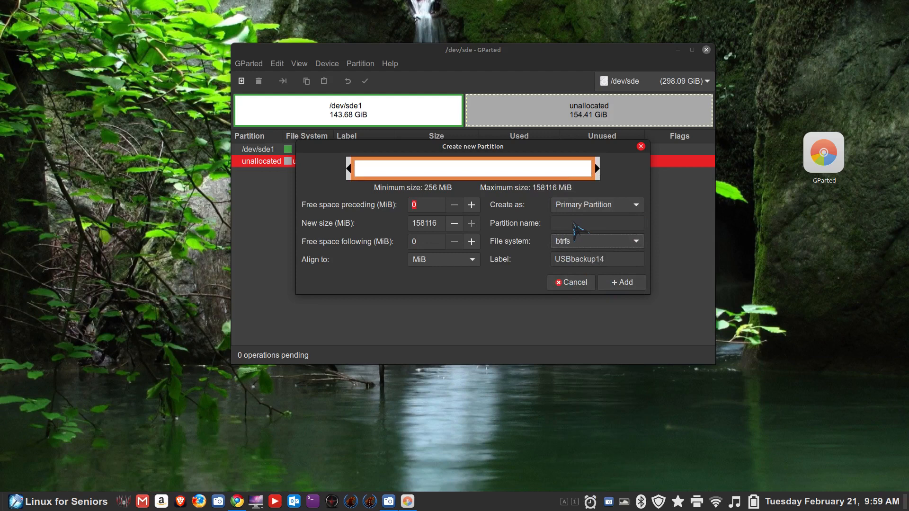
# Correct the new partition's label to USBBackup14 and add the partition to the pending operations.
pyautogui.moveTo(531, 148); pyautogui.dragTo(540, 183)
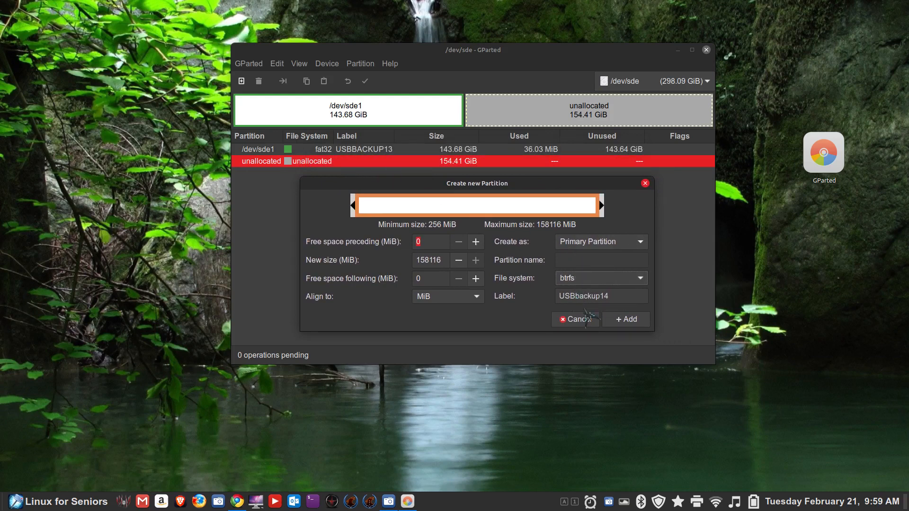
pyautogui.click(576, 295)
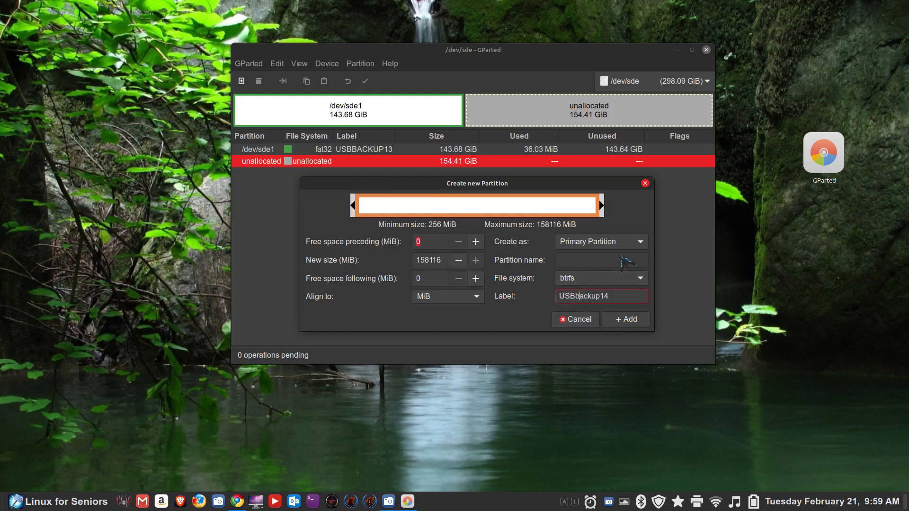
pyautogui.write('B')
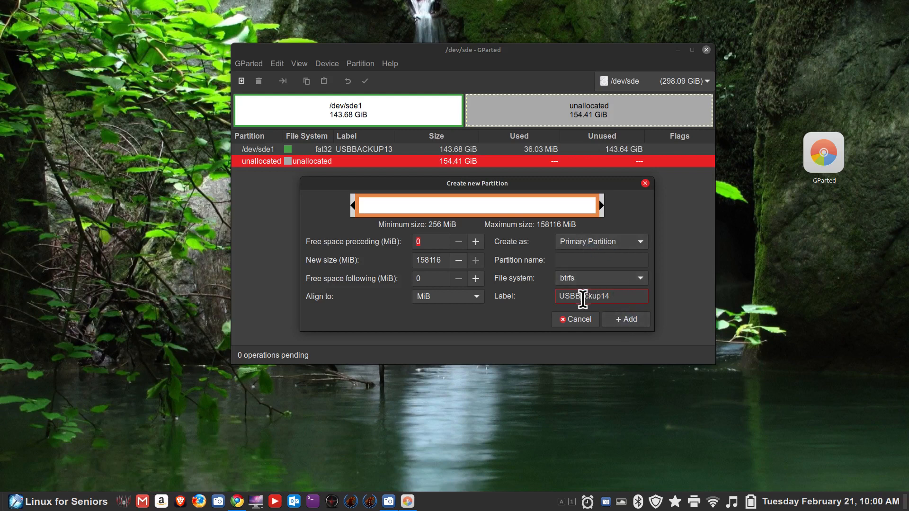
pyautogui.click(627, 319)
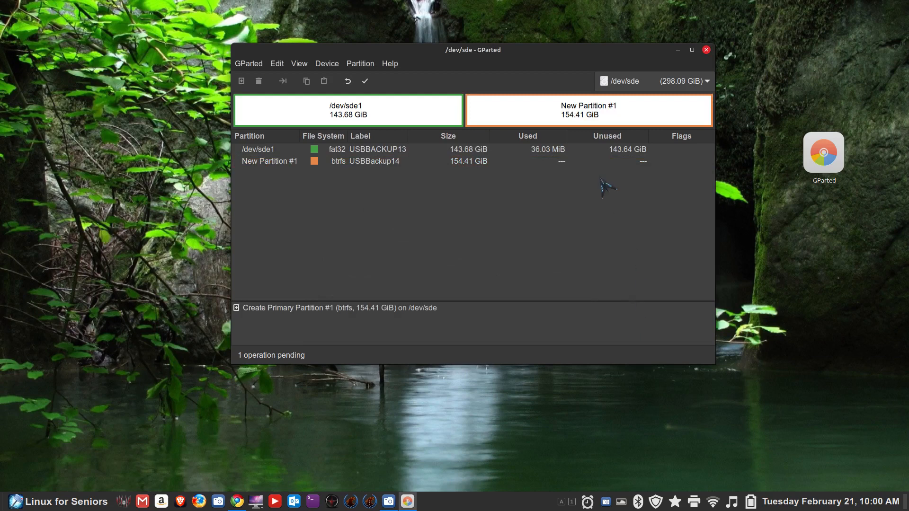
# Apply the pending btrfs partition creation to /dev/sde and close the partition editor.
pyautogui.click(366, 82)
pyautogui.click(550, 248)
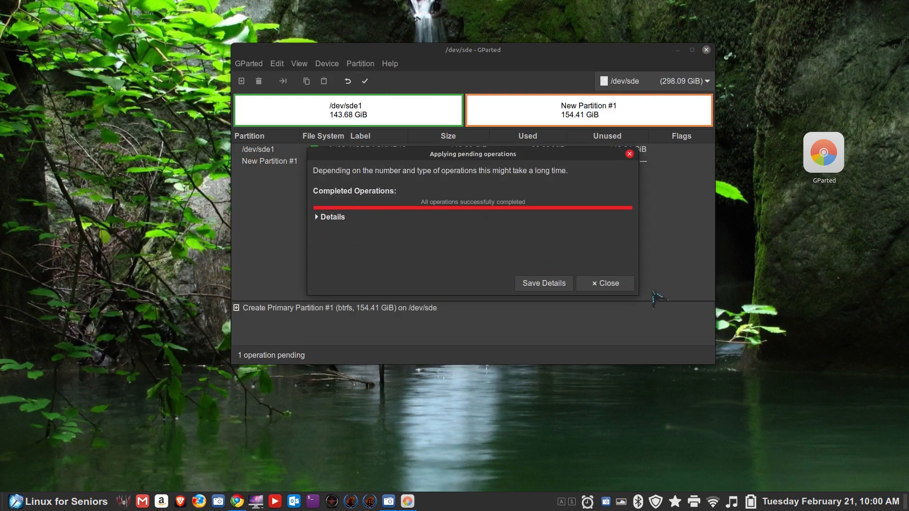
pyautogui.click(611, 283)
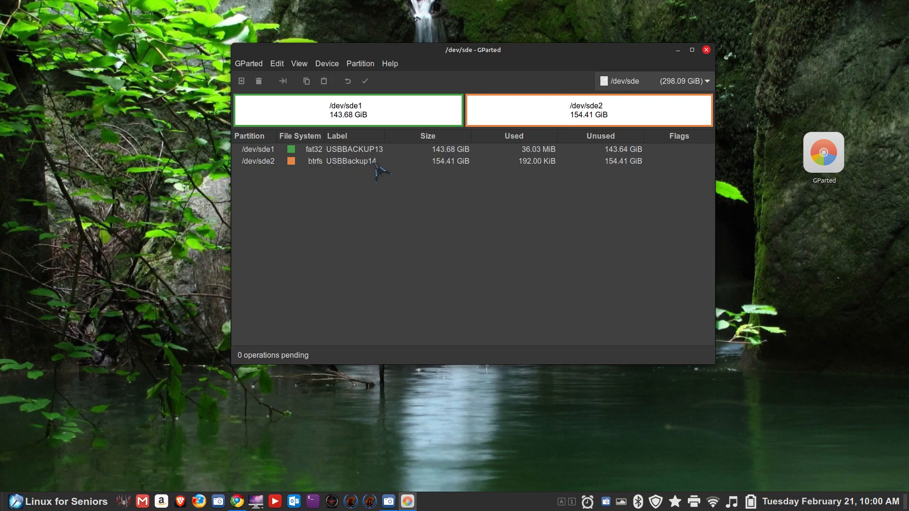
pyautogui.click(706, 50)
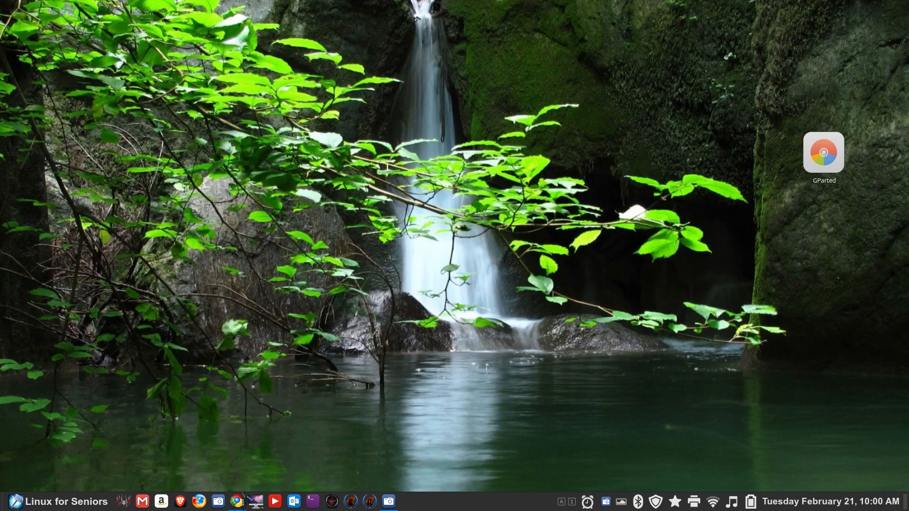
# Switch to the file manager and open the USBBACKUP13 and USBBackup14 volumes to check their contents.
pyautogui.click(255, 502)
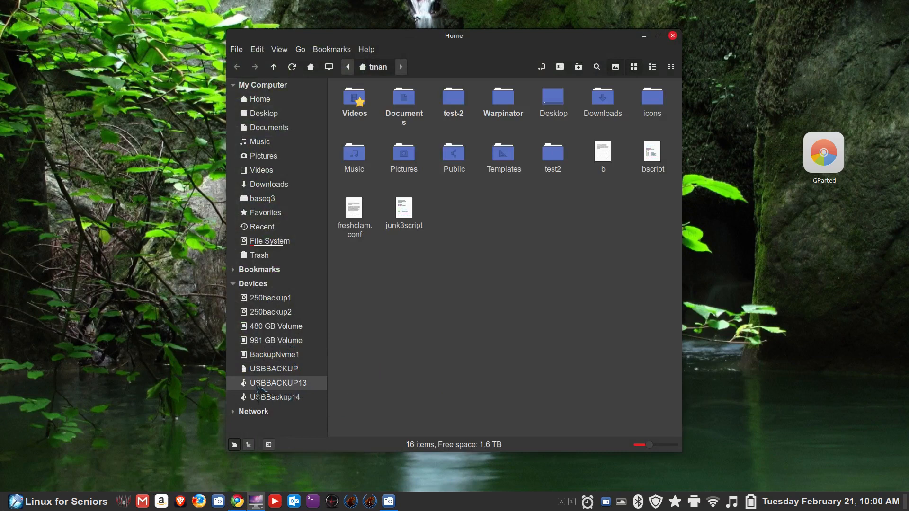
pyautogui.click(293, 385)
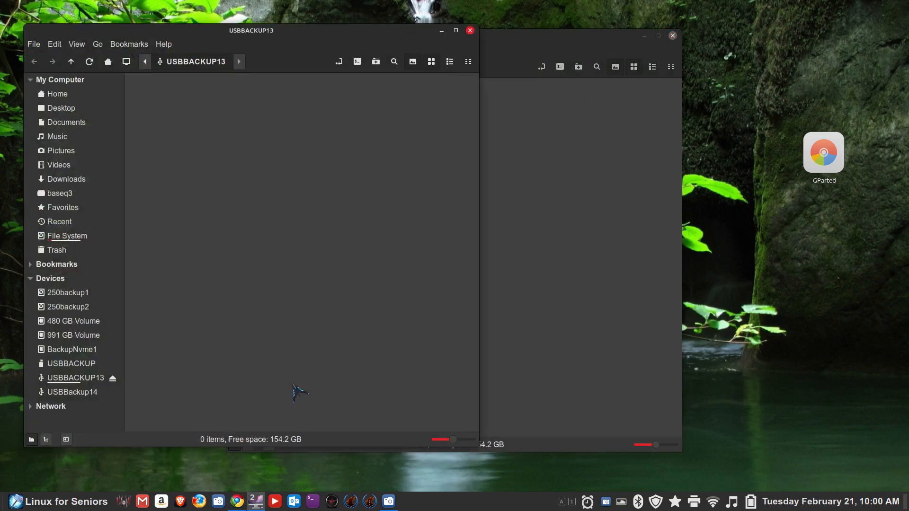
pyautogui.click(470, 30)
pyautogui.click(279, 398)
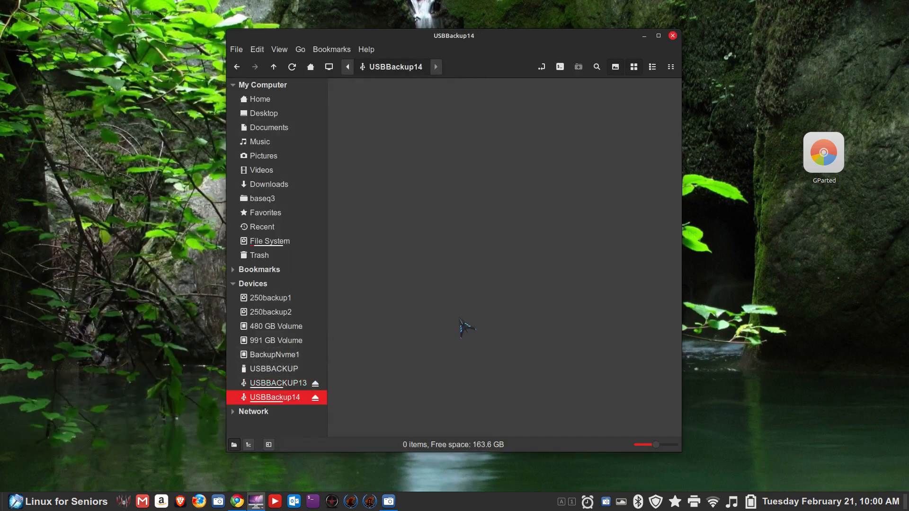
pyautogui.click(298, 383)
pyautogui.click(297, 399)
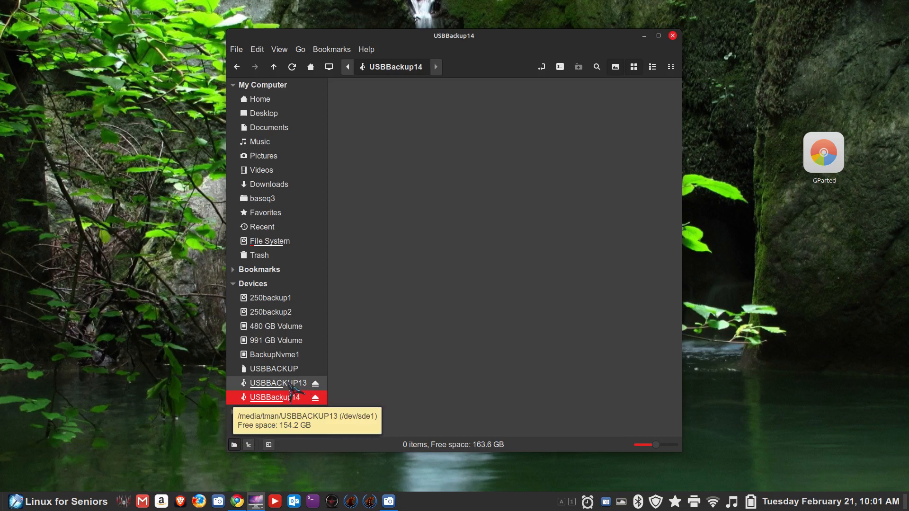
# Check the capacity and file system type in the properties of USBBACKUP13 and USBBackup14, and close the file manager.
pyautogui.rightClick(289, 384)
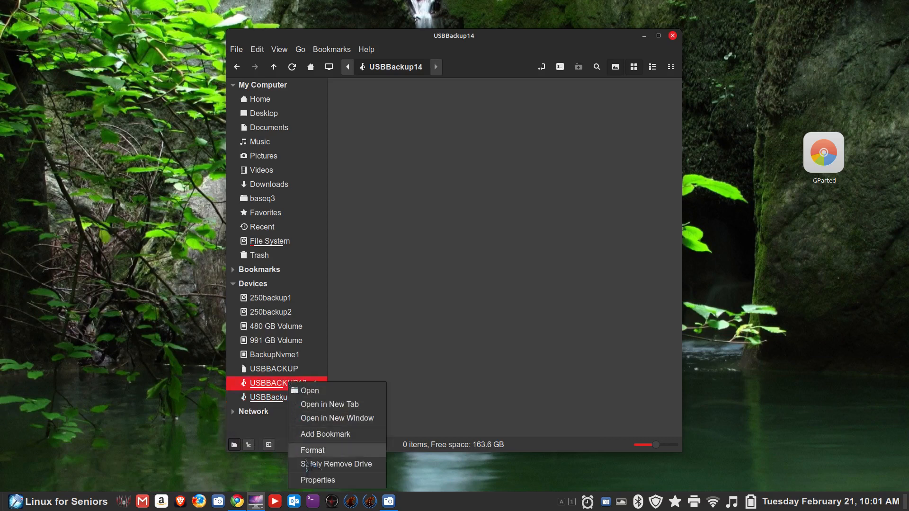
pyautogui.click(317, 480)
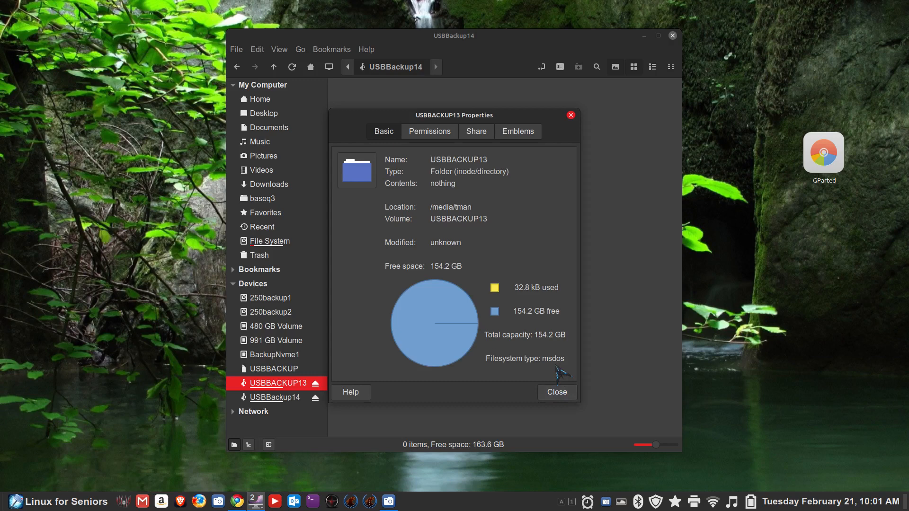
pyautogui.click(562, 394)
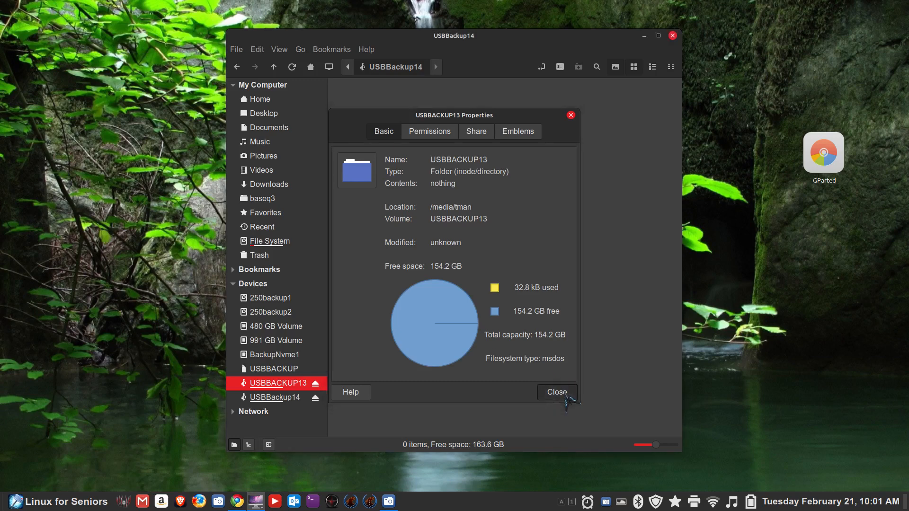
pyautogui.rightClick(276, 399)
pyautogui.click(303, 495)
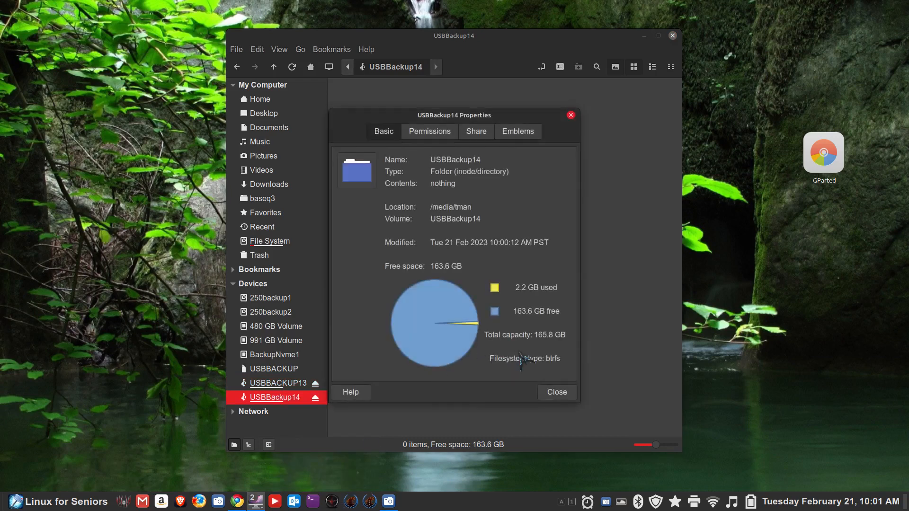
pyautogui.click(554, 391)
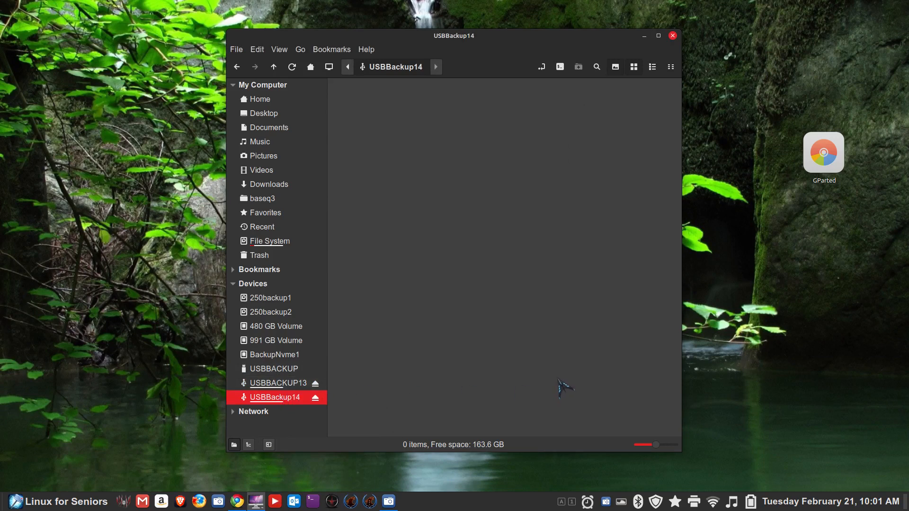
pyautogui.click(301, 382)
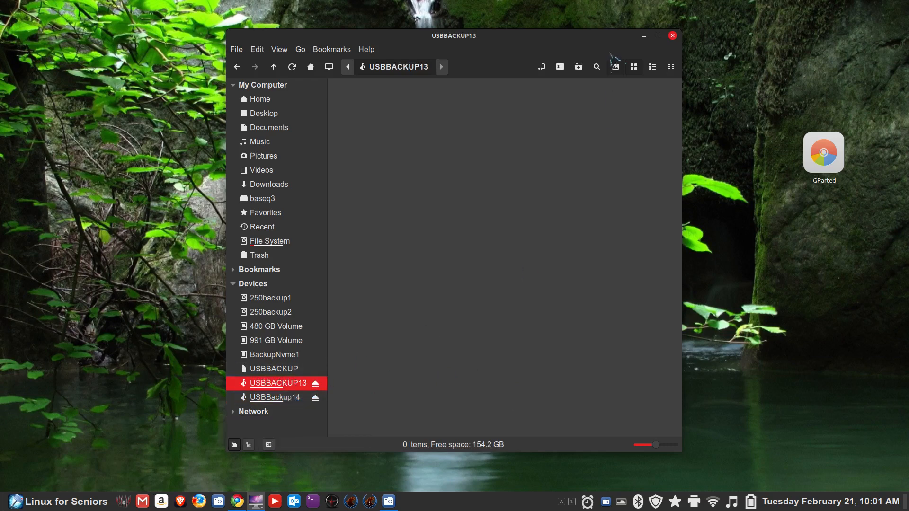
pyautogui.click(672, 36)
# Launch GParted, authenticating with the account password, and view the partitions on /dev/sdd and /dev/sde.
pyautogui.doubleClick(824, 152)
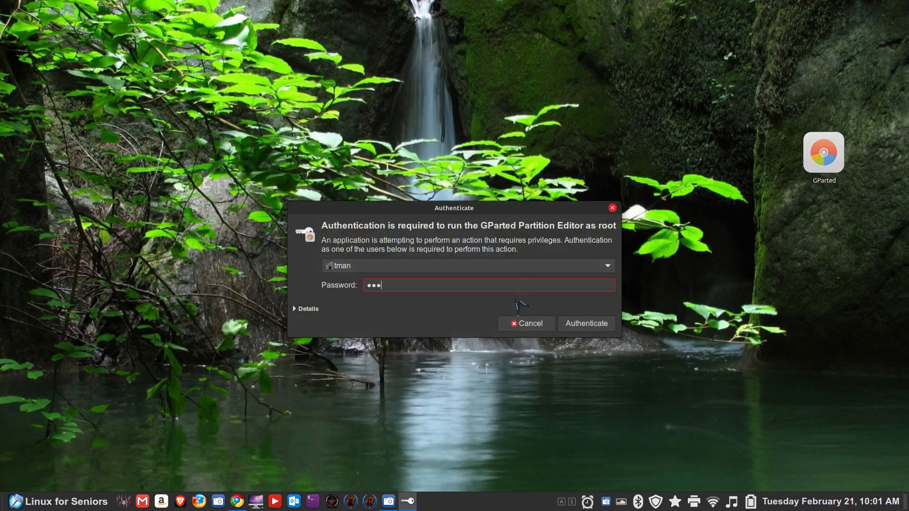
pyautogui.press('Return')
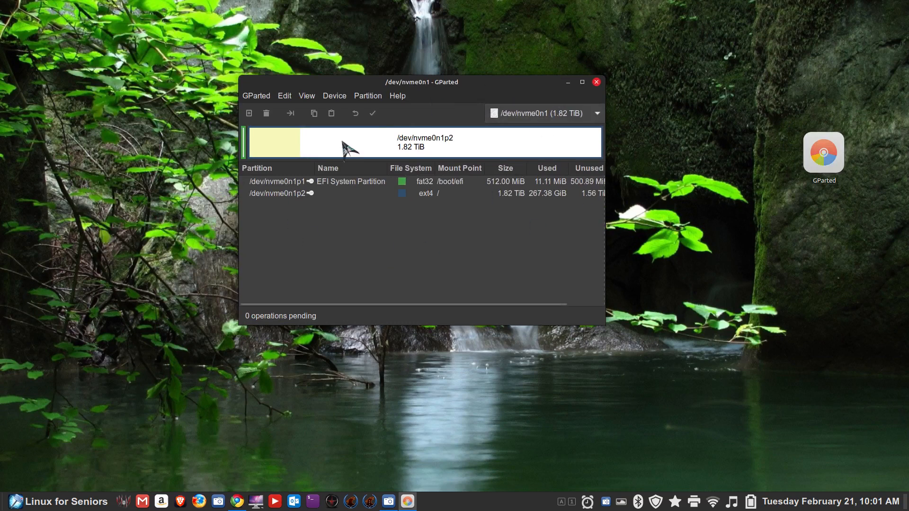
pyautogui.click(587, 116)
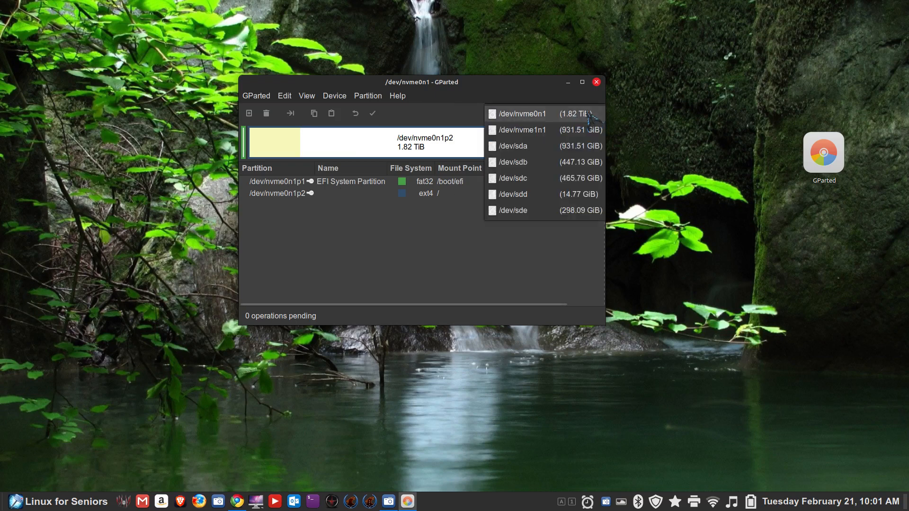
pyautogui.click(528, 87)
pyautogui.click(569, 120)
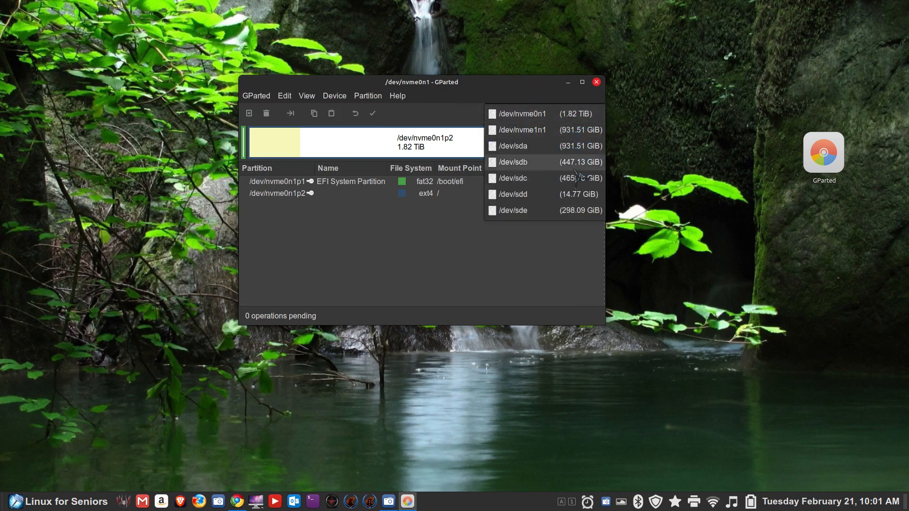
pyautogui.click(570, 198)
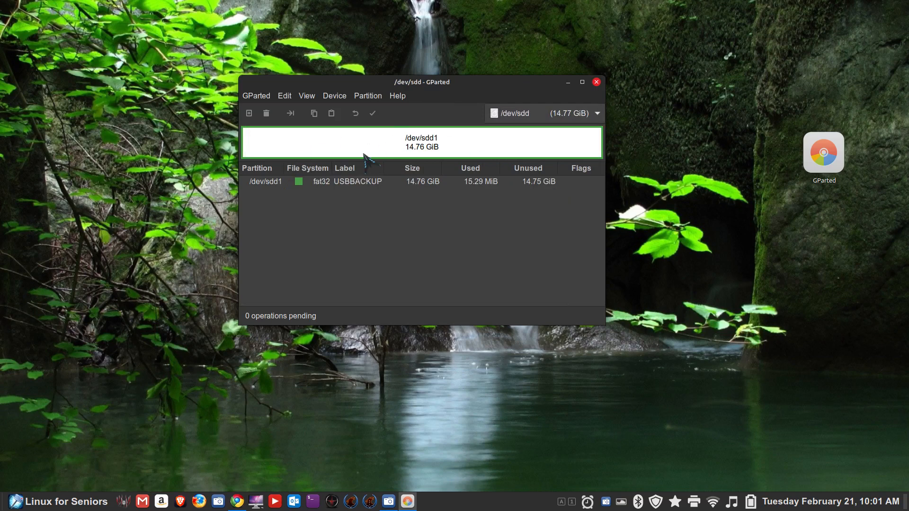
pyautogui.click(595, 115)
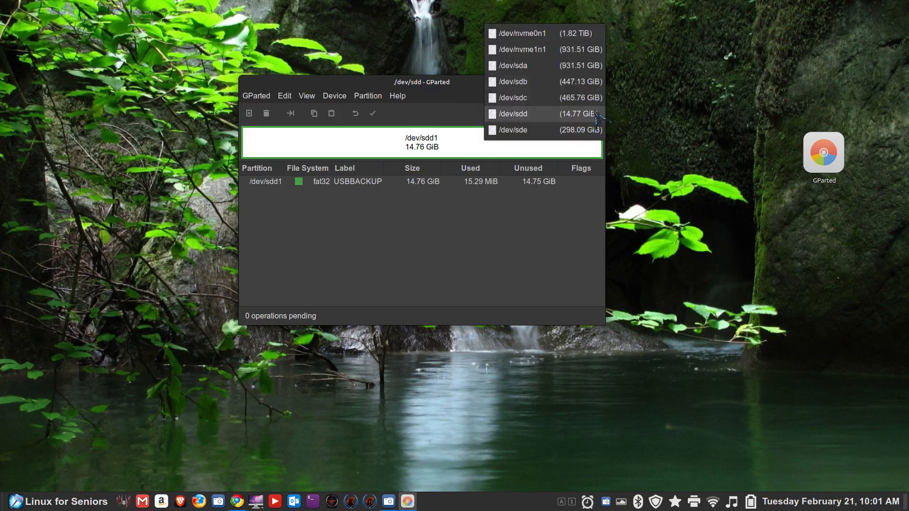
pyautogui.click(590, 139)
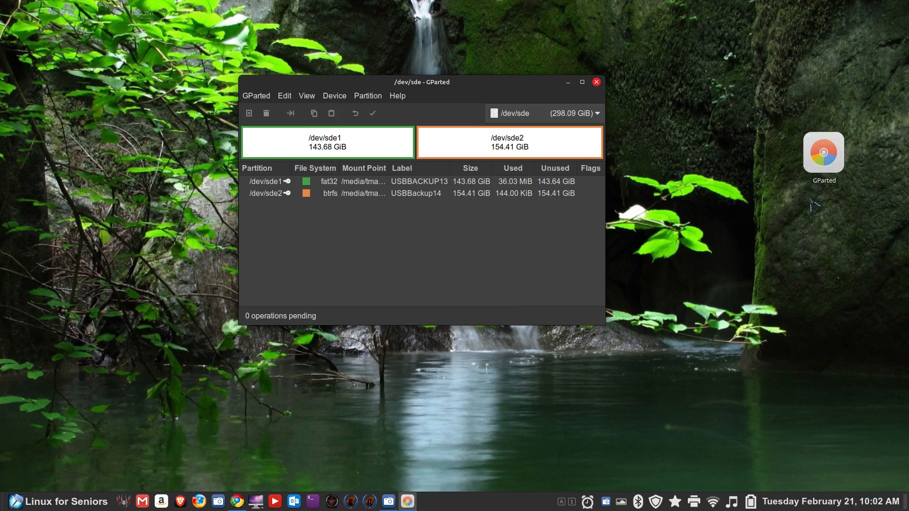
# Switch to /dev/sdc and compare the file systems, labels and usage of its 250backup1 and 250backup2 partitions.
pyautogui.click(580, 116)
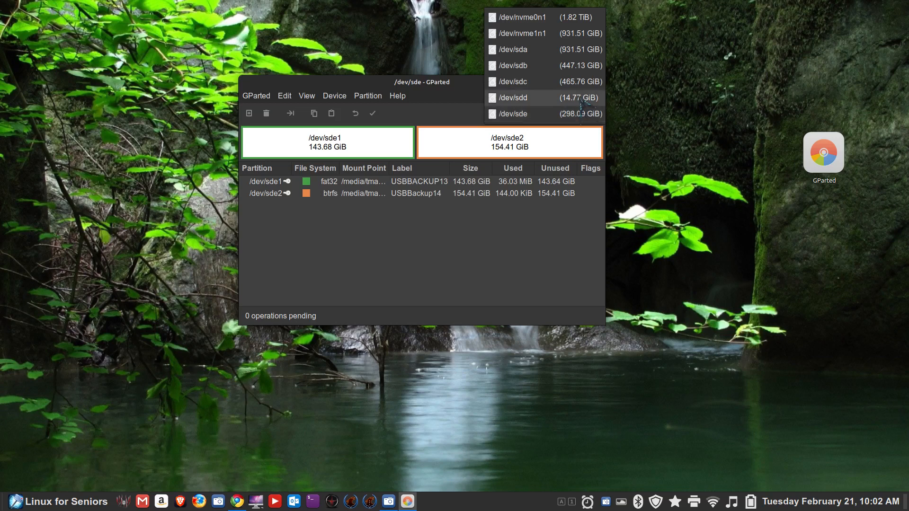
pyautogui.click(583, 85)
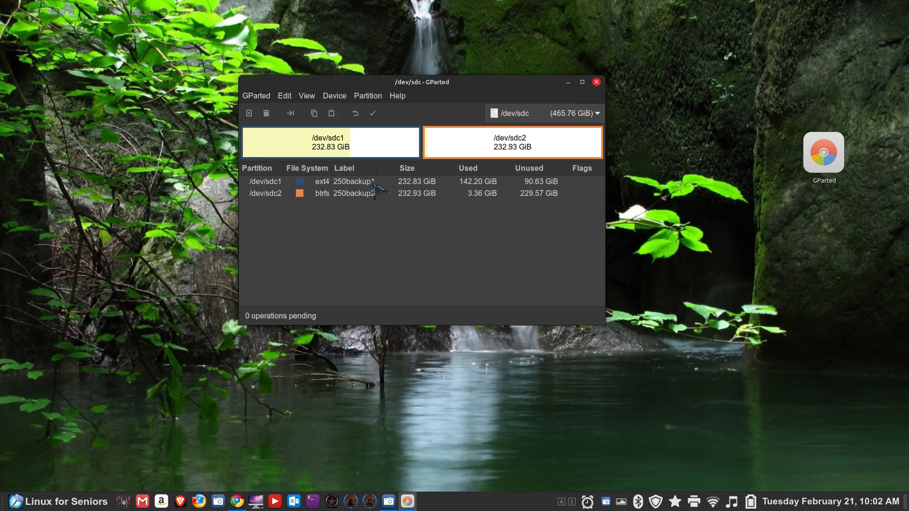
pyautogui.click(322, 185)
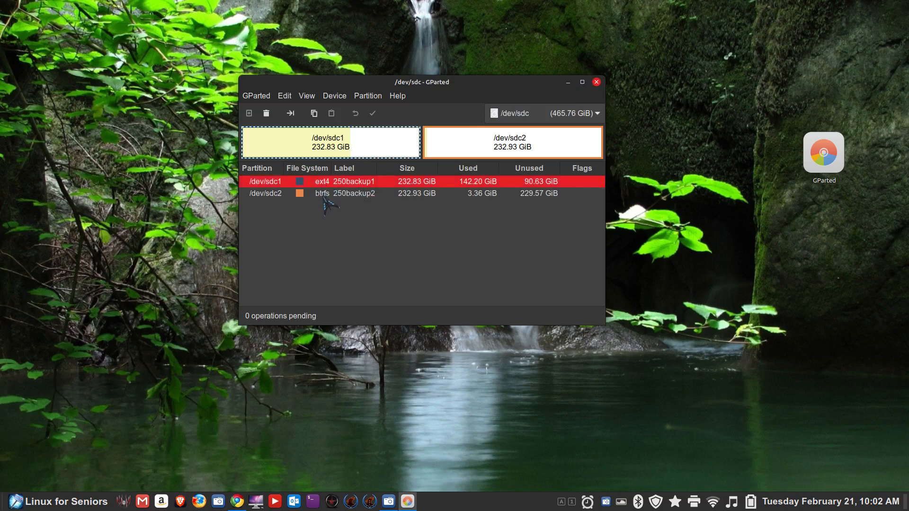
pyautogui.click(323, 197)
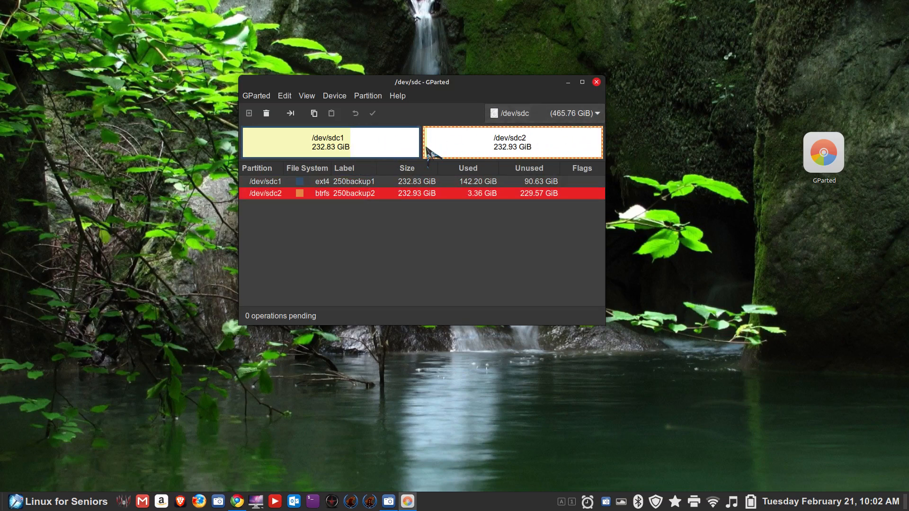
pyautogui.click(400, 151)
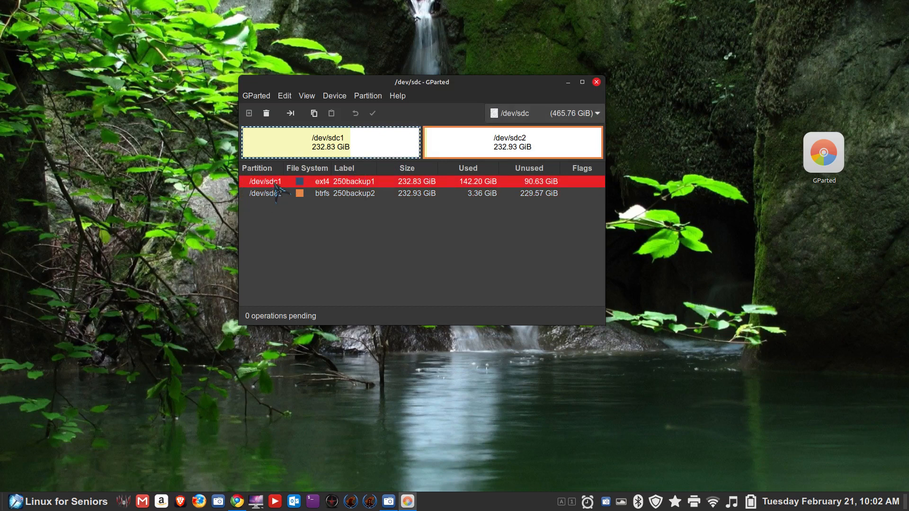
pyautogui.click(374, 194)
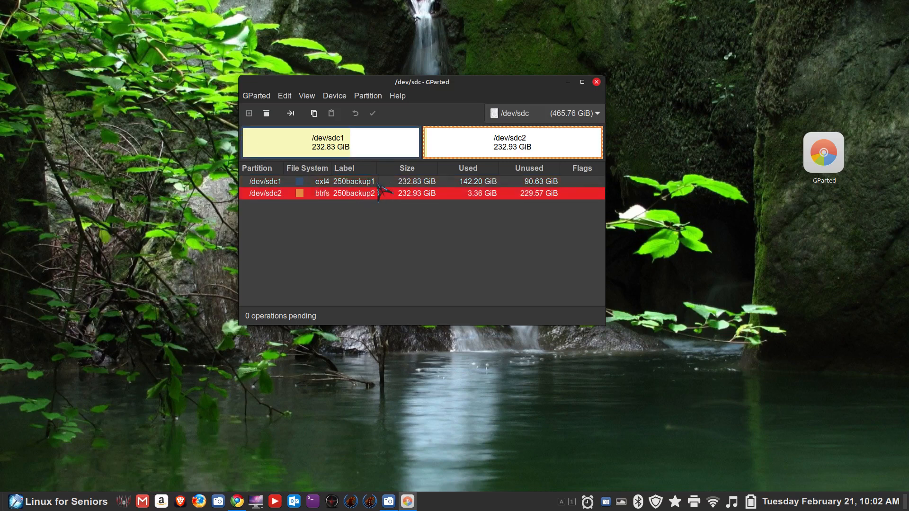
pyautogui.click(377, 182)
pyautogui.click(372, 194)
pyautogui.click(372, 182)
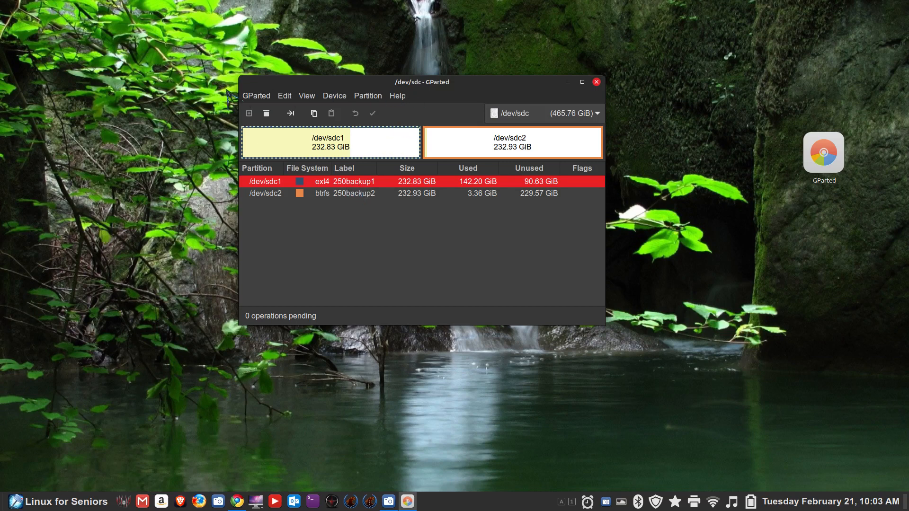
# View the partition editor's version information and close the About dialog.
pyautogui.click(335, 96)
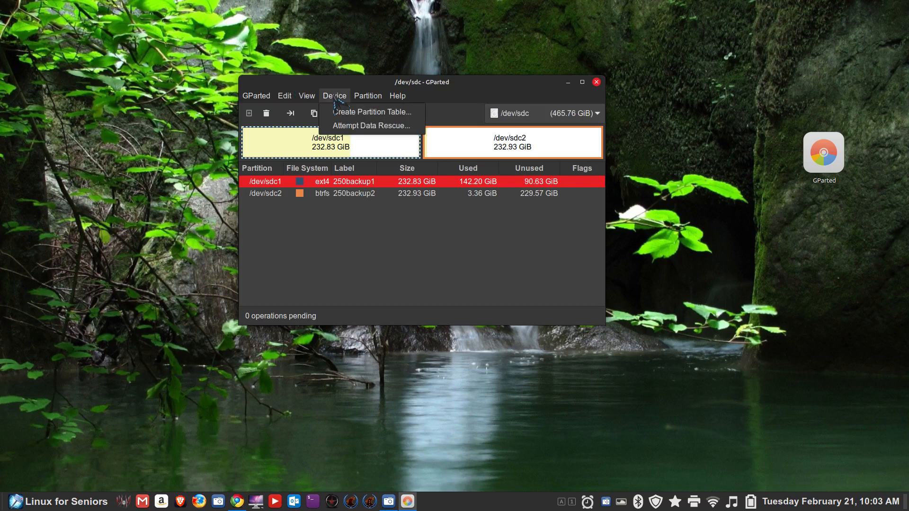
pyautogui.moveTo(362, 97)
pyautogui.moveTo(398, 96)
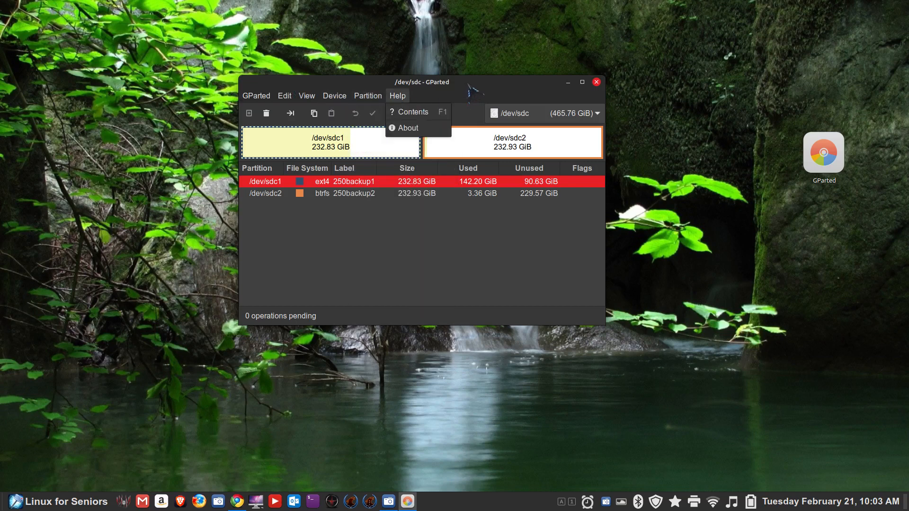
pyautogui.click(416, 128)
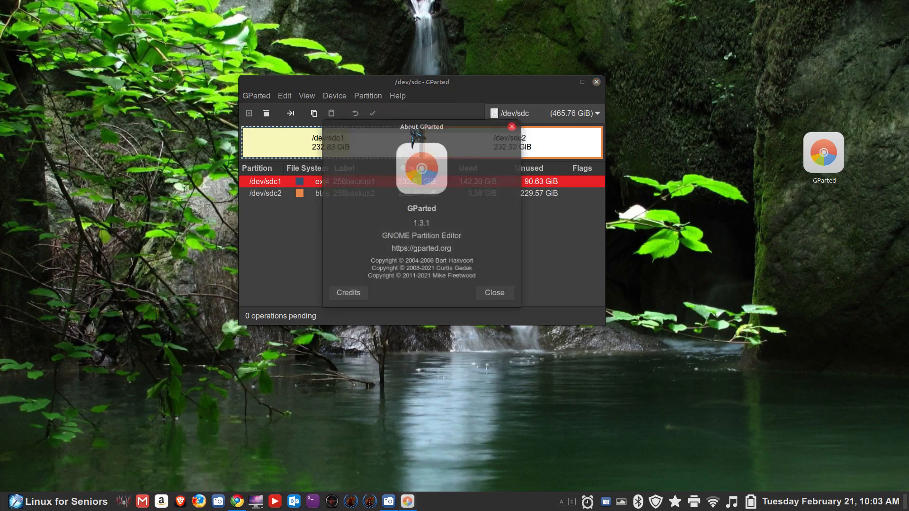
pyautogui.click(514, 126)
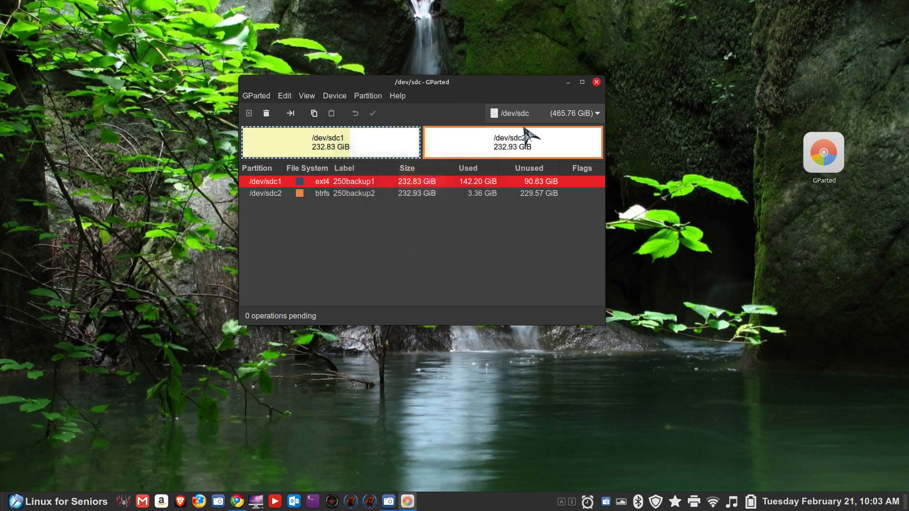
# Display the /dev/sdd drive and open USB Stick Formatter beside the GParted window.
pyautogui.click(596, 116)
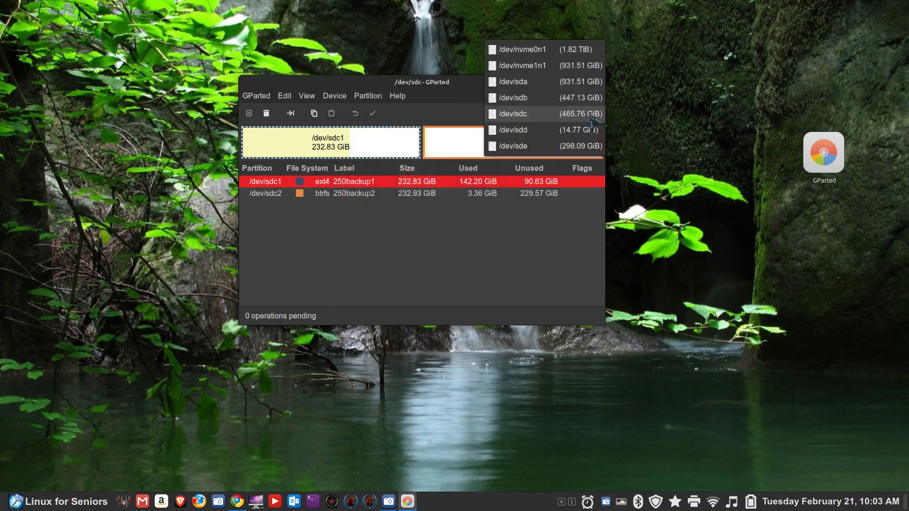
pyautogui.click(591, 130)
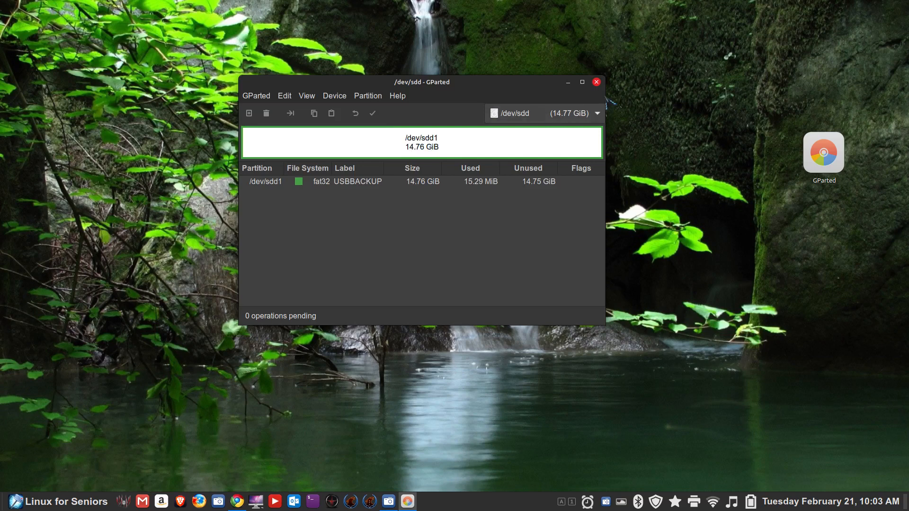
pyautogui.click(87, 503)
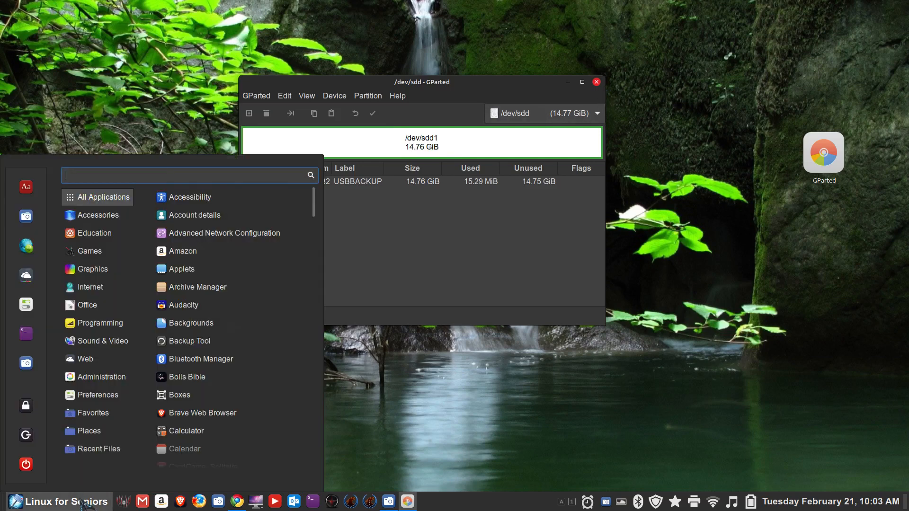
pyautogui.write('usb')
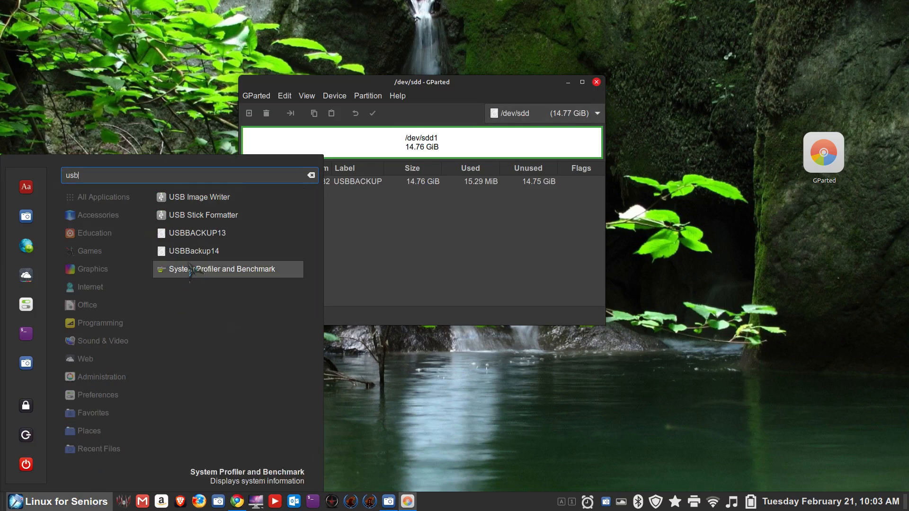
pyautogui.click(222, 215)
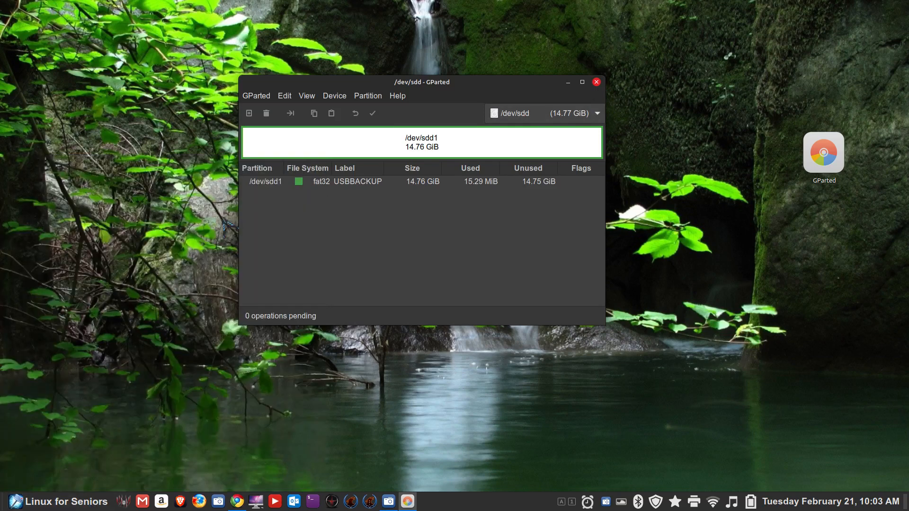
pyautogui.moveTo(480, 208); pyautogui.dragTo(687, 273)
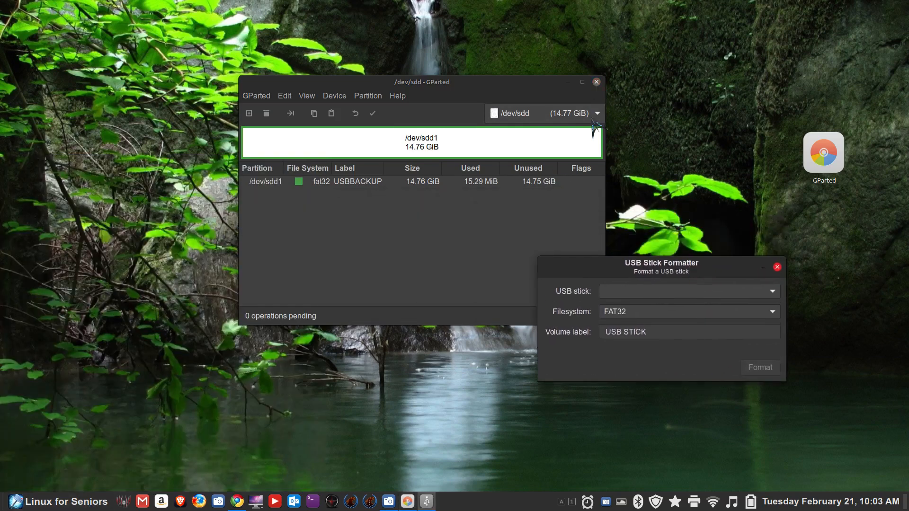
pyautogui.moveTo(522, 86); pyautogui.dragTo(413, 67)
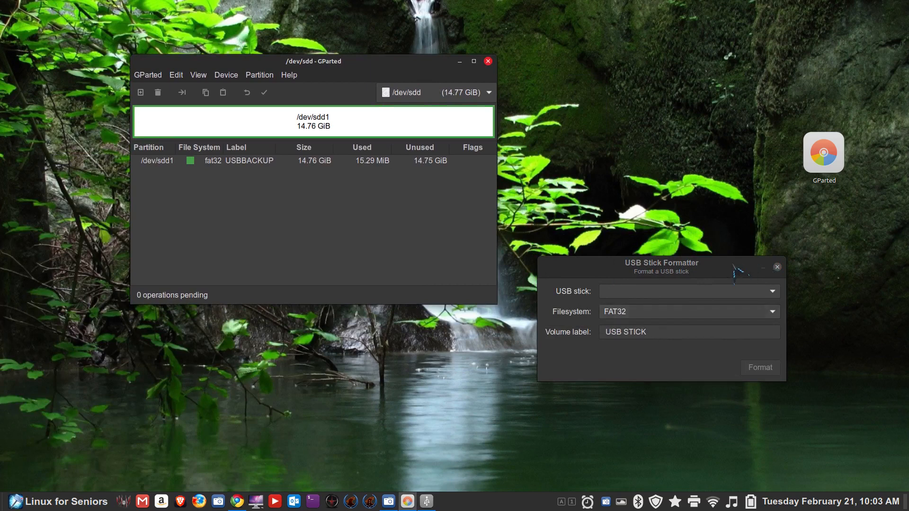
pyautogui.moveTo(733, 266); pyautogui.dragTo(722, 149)
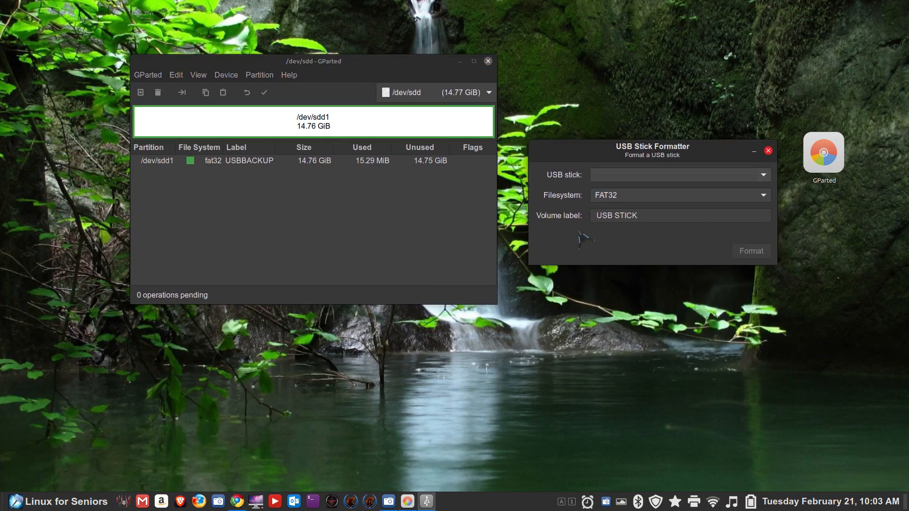
# Format the 16GB PNY USB 3.0 FD (/dev/sdd) as FAT32 with label USB STICK, authenticate with the account password, and close the formatter.
pyautogui.click(679, 176)
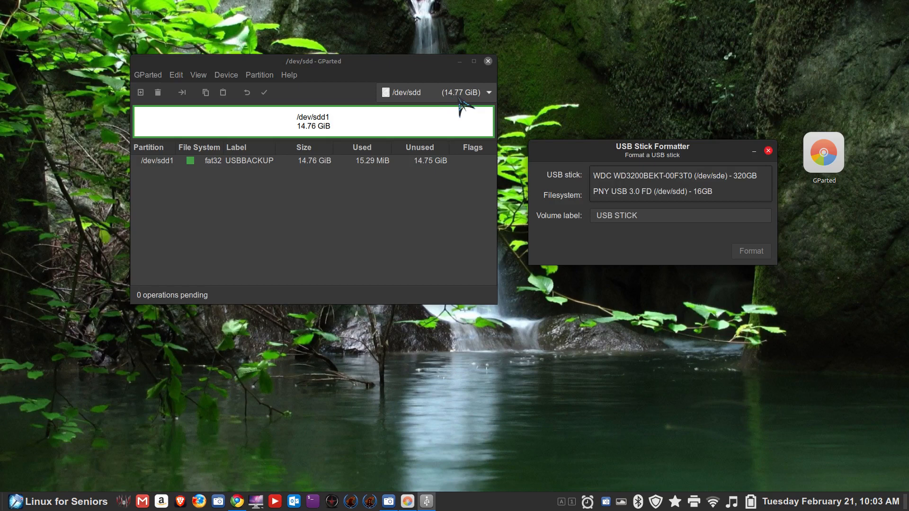
pyautogui.click(660, 192)
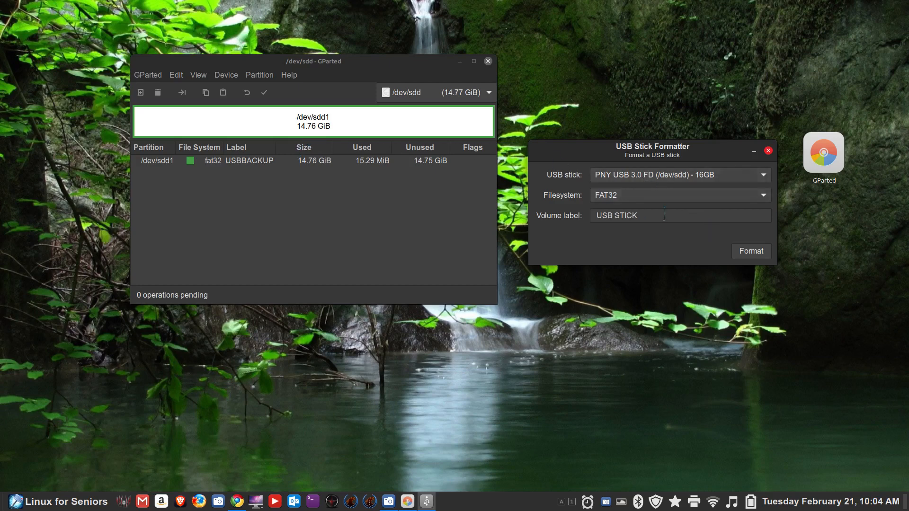
pyautogui.moveTo(624, 195)
pyautogui.click(750, 252)
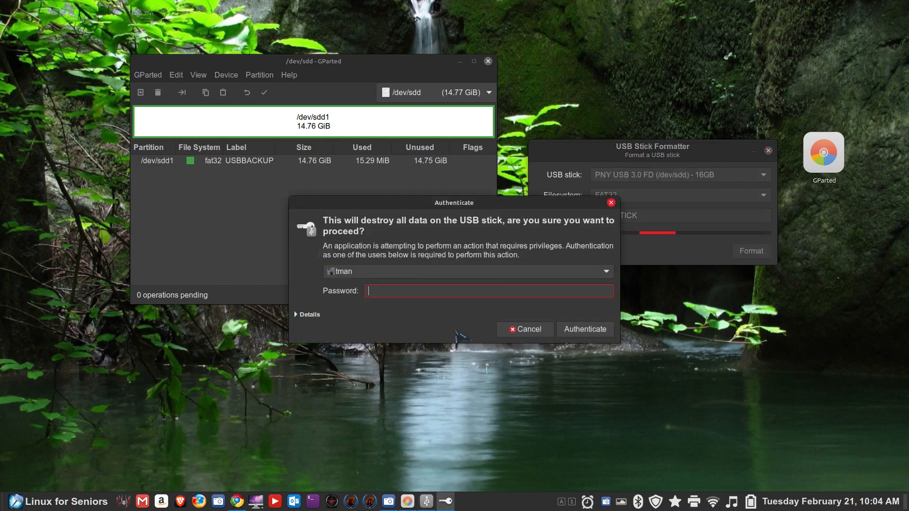
pyautogui.write('*****')
pyautogui.press('Return')
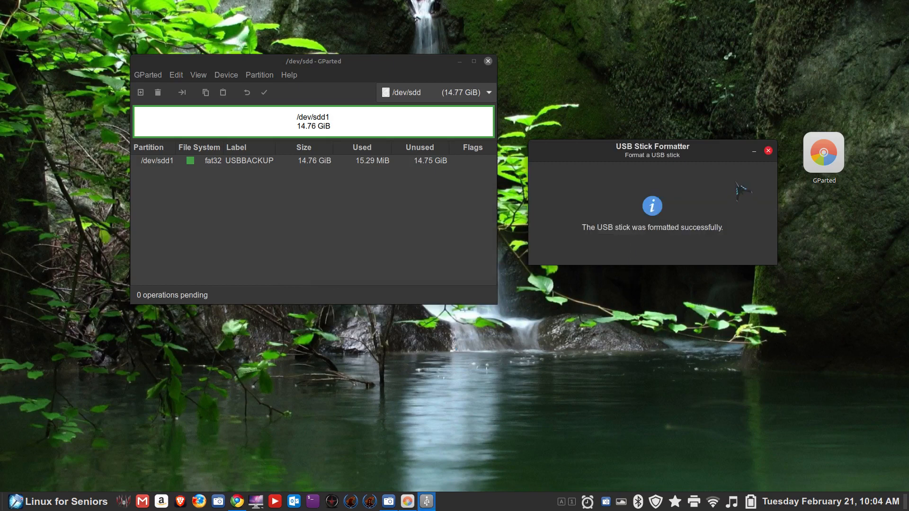
pyautogui.click(768, 150)
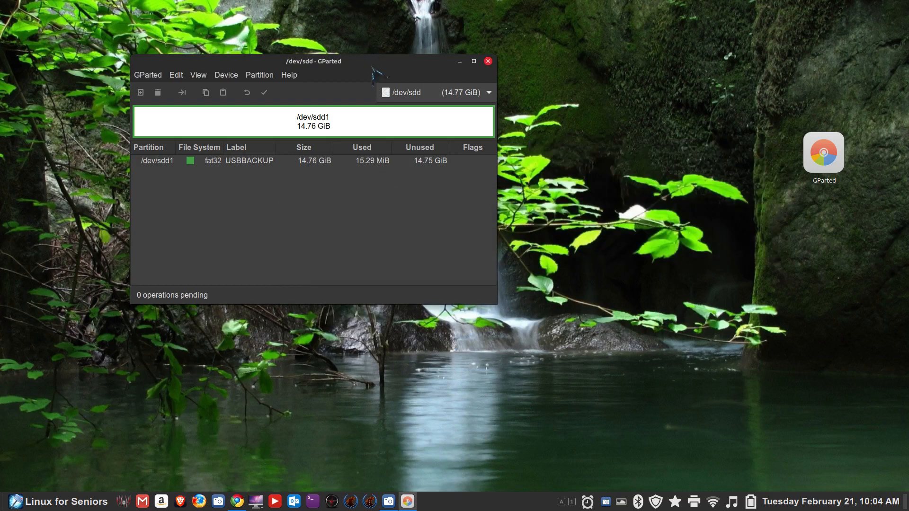
# Refresh the devices in GParted and check the reformatted USB stick on /dev/sdd.
pyautogui.moveTo(366, 67); pyautogui.dragTo(423, 63)
pyautogui.click(206, 72)
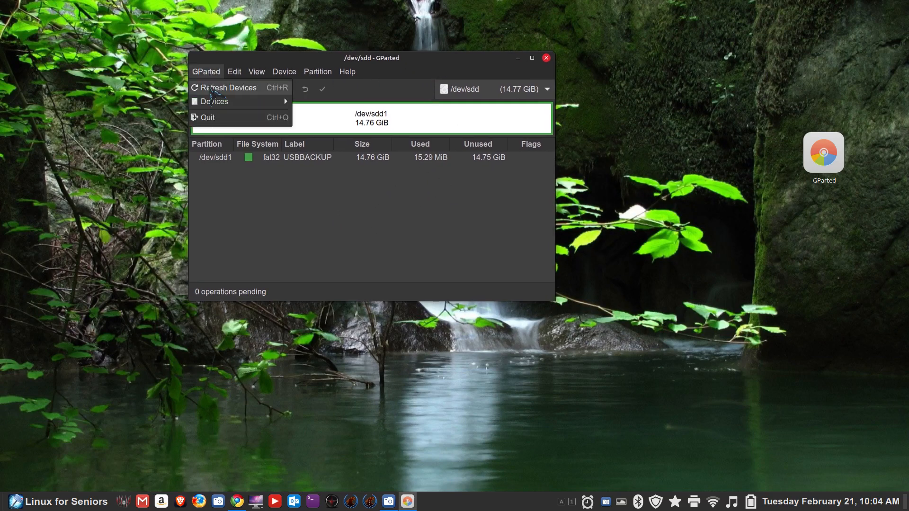
pyautogui.click(211, 89)
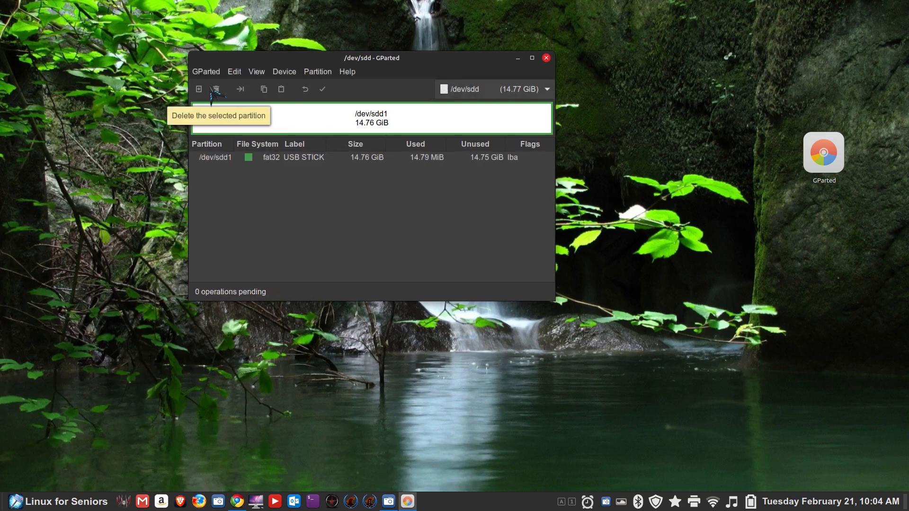
pyautogui.click(532, 94)
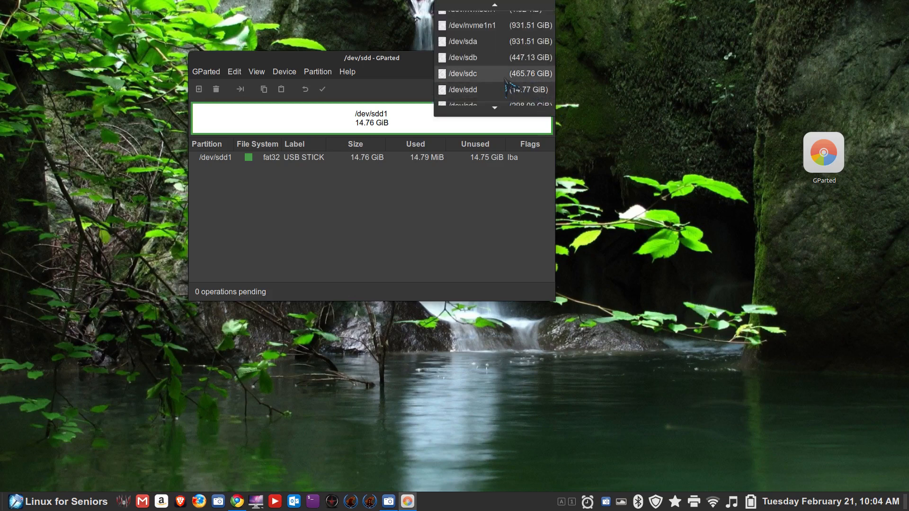
pyautogui.click(530, 76)
pyautogui.click(532, 95)
pyautogui.click(537, 104)
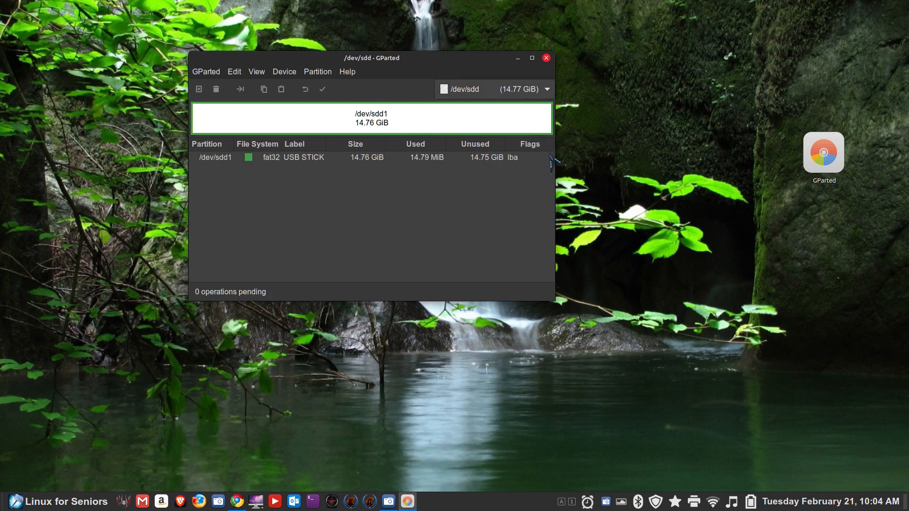
# Open USB Stick Formatter from a search for "usb" and place its window beside GParted.
pyautogui.click(301, 157)
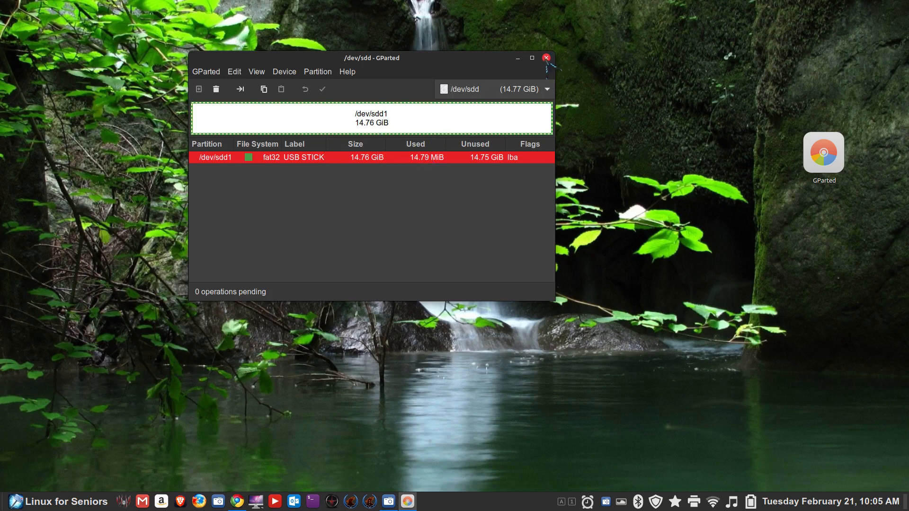
pyautogui.click(94, 501)
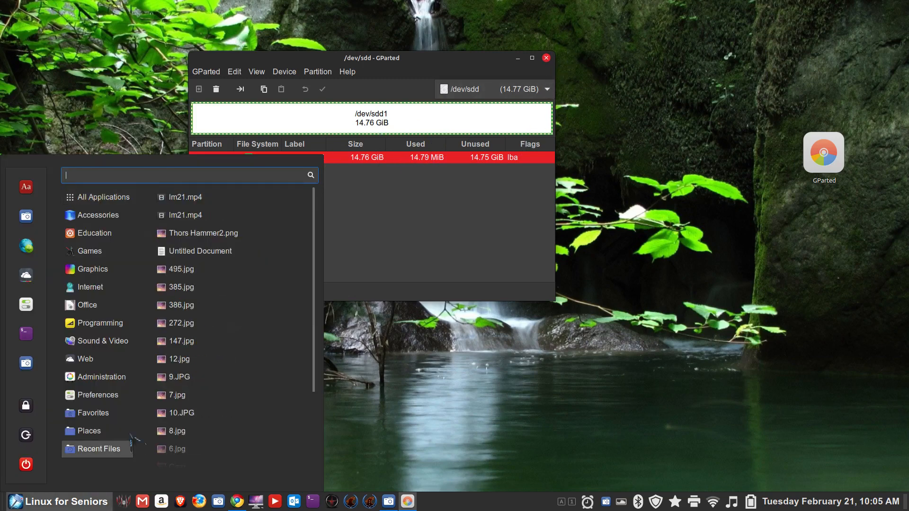
pyautogui.moveTo(114, 294)
pyautogui.write('usb')
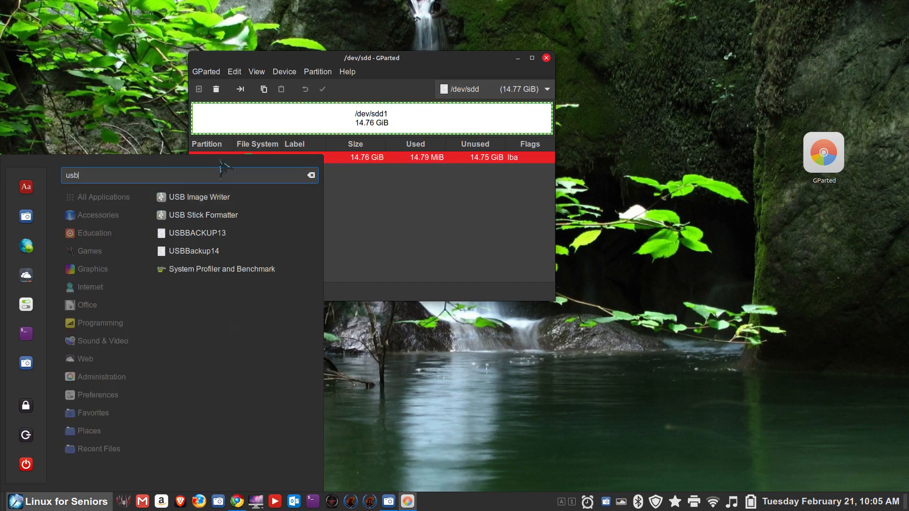
pyautogui.click(230, 216)
pyautogui.moveTo(503, 204); pyautogui.dragTo(750, 118)
# Format the 16GB PNY USB 3.0 FD (/dev/sdd) as FAT32 with label TEST1, authenticate with the account password, and close the formatter.
pyautogui.click(683, 142)
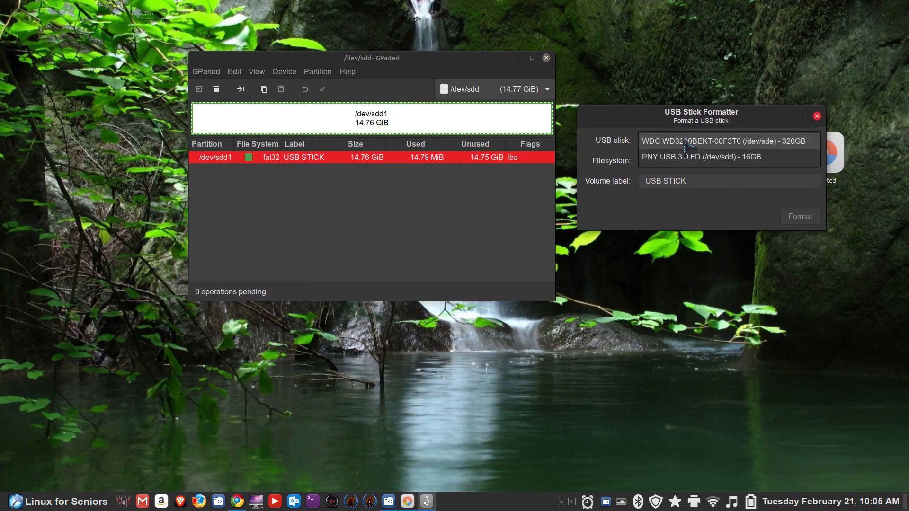
pyautogui.click(712, 160)
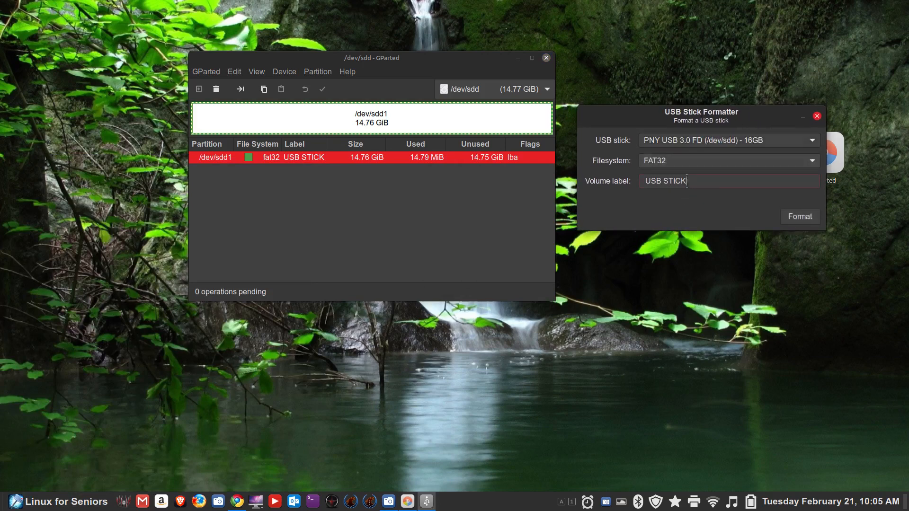
pyautogui.moveTo(686, 181); pyautogui.dragTo(642, 189)
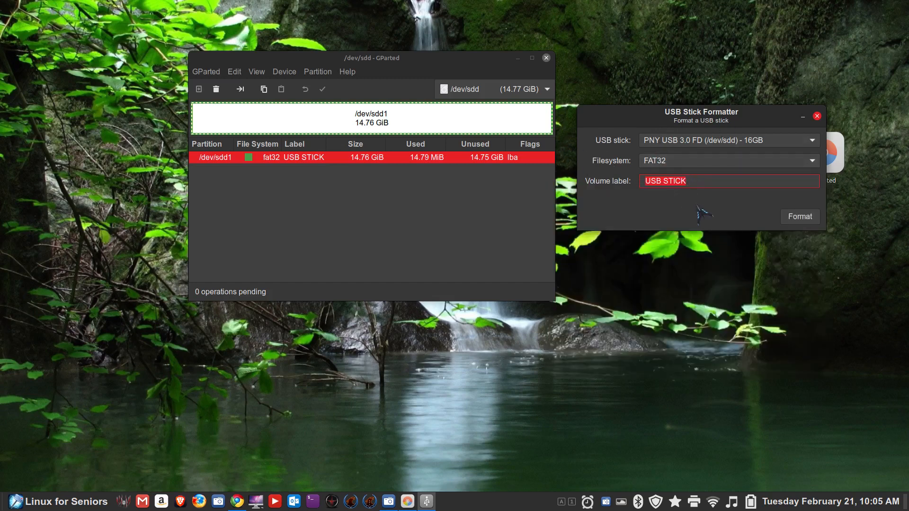
pyautogui.write('TEST1')
pyautogui.click(810, 220)
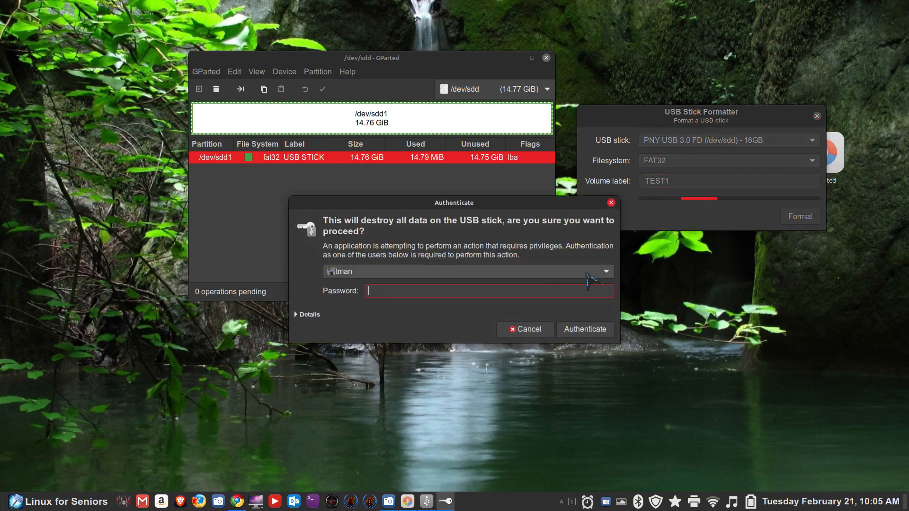
pyautogui.press('Return')
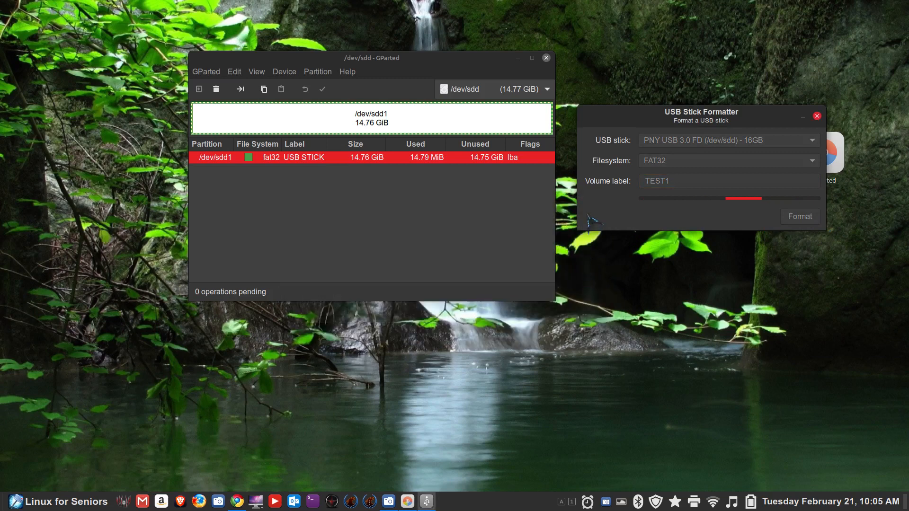
pyautogui.click(817, 115)
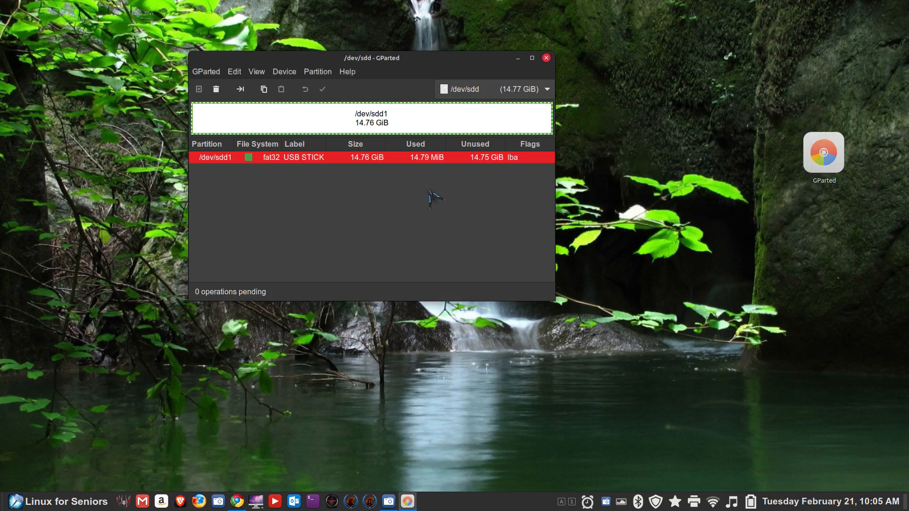
# Refresh the devices in GParted and select /dev/sdd1 to check its new label.
pyautogui.click(206, 71)
pyautogui.click(204, 88)
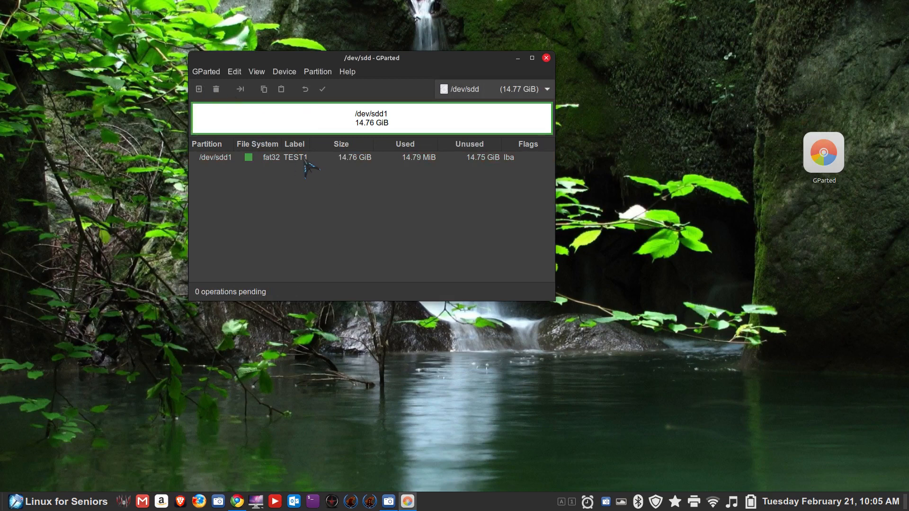
pyautogui.click(304, 158)
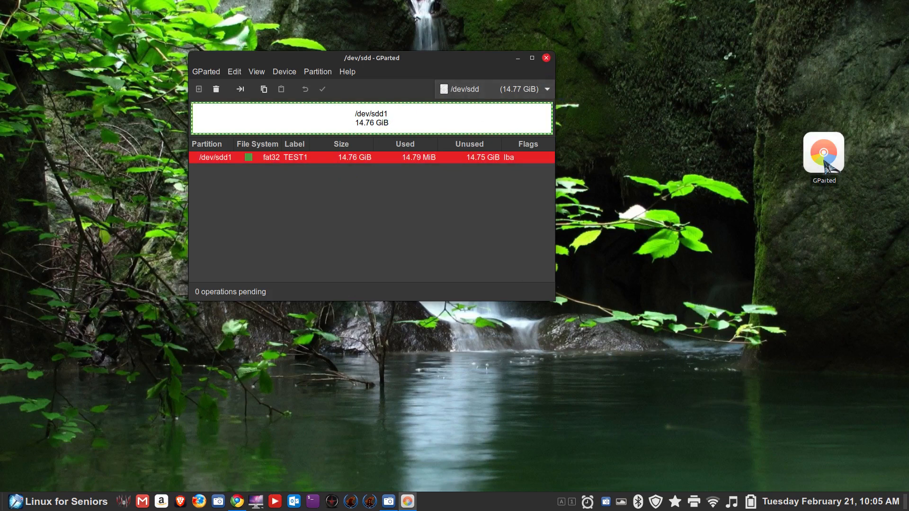
# Delete the /dev/sdd1 partition from the USB stick, apply the pending operation, and close the progress dialog.
pyautogui.moveTo(409, 61); pyautogui.dragTo(480, 61)
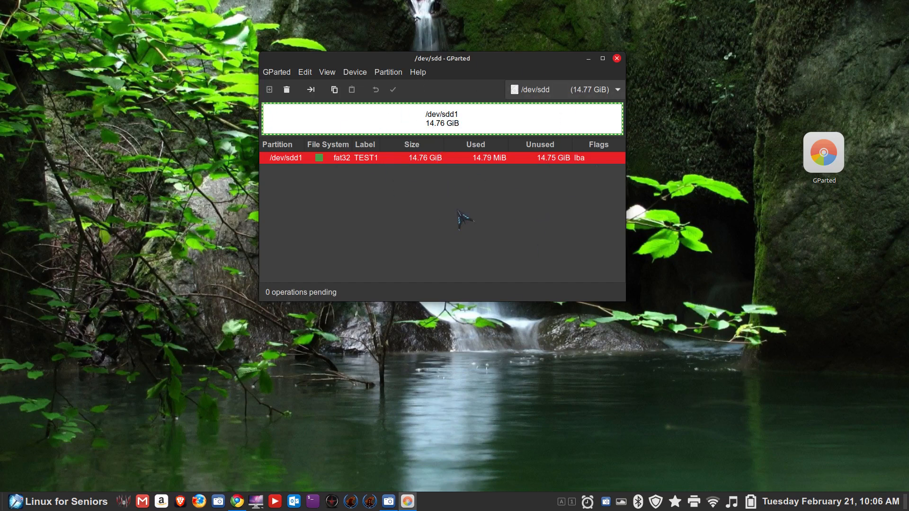
pyautogui.rightClick(431, 116)
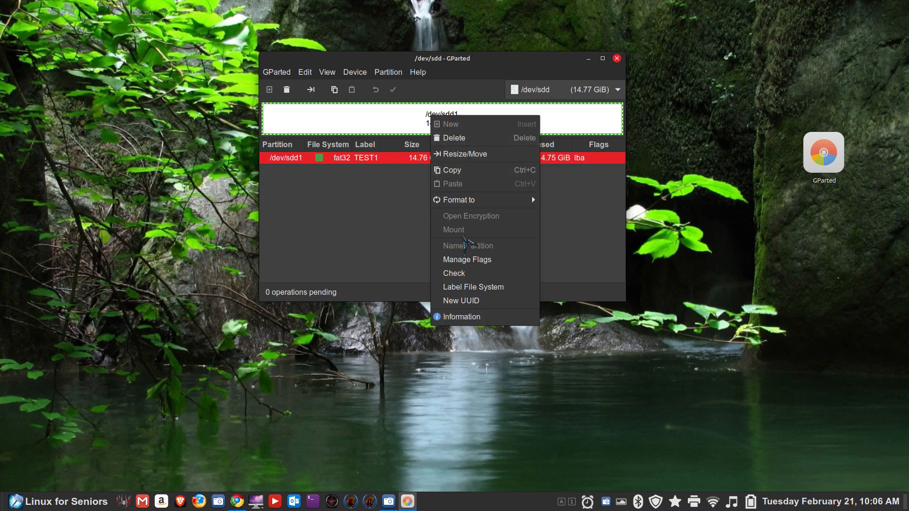
pyautogui.click(379, 204)
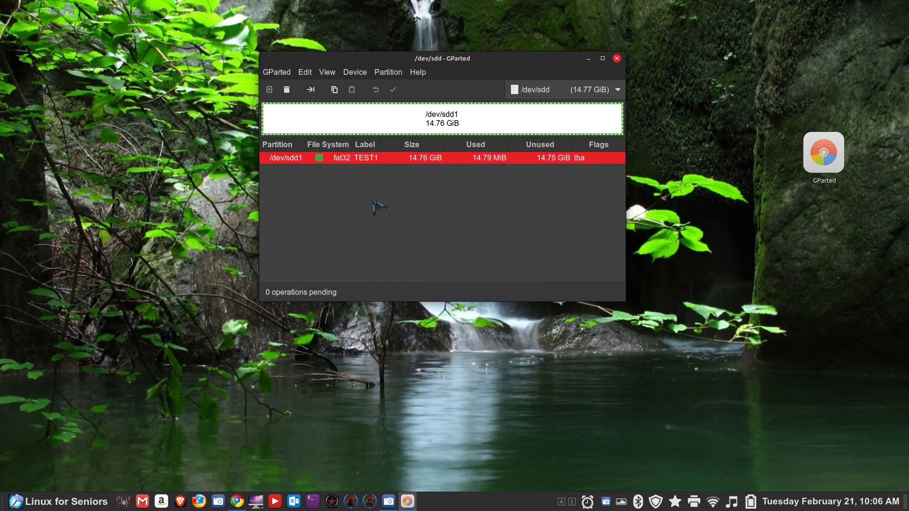
pyautogui.rightClick(432, 129)
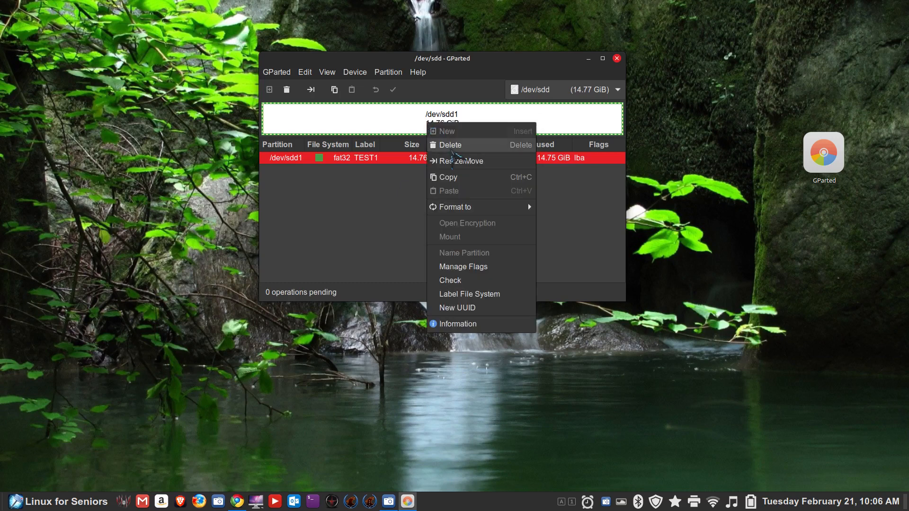
pyautogui.click(452, 145)
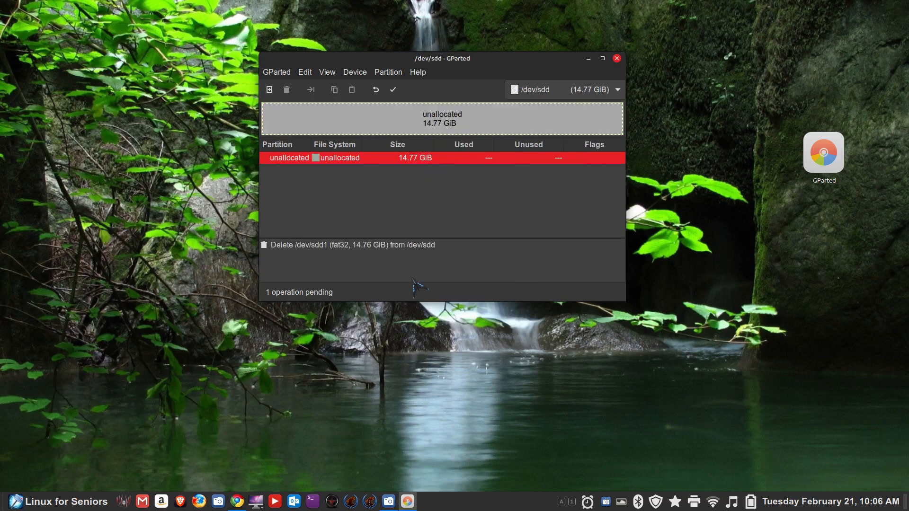
pyautogui.click(393, 89)
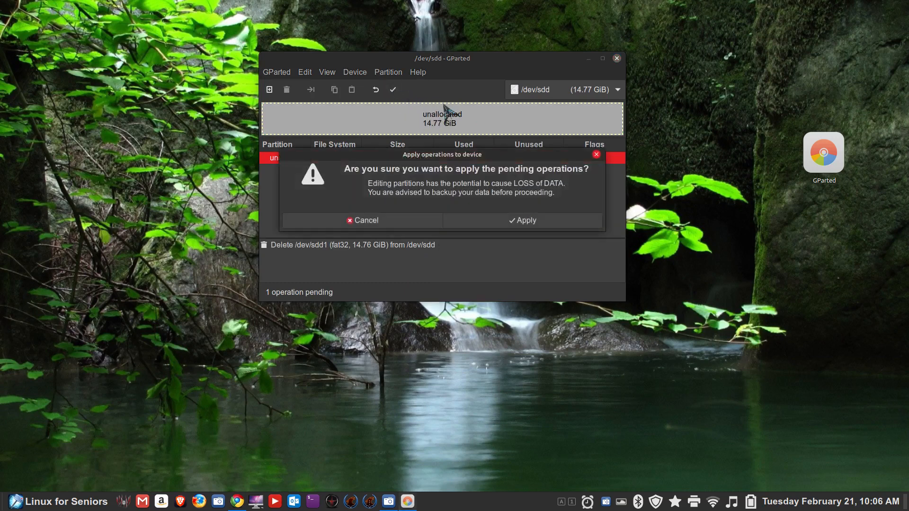
pyautogui.click(521, 222)
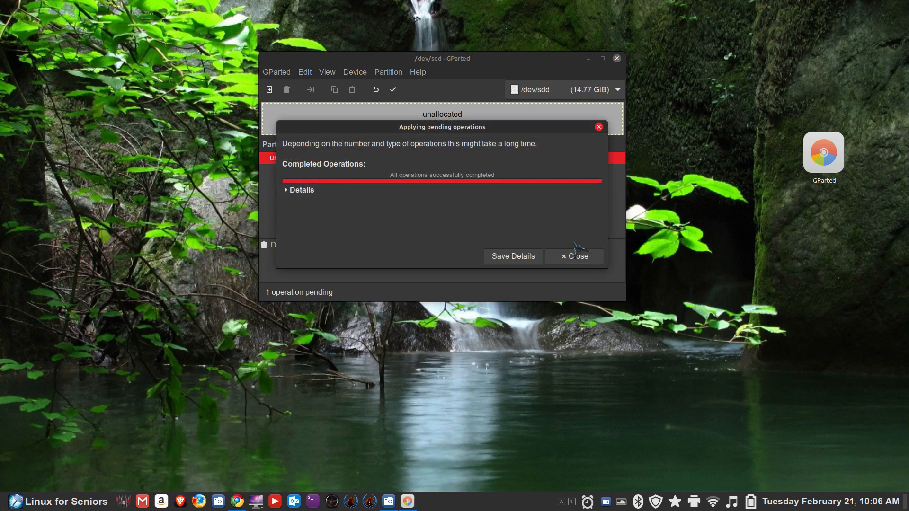
pyautogui.click(576, 256)
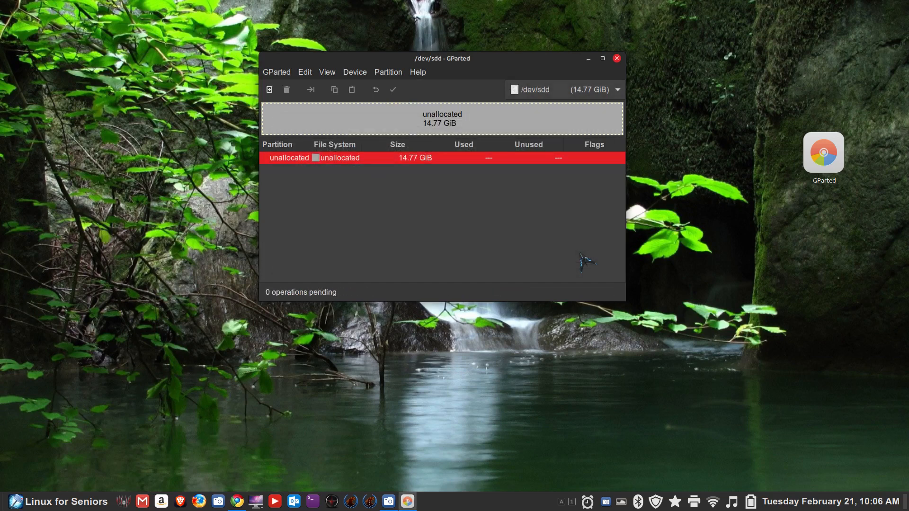
# Add a new 7620 MiB primary fat32 partition labelled Test2 in the unallocated space, leaving 7499 MiB free after it.
pyautogui.rightClick(435, 117)
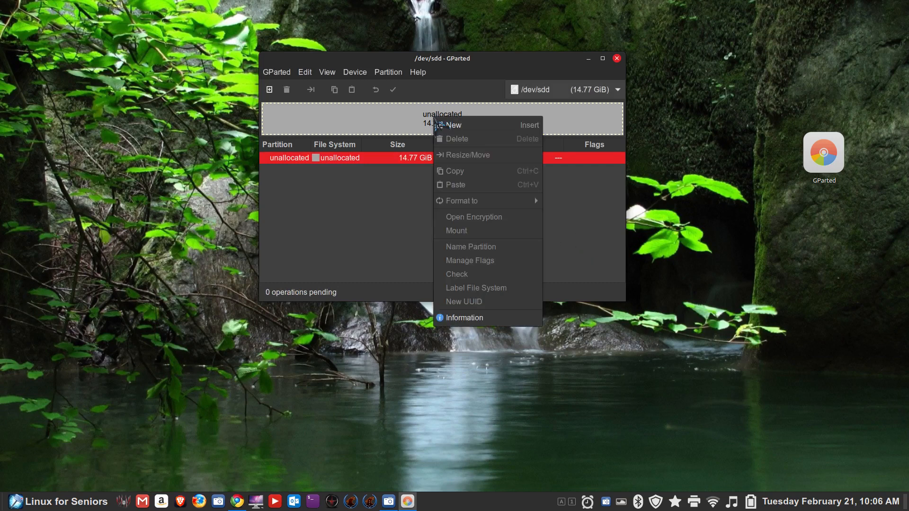
pyautogui.click(481, 125)
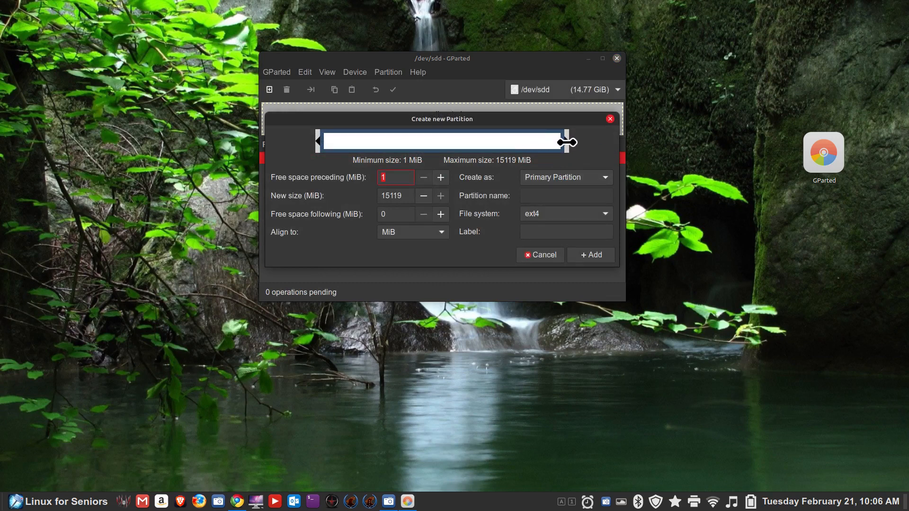
pyautogui.moveTo(566, 138); pyautogui.dragTo(446, 144)
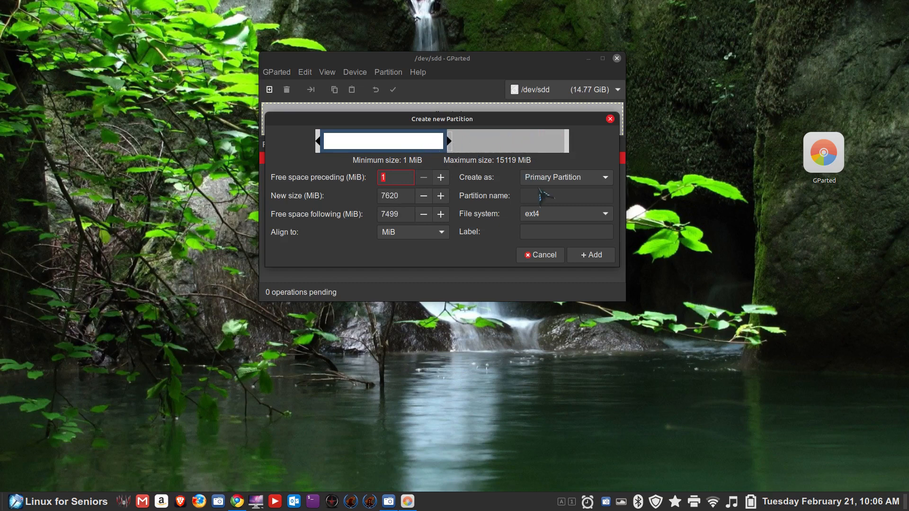
pyautogui.click(557, 217)
pyautogui.click(551, 260)
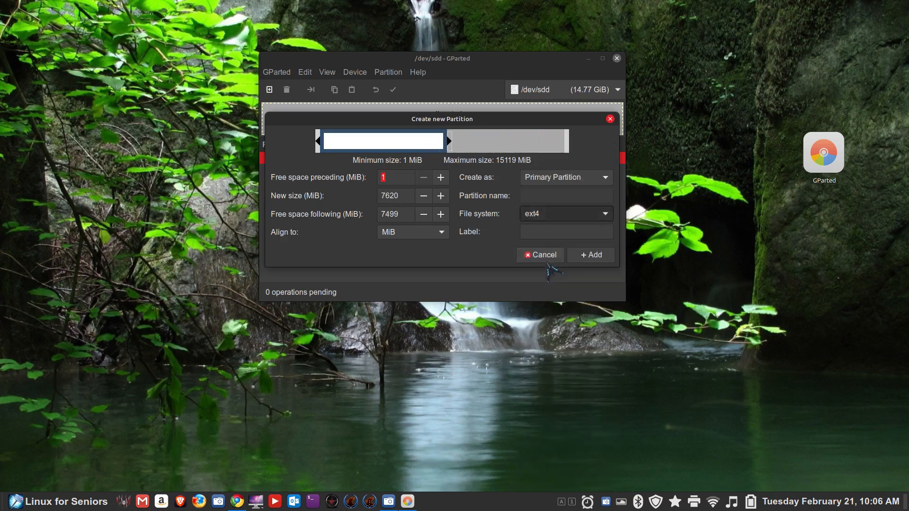
pyautogui.click(540, 232)
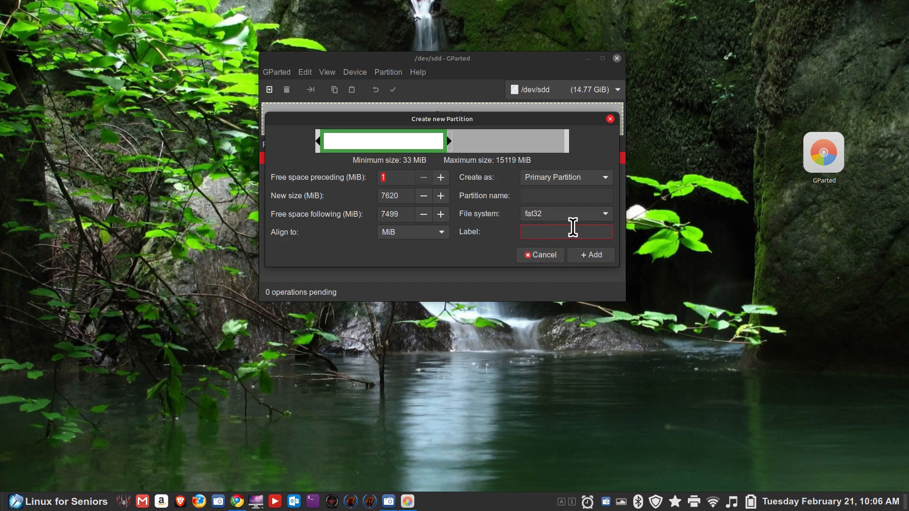
pyautogui.write('Test2')
pyautogui.click(595, 257)
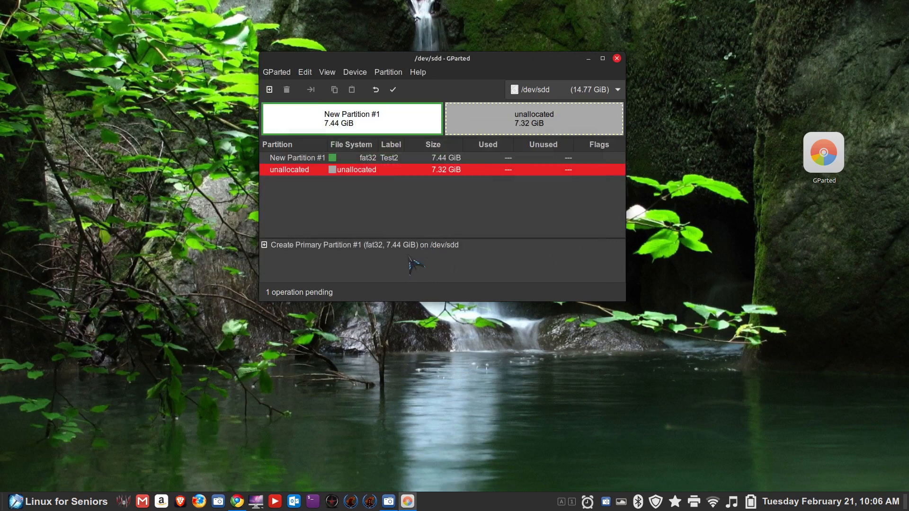
# Apply the pending partition creation to /dev/sdd and close the progress dialog.
pyautogui.click(392, 89)
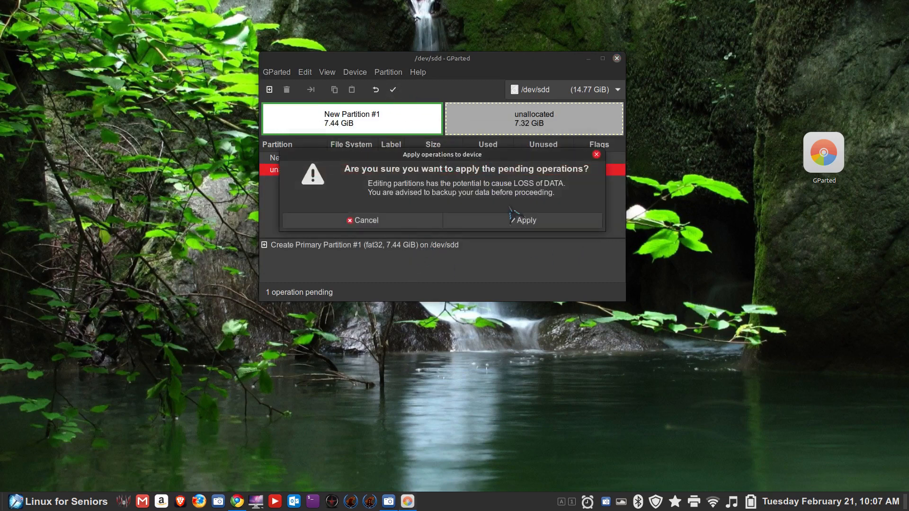
pyautogui.click(514, 223)
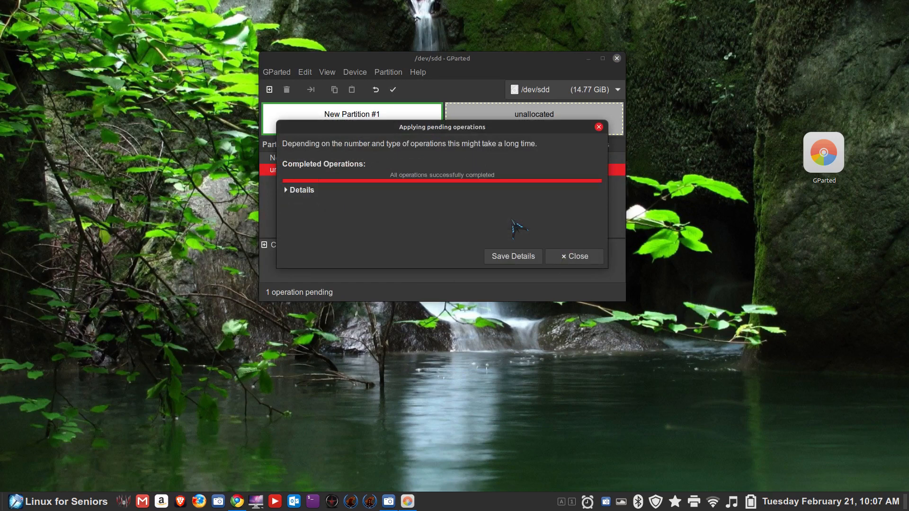
pyautogui.click(566, 257)
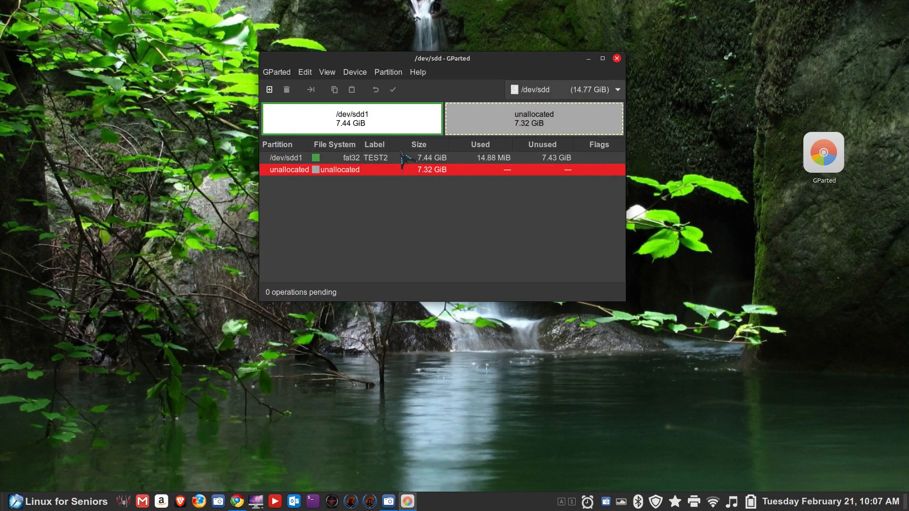
# Inspect the TEST2 partition and the remaining unallocated space, then display the device information and highlight the stick's model.
pyautogui.click(369, 158)
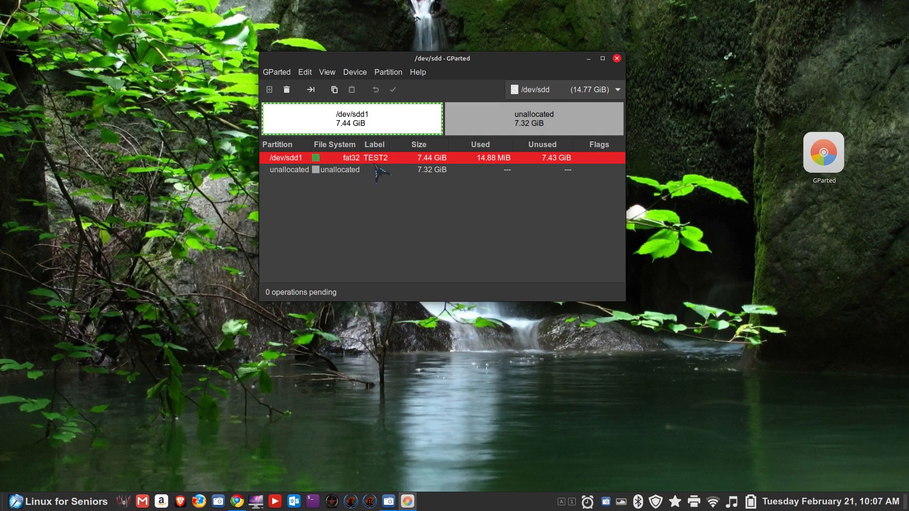
pyautogui.click(511, 124)
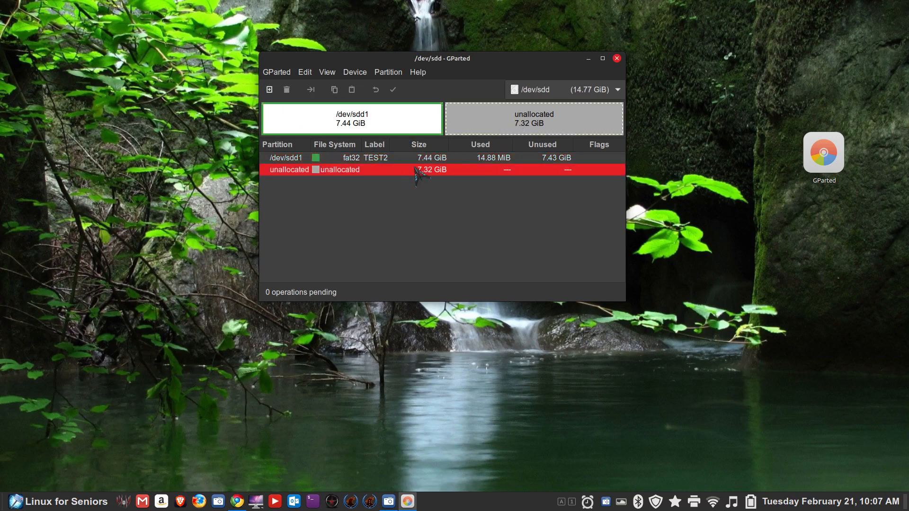
pyautogui.click(353, 73)
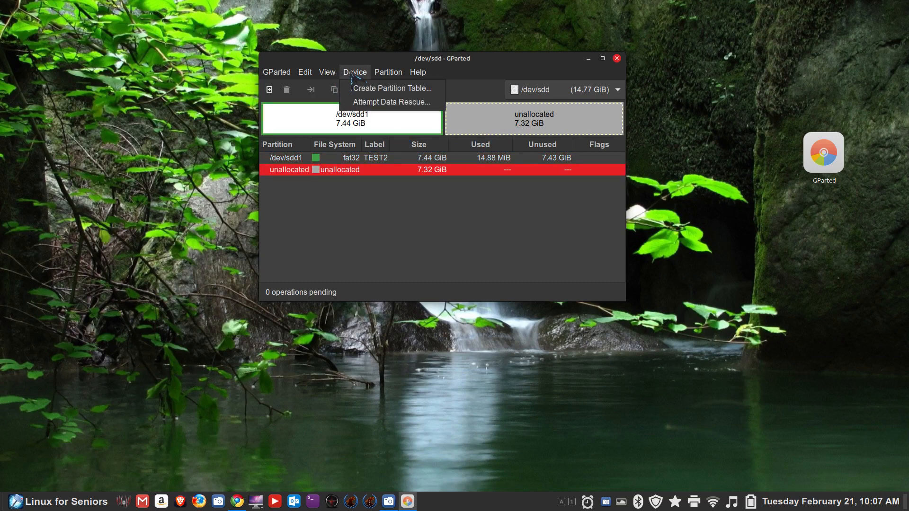
pyautogui.moveTo(327, 71)
pyautogui.click(339, 88)
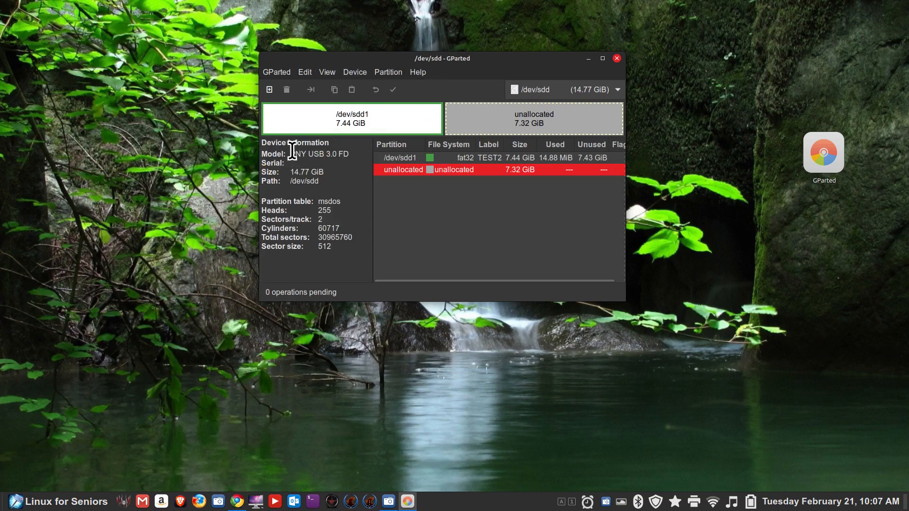
pyautogui.moveTo(292, 152); pyautogui.dragTo(345, 149)
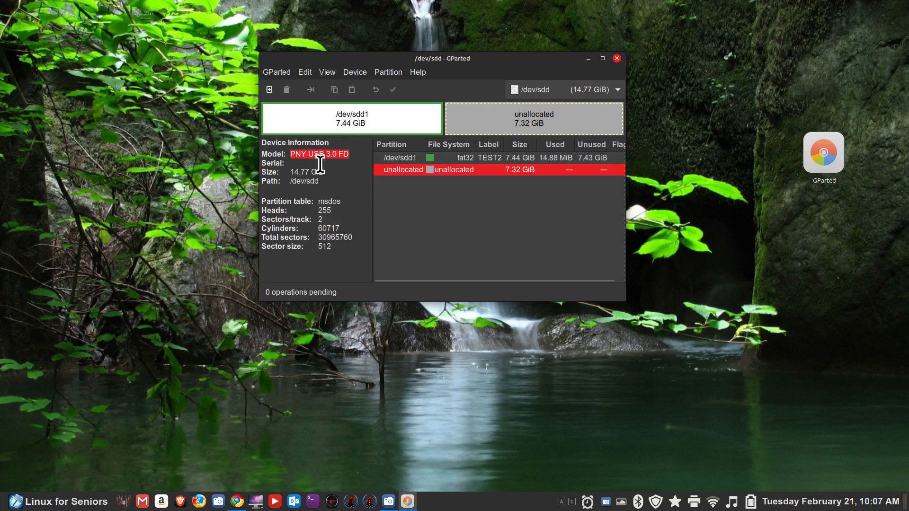
# Add a new 7499 MiB primary ext4 partition labelled Test3 in the remaining unallocated space.
pyautogui.rightClick(523, 122)
pyautogui.click(527, 124)
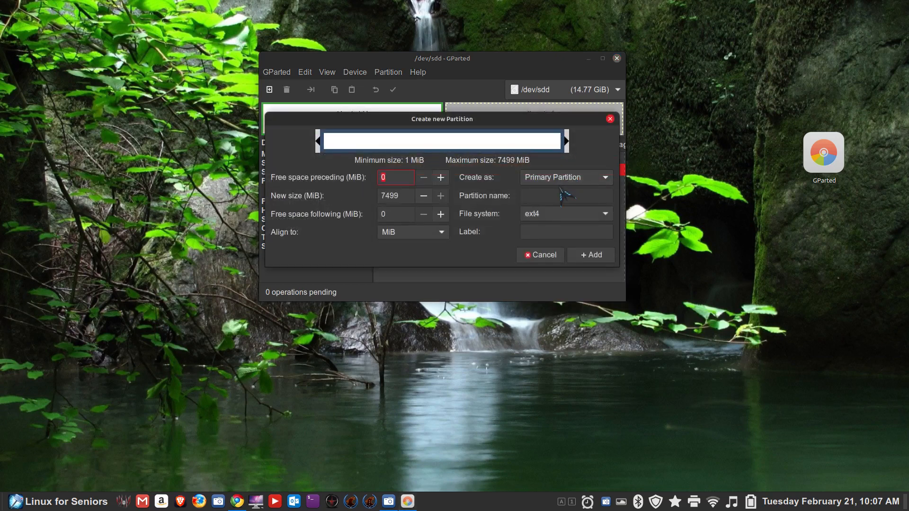
pyautogui.moveTo(503, 120); pyautogui.dragTo(510, 176)
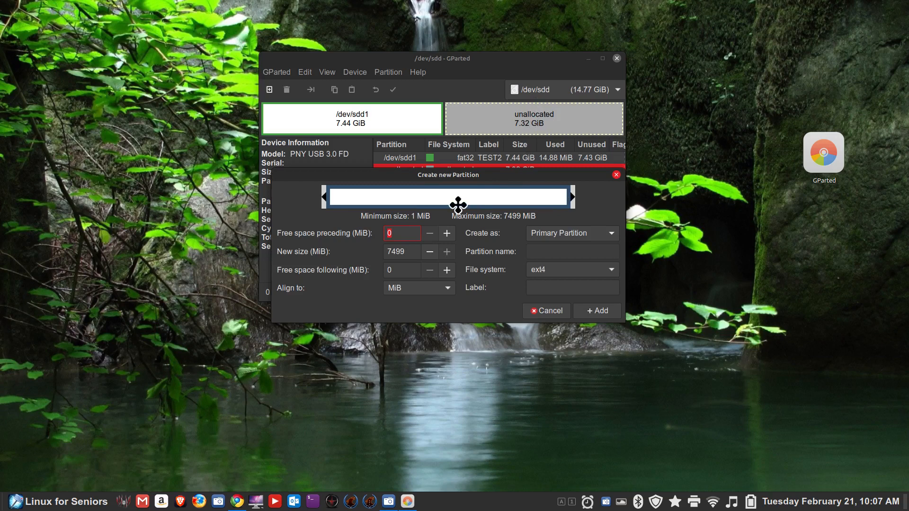
pyautogui.click(558, 276)
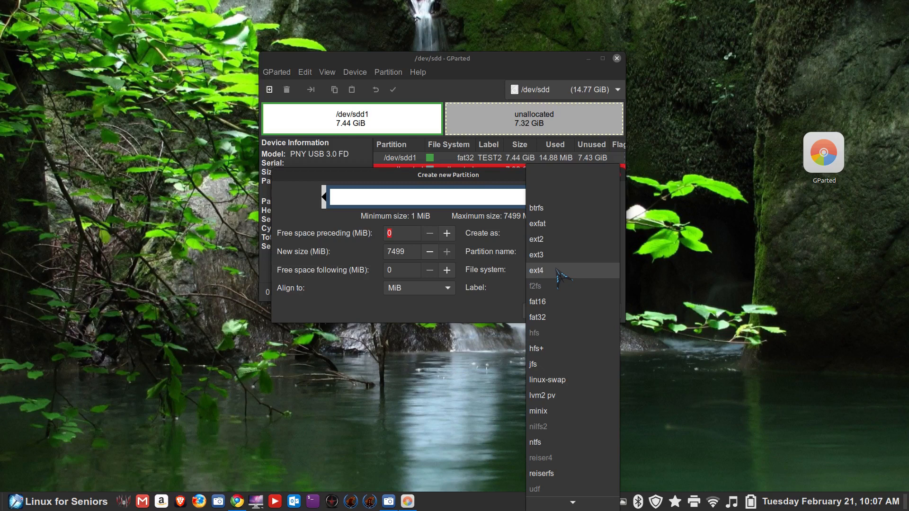
pyautogui.click(559, 445)
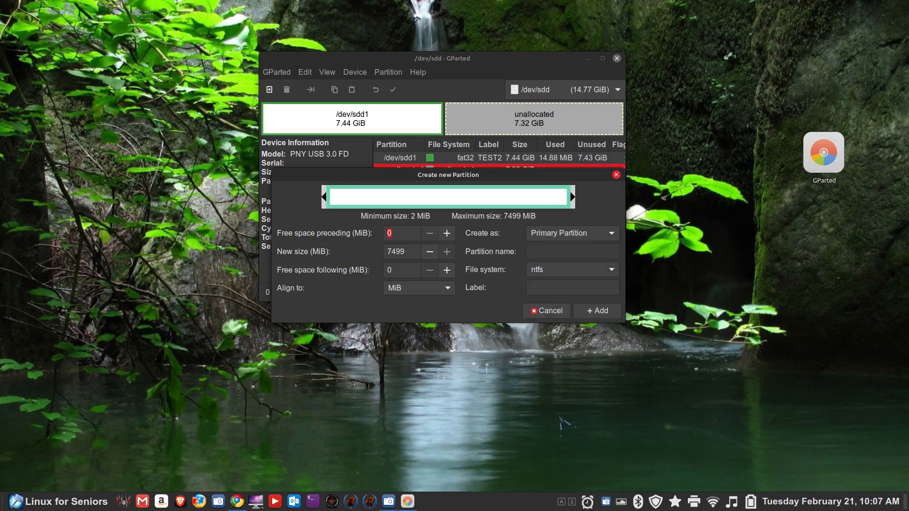
pyautogui.click(575, 271)
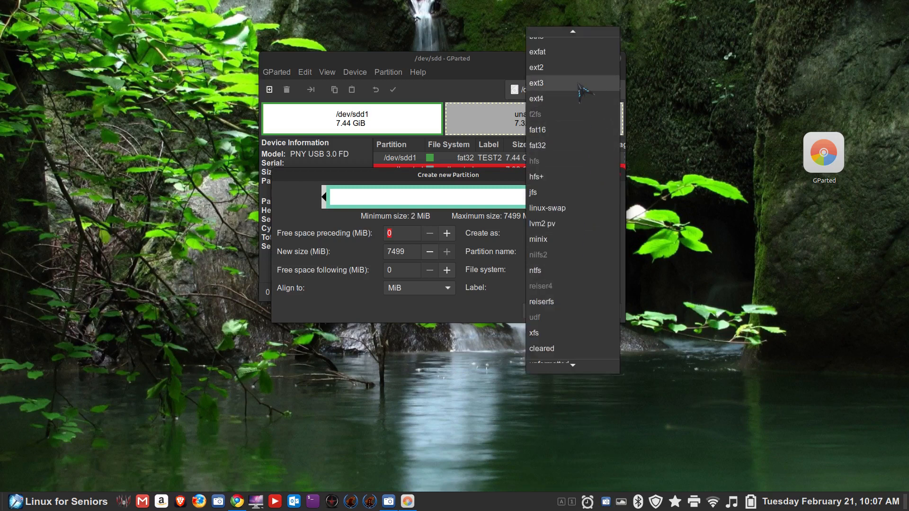
pyautogui.click(560, 100)
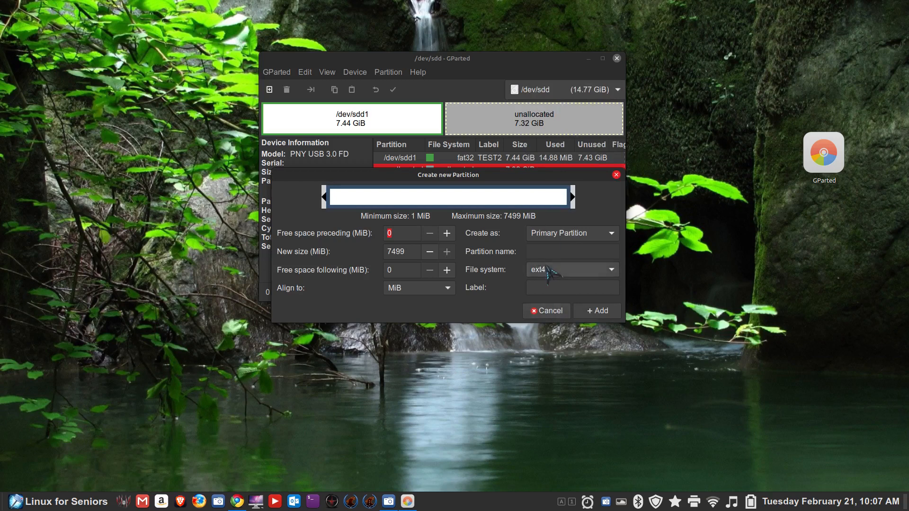
pyautogui.click(543, 288)
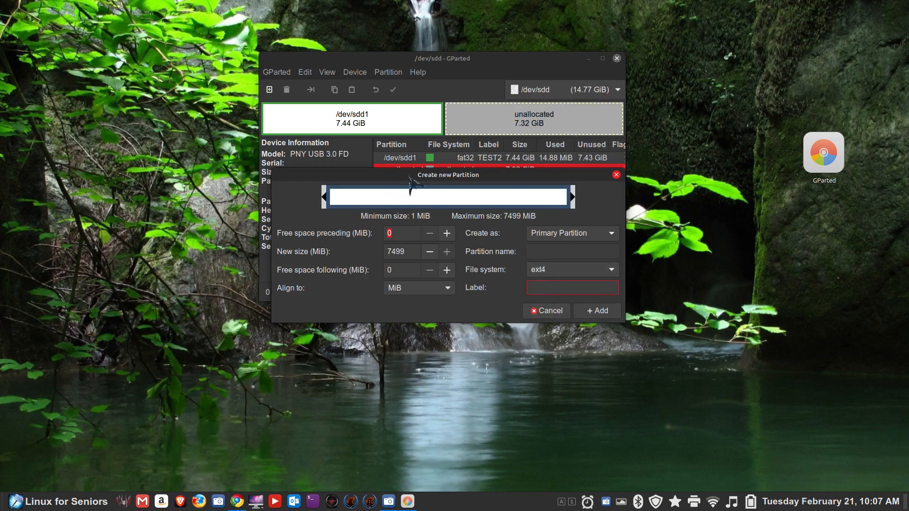
pyautogui.moveTo(374, 179); pyautogui.dragTo(384, 203)
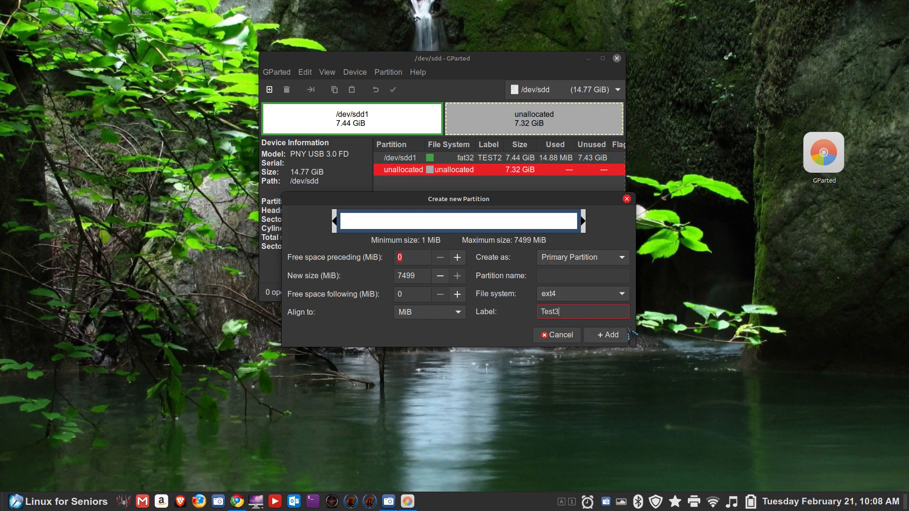
pyautogui.click(614, 339)
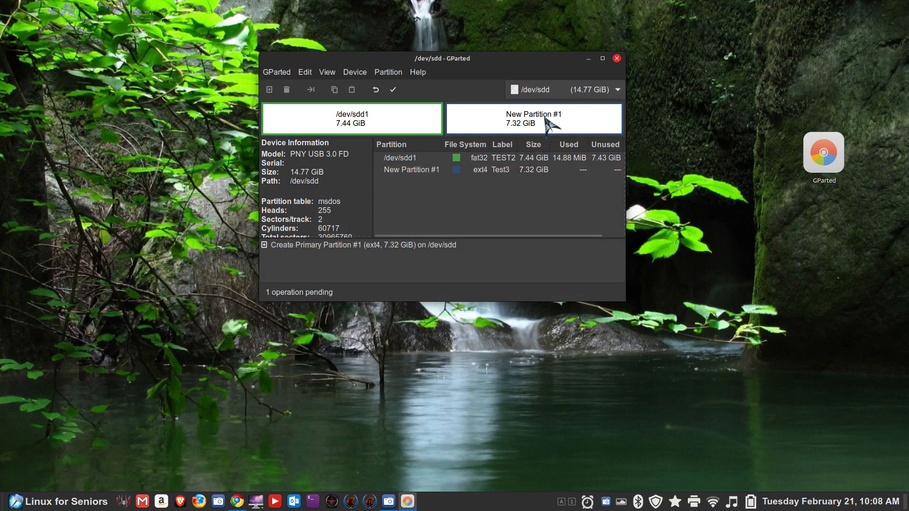
# Apply the pending ext4 partition creation to /dev/sdd, expand the operation details, and close the progress dialog.
pyautogui.click(392, 89)
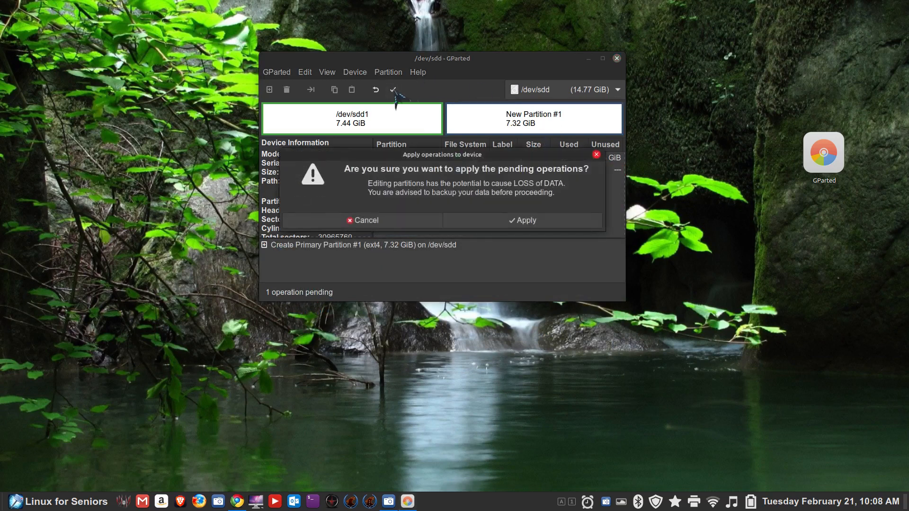
pyautogui.click(501, 222)
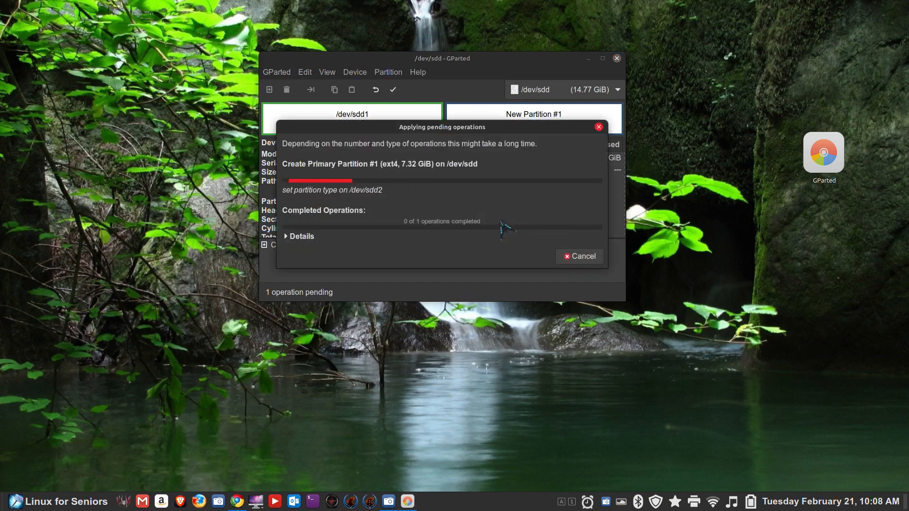
pyautogui.click(299, 236)
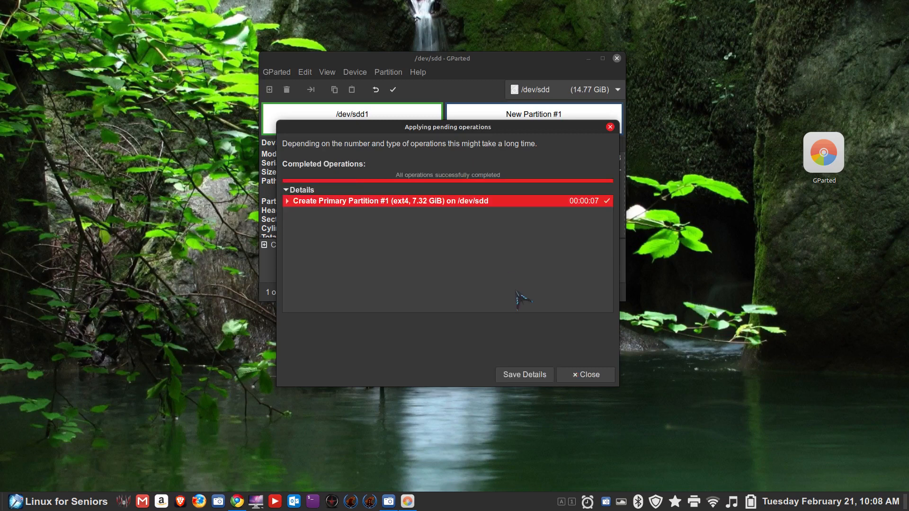
pyautogui.click(595, 376)
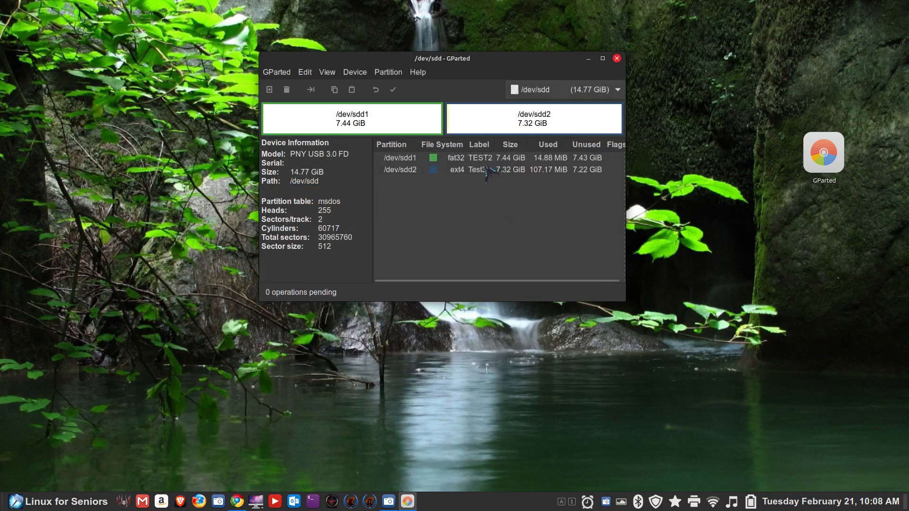
# Examine the TEST2 fat32 and Test3 ext4 partition entries, then close the partition editor.
pyautogui.click(456, 160)
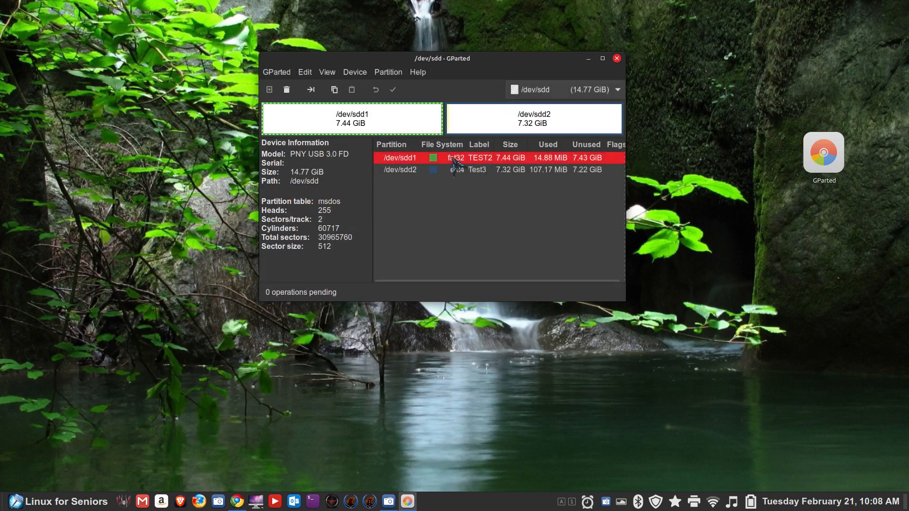
pyautogui.click(457, 176)
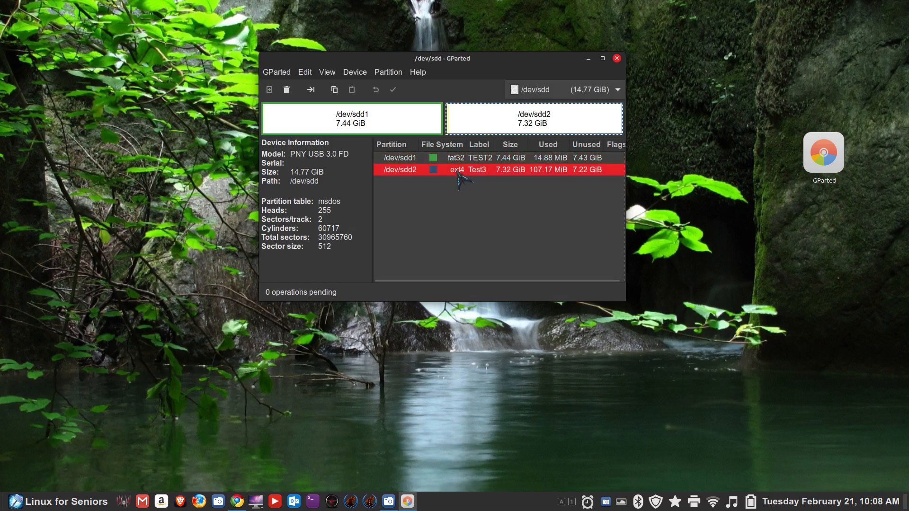
pyautogui.click(616, 58)
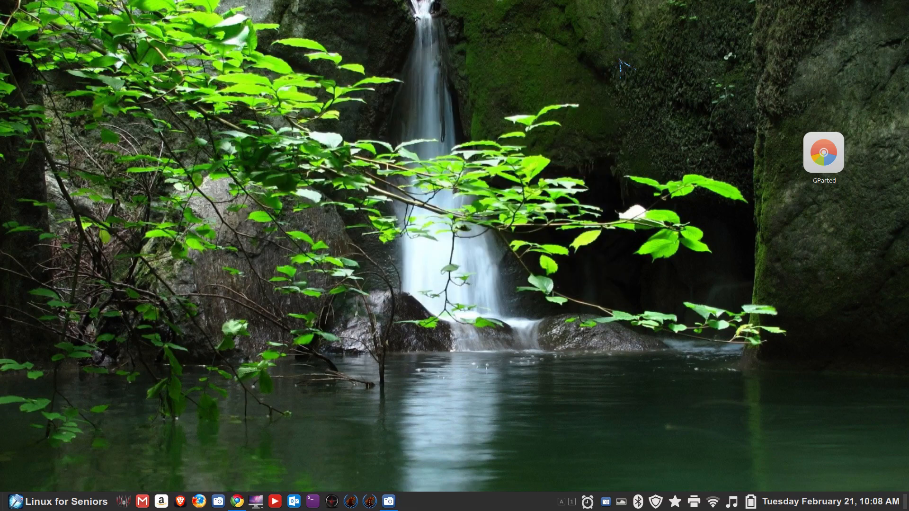
# Switch to the file manager and open the TEST2 and Test3 volumes, closing the extra window that each one opens.
pyautogui.click(256, 502)
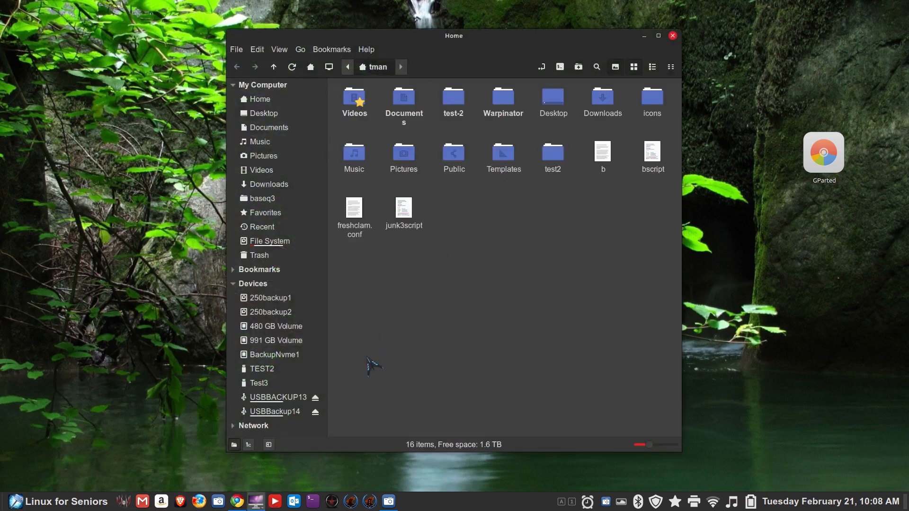
pyautogui.click(263, 371)
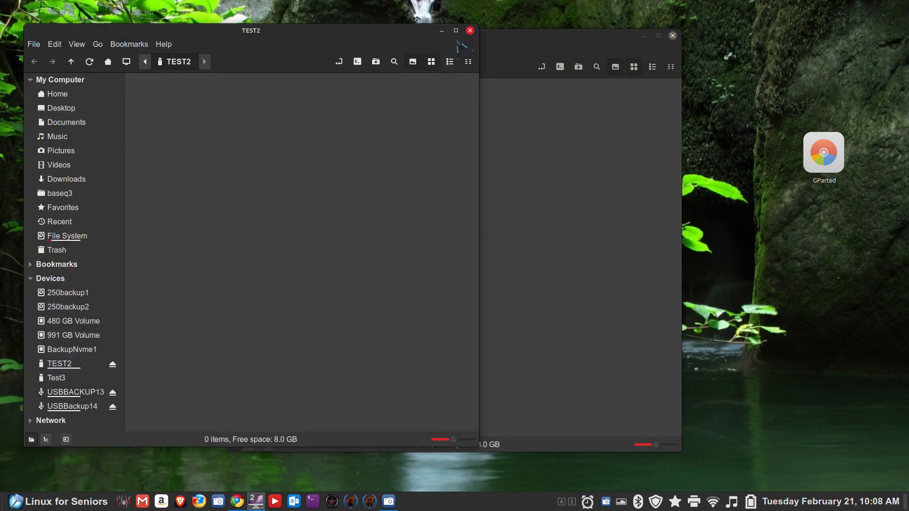
pyautogui.click(470, 30)
pyautogui.click(261, 384)
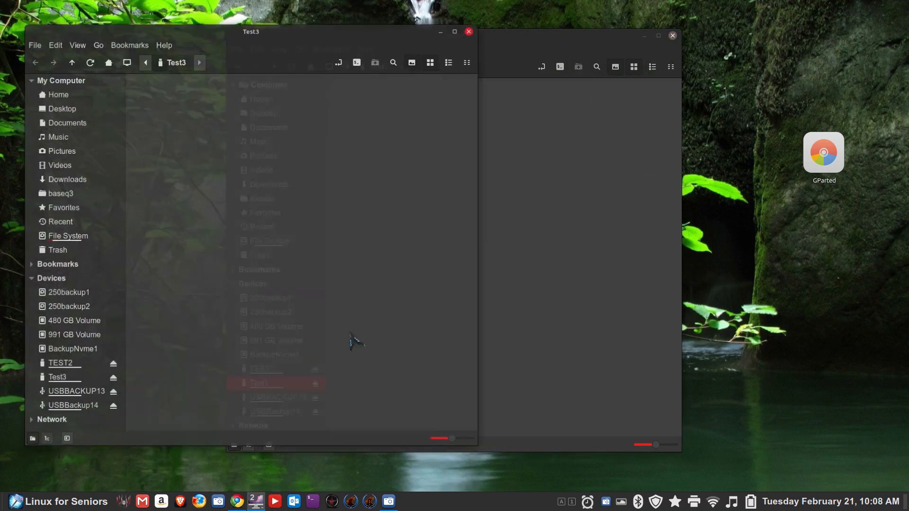
pyautogui.click(470, 30)
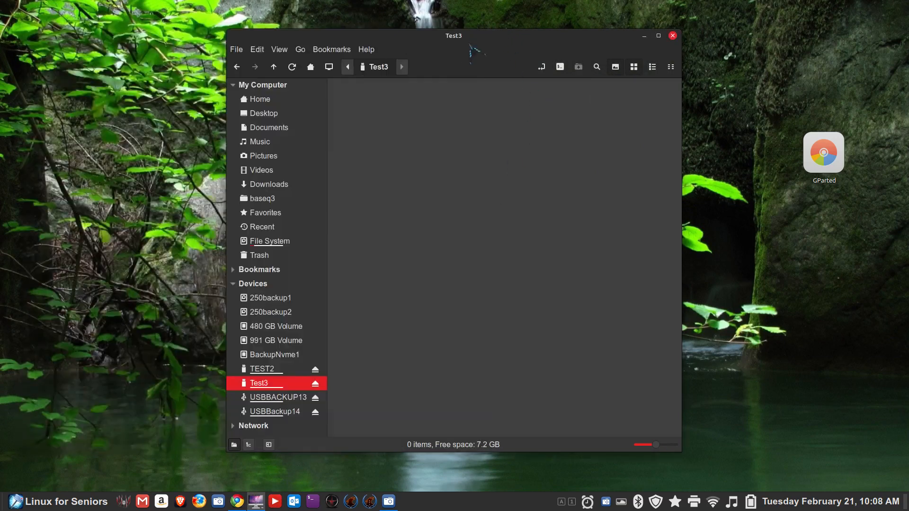
# Eject the TEST2 volume, reconnect the stick, and close the automatically opened TEST2 and Test3 windows.
pyautogui.rightClick(269, 374)
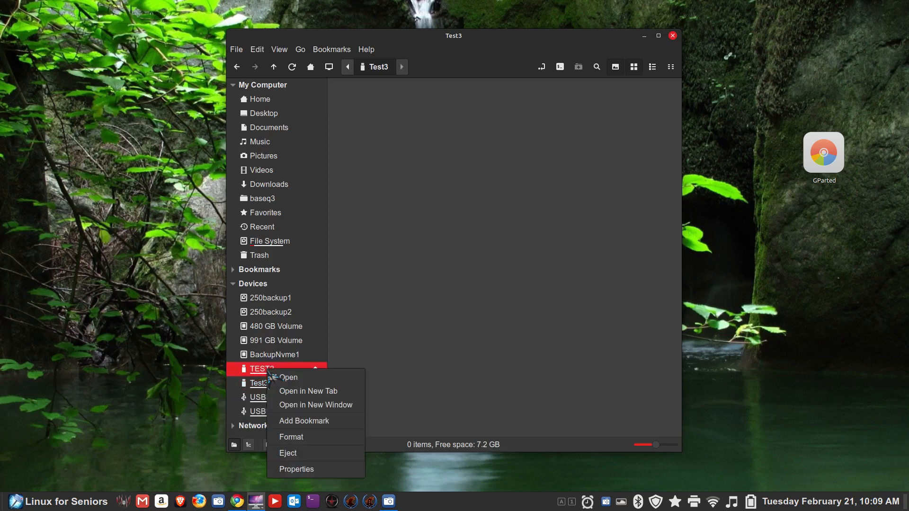
pyautogui.click(412, 377)
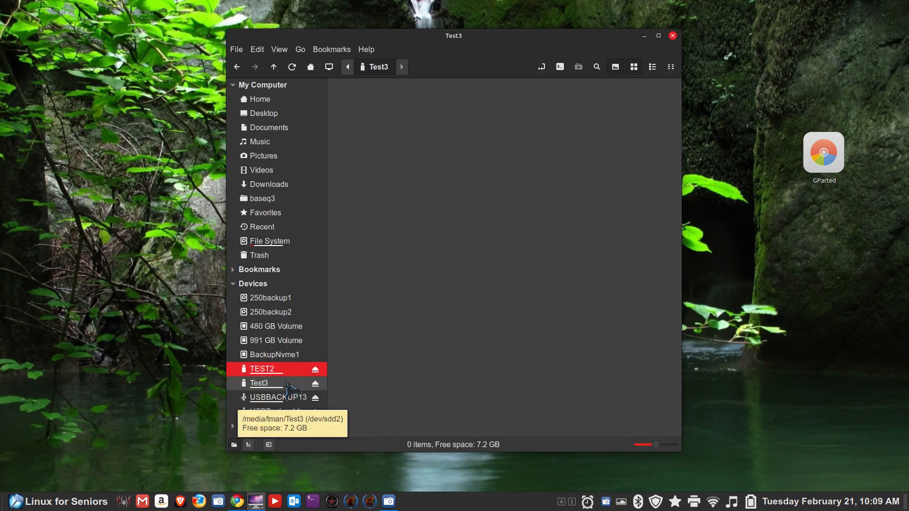
pyautogui.click(316, 369)
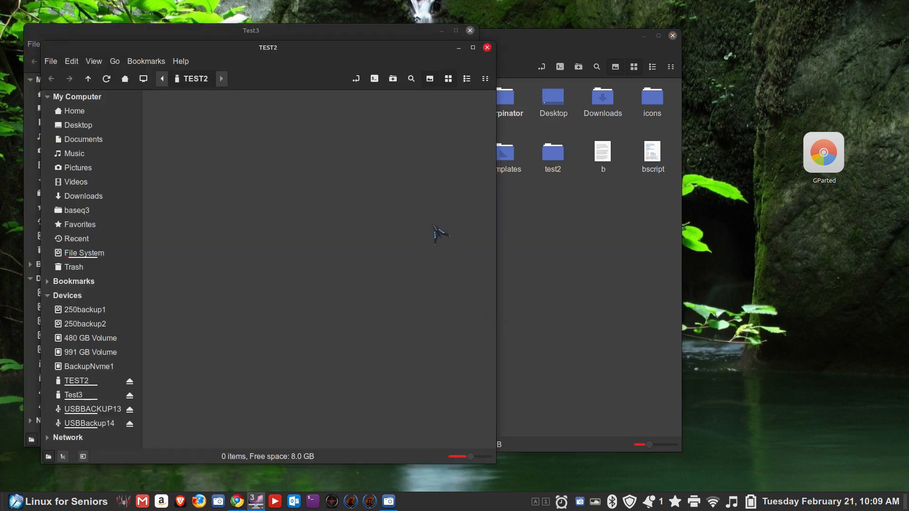
pyautogui.click(487, 48)
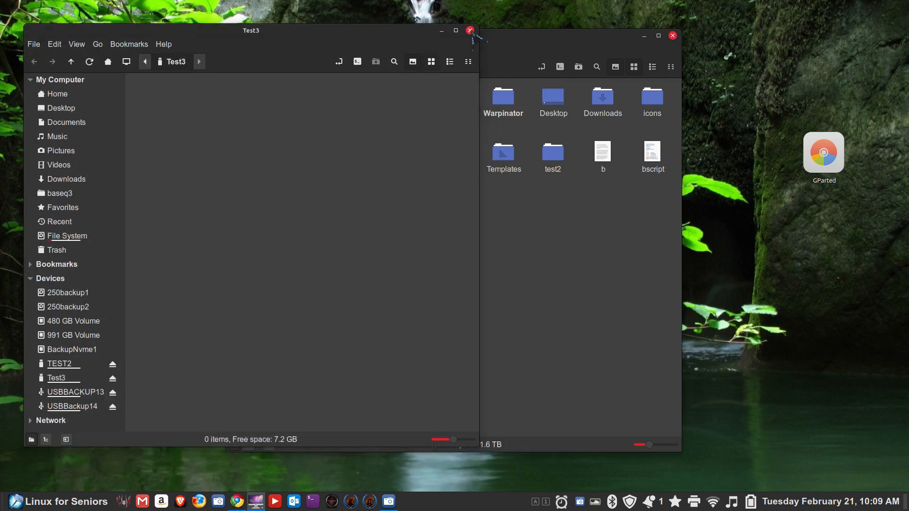
pyautogui.click(470, 31)
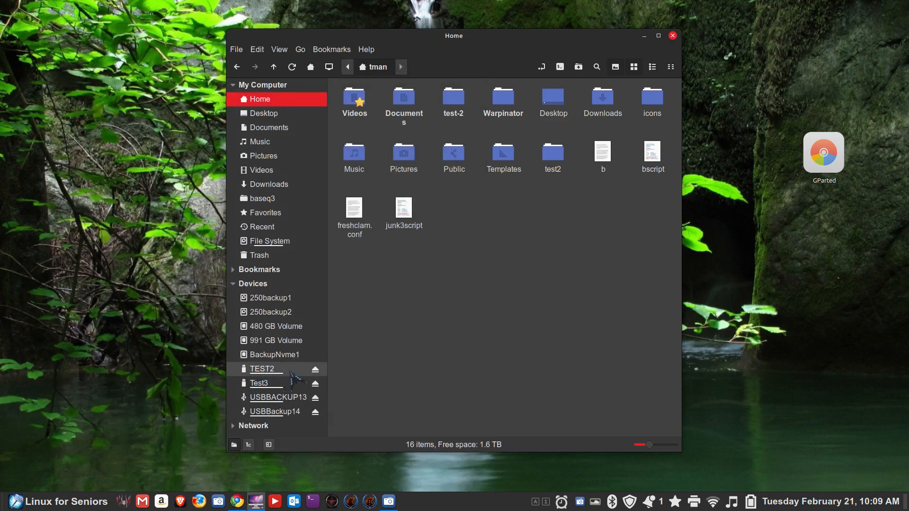
# Examine the capacity and filesystem type in the properties of TEST2 and of Test3, then close the file manager.
pyautogui.rightClick(263, 373)
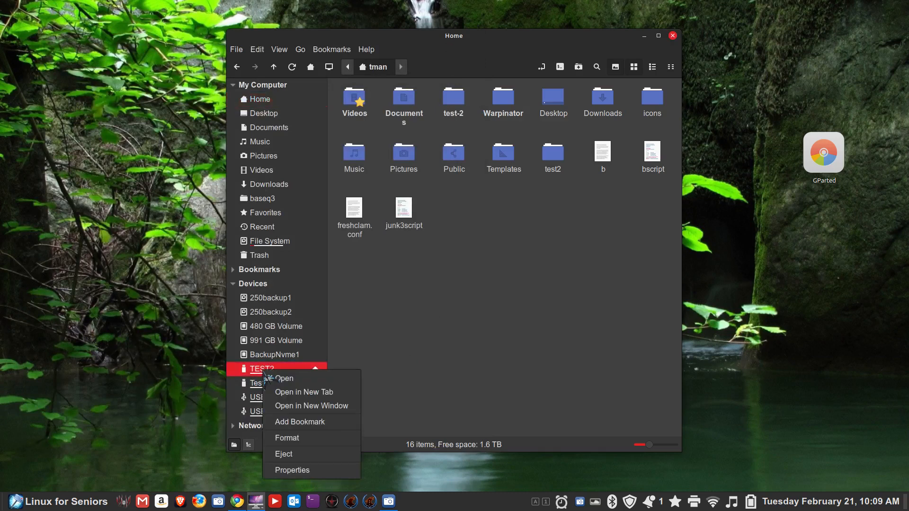
pyautogui.click(293, 469)
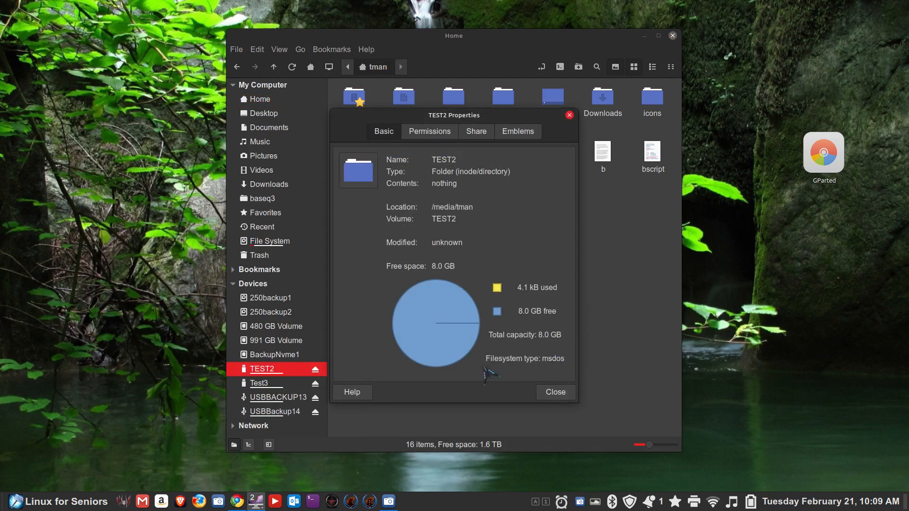
pyautogui.click(555, 392)
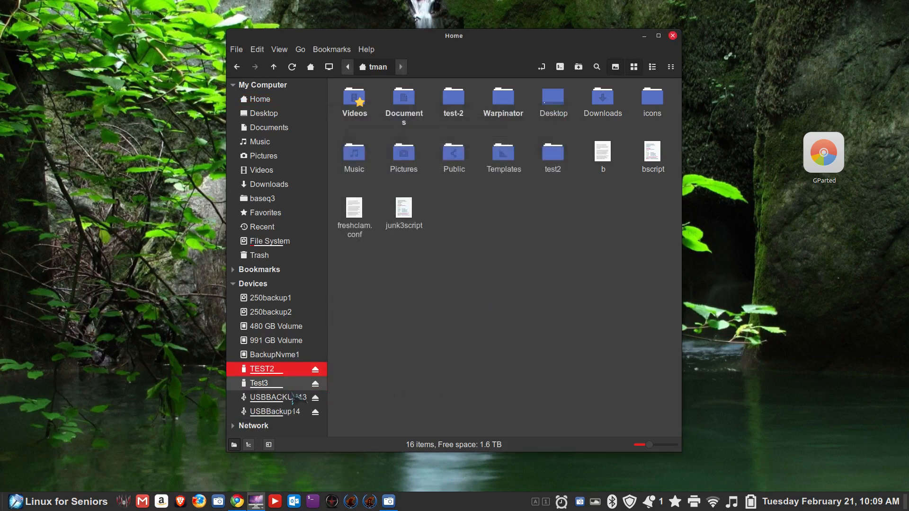
pyautogui.rightClick(270, 388)
pyautogui.click(302, 466)
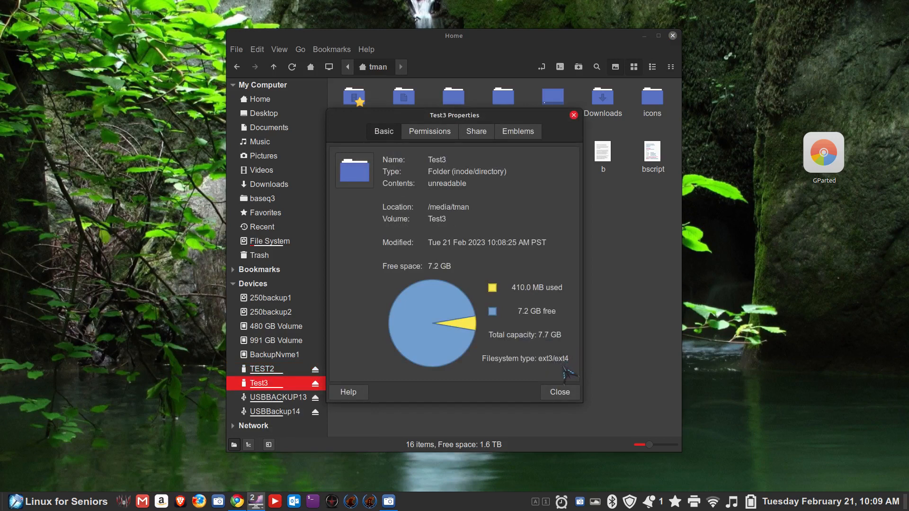
pyautogui.click(558, 392)
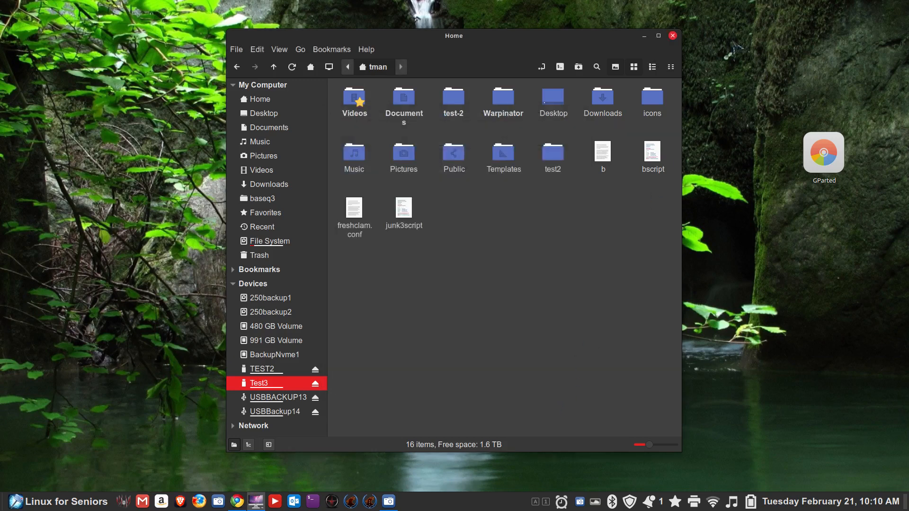
pyautogui.click(672, 36)
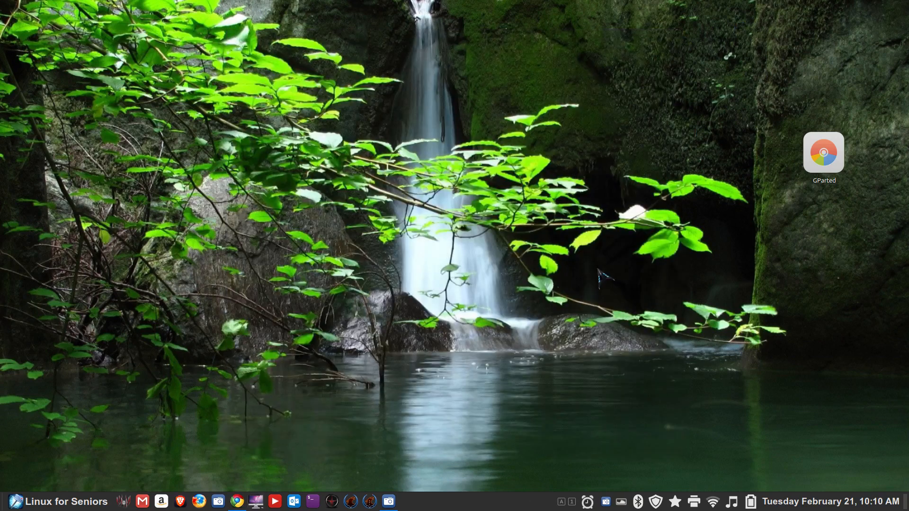
# Switch to the Disks utility through System Settings and display the volumes of the 16 GB PNY USB 3.0 FD drive.
pyautogui.rightClick(496, 502)
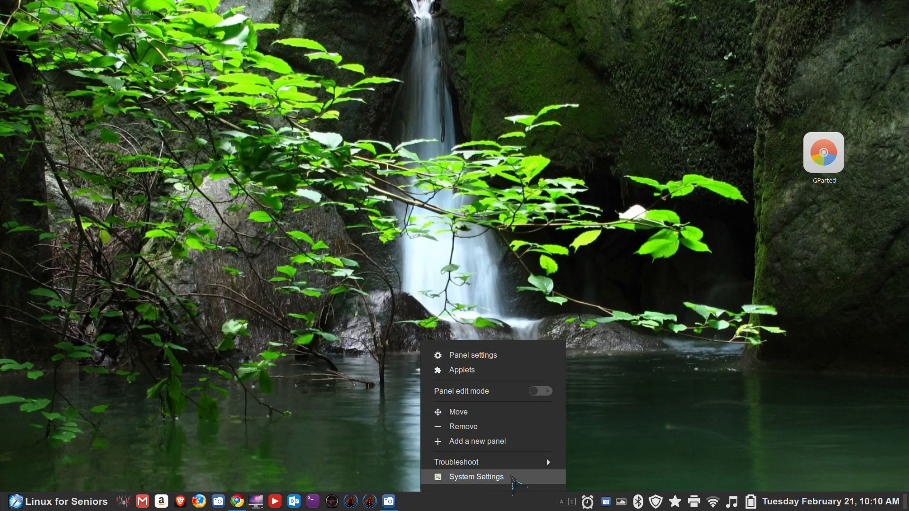
pyautogui.click(514, 479)
pyautogui.scroll(-5, 520, 350)
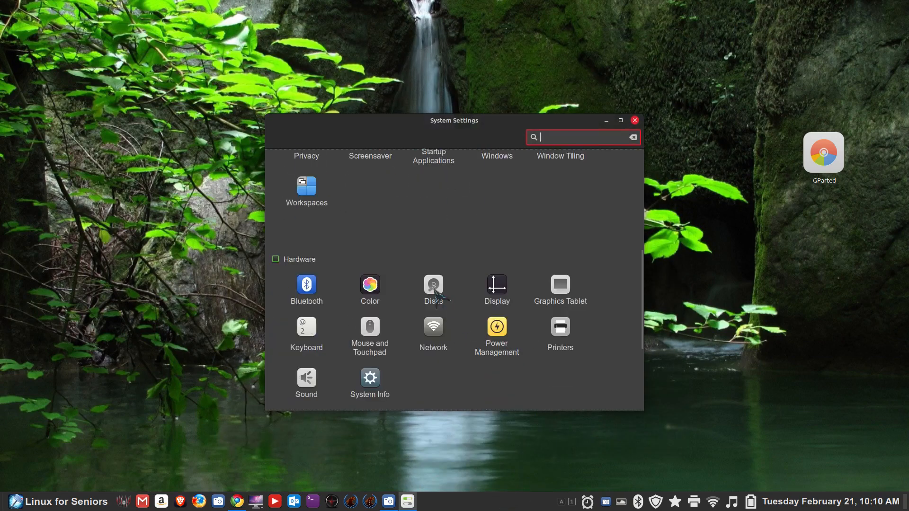
pyautogui.click(433, 284)
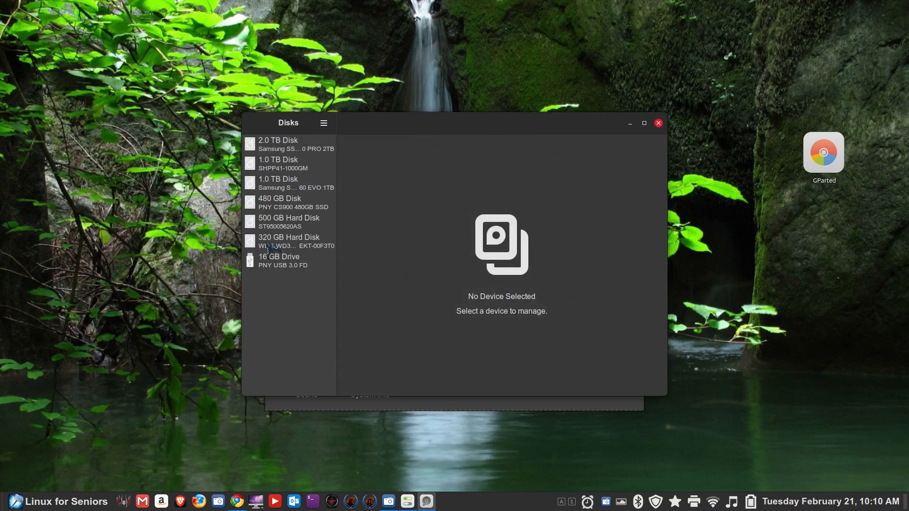
pyautogui.click(271, 265)
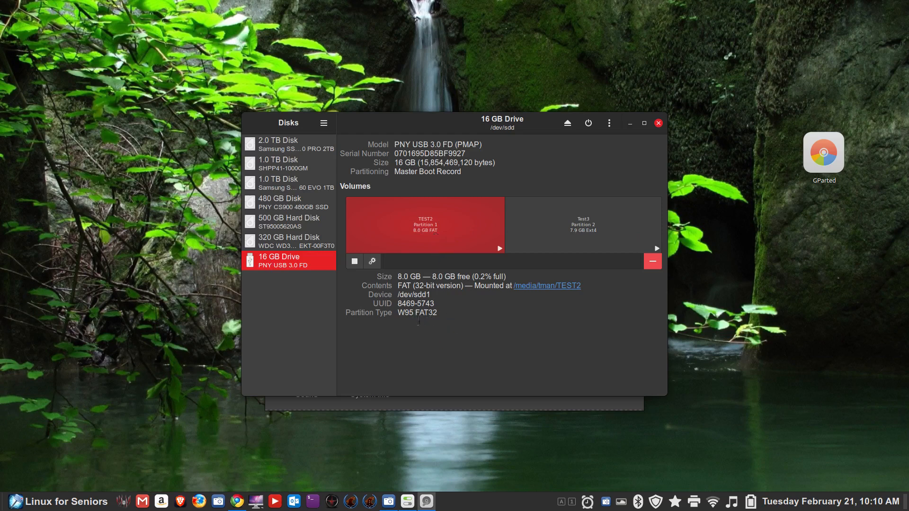
# Compare the size, contents, device and partition type of the TEST2 and Test3 volumes on the 16 GB drive.
pyautogui.click(618, 237)
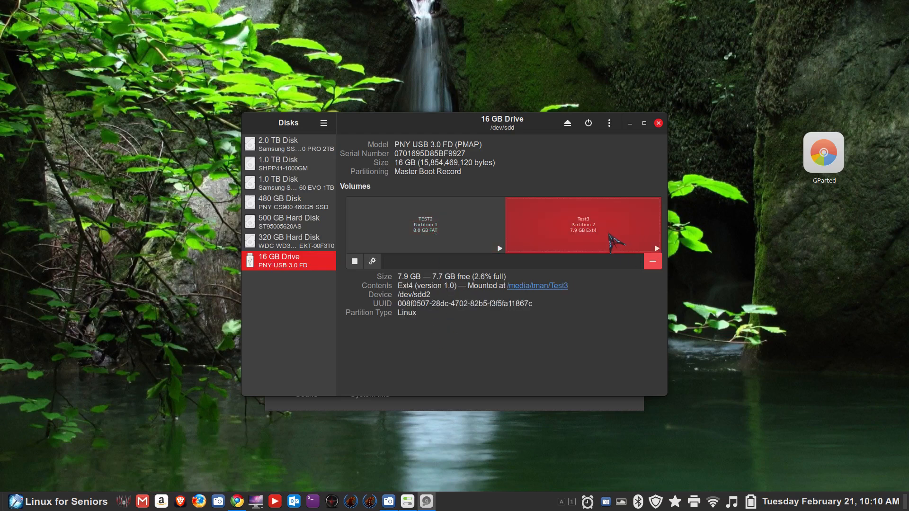
pyautogui.click(454, 239)
pyautogui.click(582, 239)
pyautogui.click(468, 232)
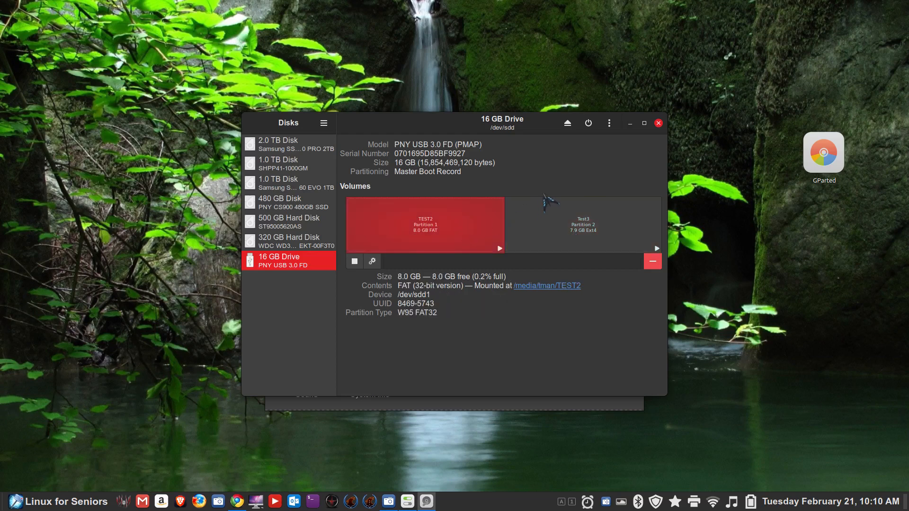
# View the version information about Disks, then close Disks and System Settings.
pyautogui.click(323, 123)
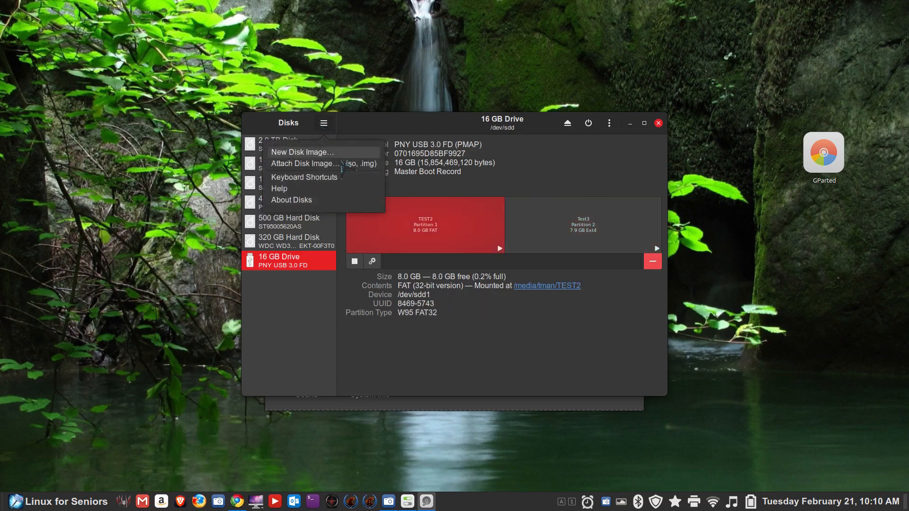
pyautogui.click(341, 198)
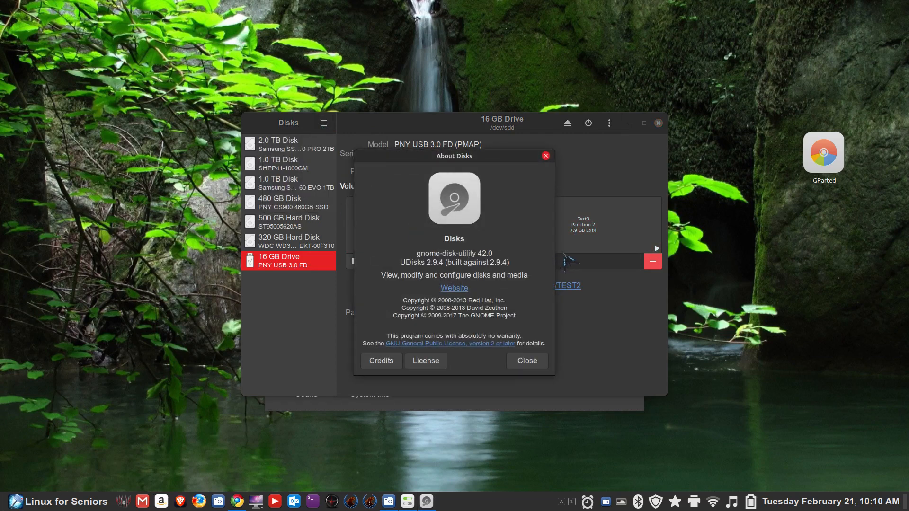
pyautogui.click(545, 155)
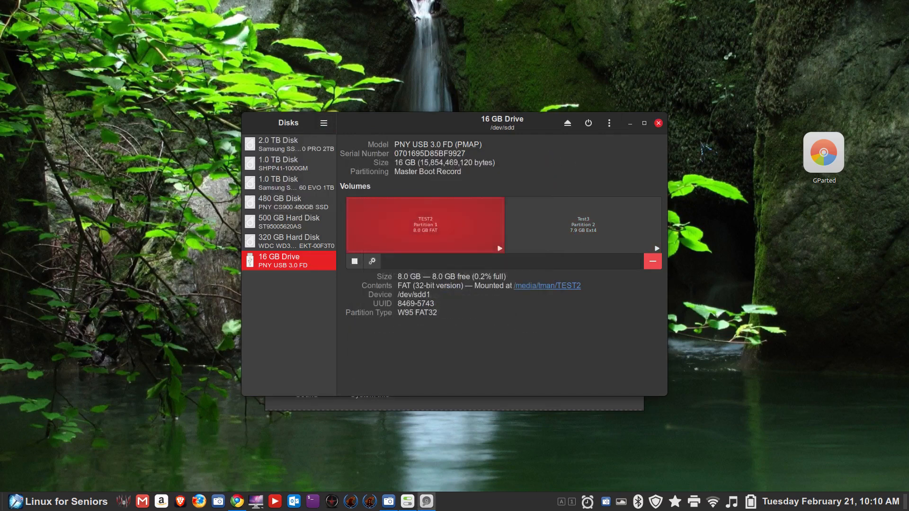
pyautogui.click(658, 123)
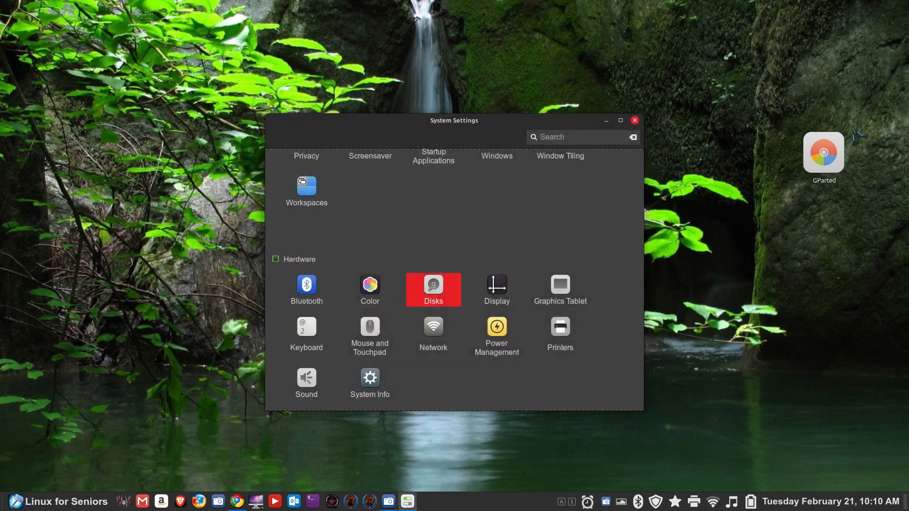
pyautogui.click(634, 120)
# Launch GParted from the desktop, authenticate with the account password, and move its window to the middle of the desktop.
pyautogui.click(811, 148)
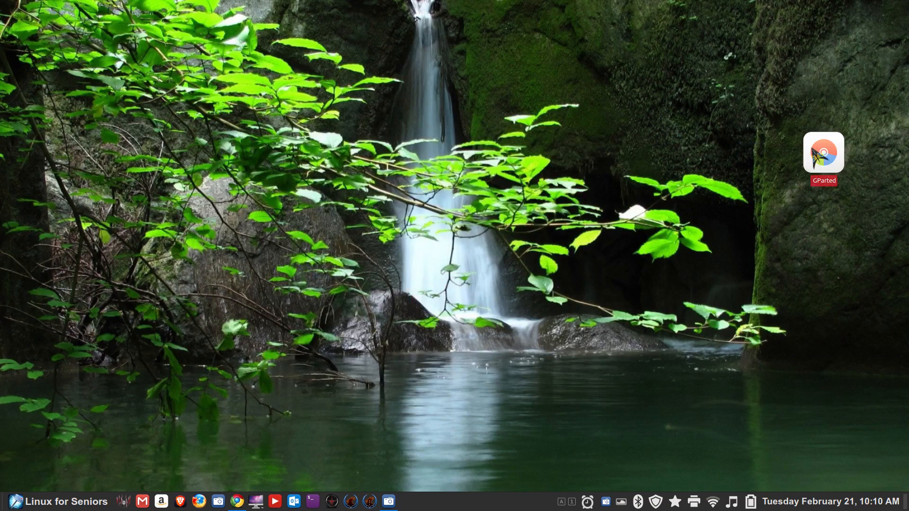
pyautogui.doubleClick(812, 150)
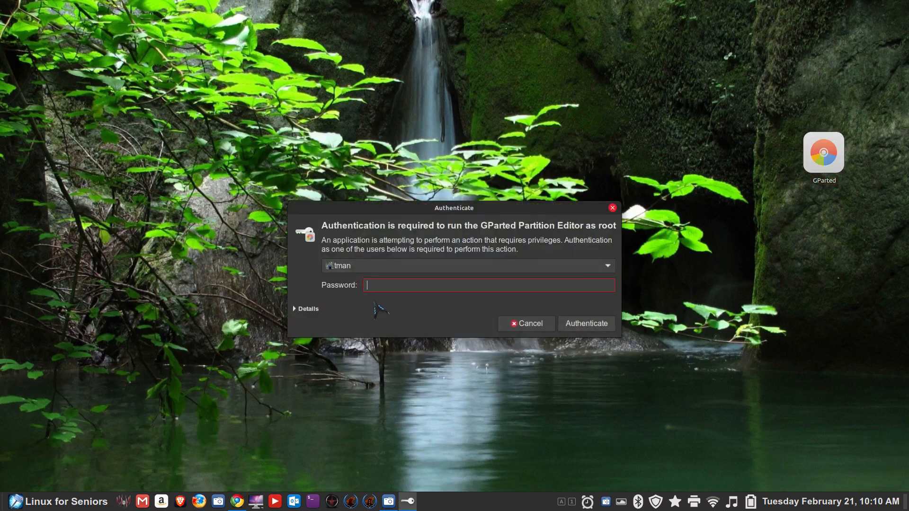
pyautogui.write('•••••••')
pyautogui.press('Return')
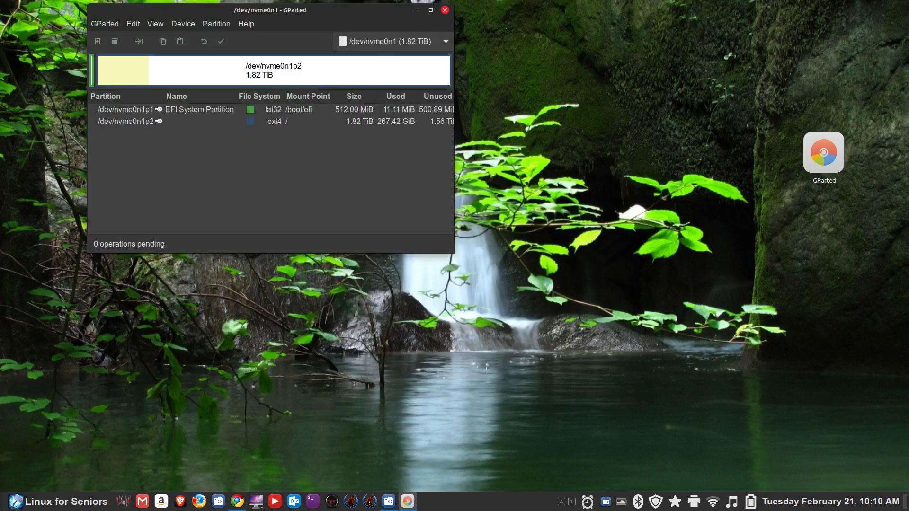
pyautogui.moveTo(493, 92); pyautogui.dragTo(496, 118)
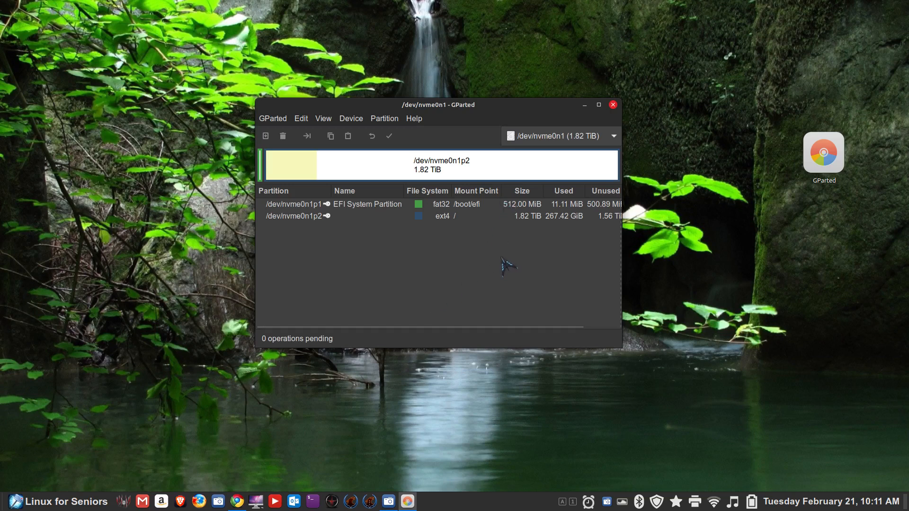
# Select the /dev/nvme0n1p2 partition, then view the version information about GParted and close it.
pyautogui.click(445, 171)
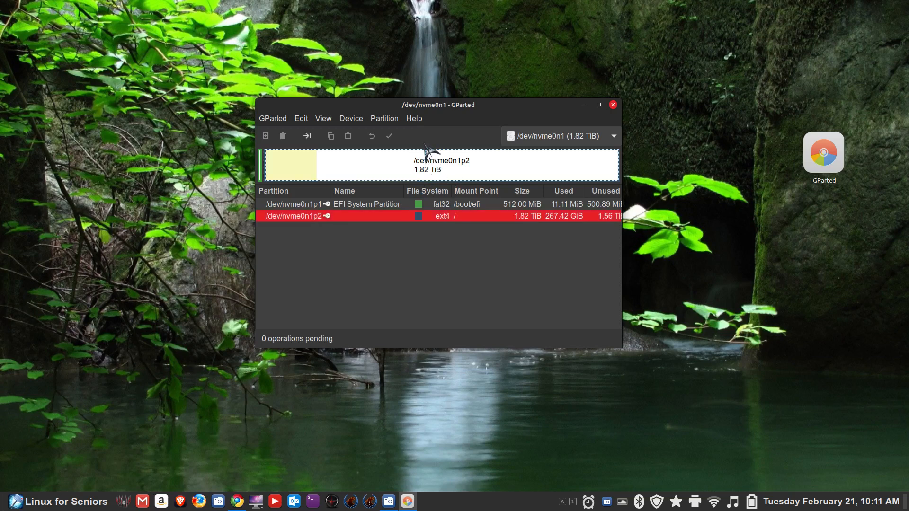
pyautogui.click(414, 119)
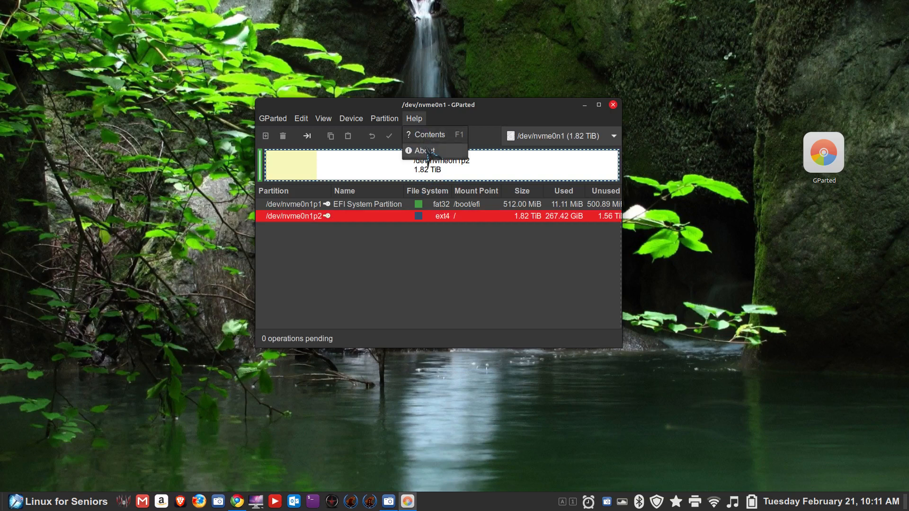
pyautogui.click(425, 151)
pyautogui.click(509, 310)
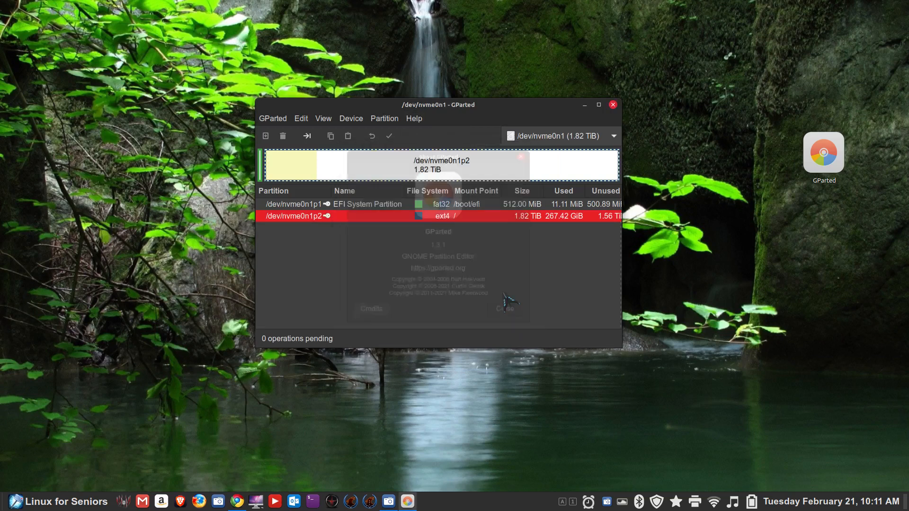
# Examine the program, editing, viewing, device and partition commands offered for /dev/nvme0n1p2 without running any of them.
pyautogui.click(268, 119)
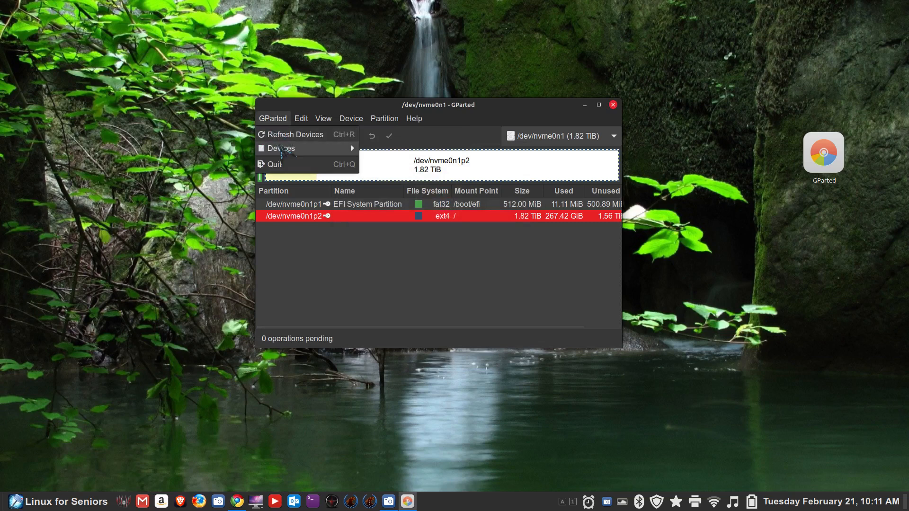
pyautogui.moveTo(282, 151)
pyautogui.moveTo(332, 122)
pyautogui.moveTo(300, 122)
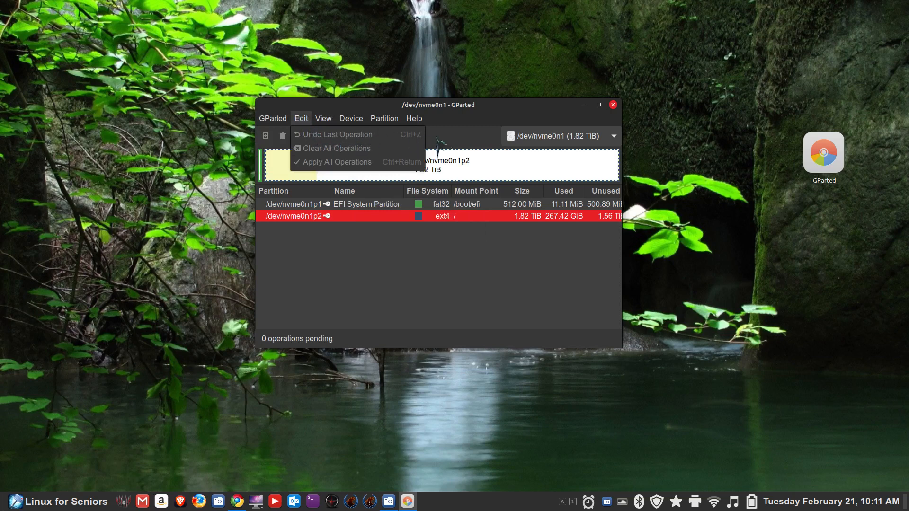
pyautogui.click(452, 145)
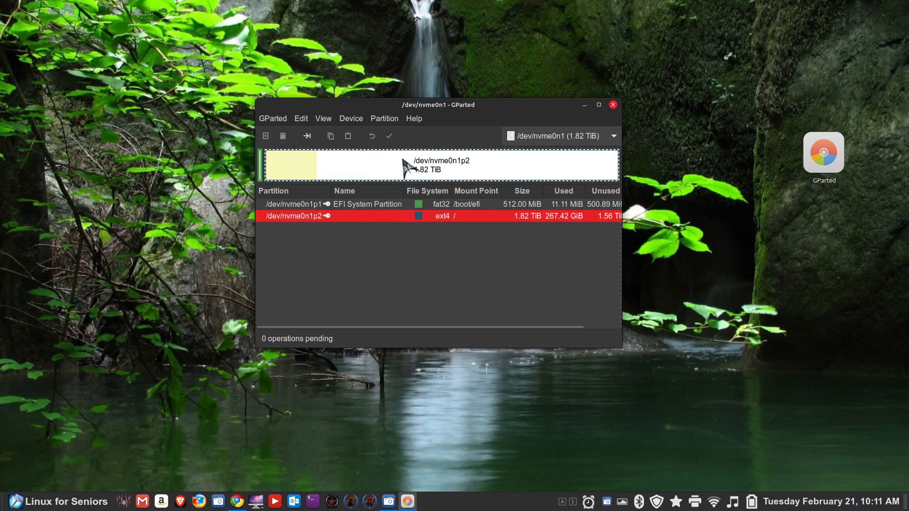
pyautogui.click(322, 120)
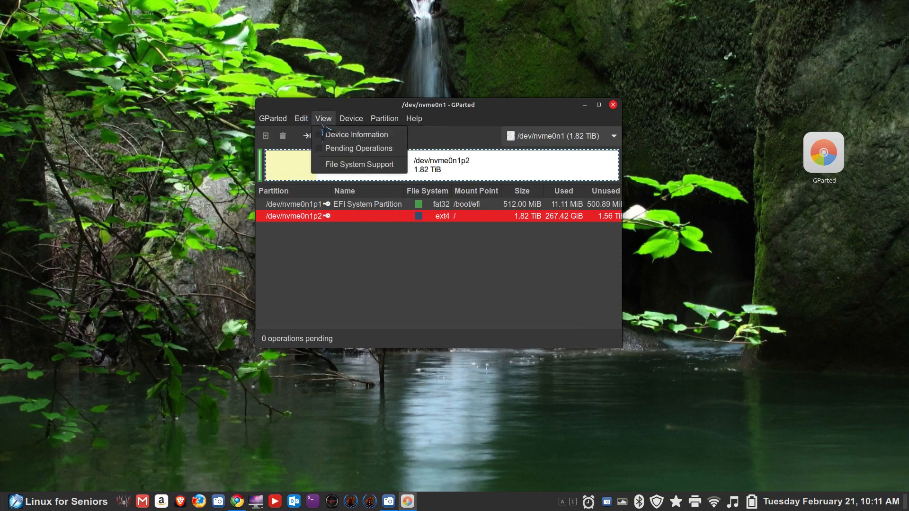
pyautogui.moveTo(353, 121)
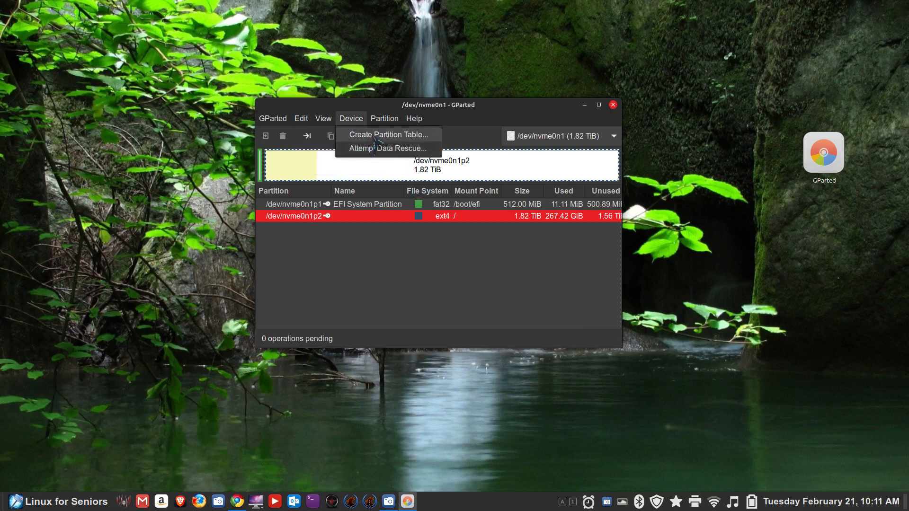
pyautogui.moveTo(386, 124)
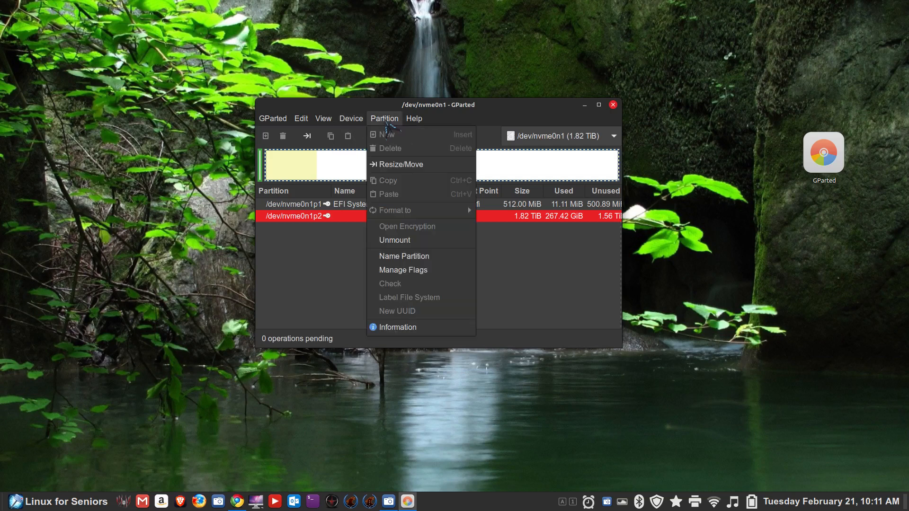
pyautogui.rightClick(486, 169)
pyautogui.rightClick(477, 167)
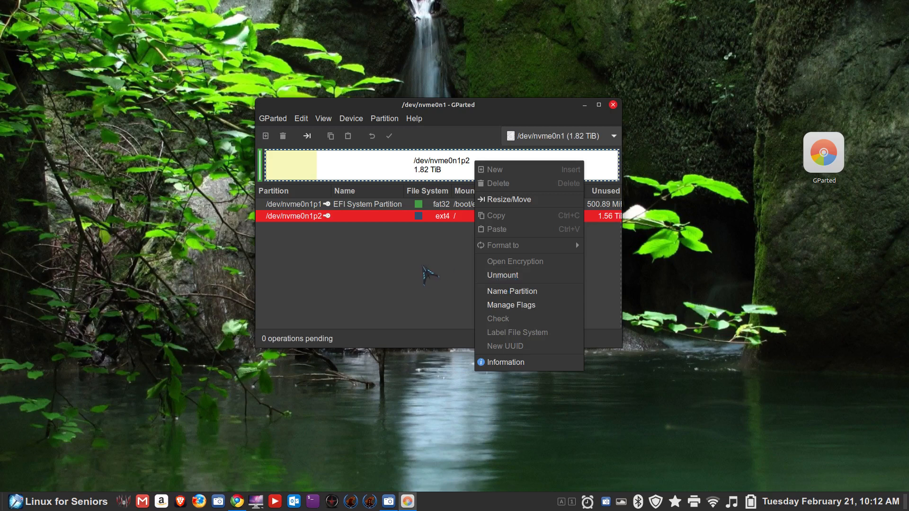
pyautogui.click(425, 272)
# Switch to the 298.09 GiB device /dev/sde and show its device information.
pyautogui.click(570, 137)
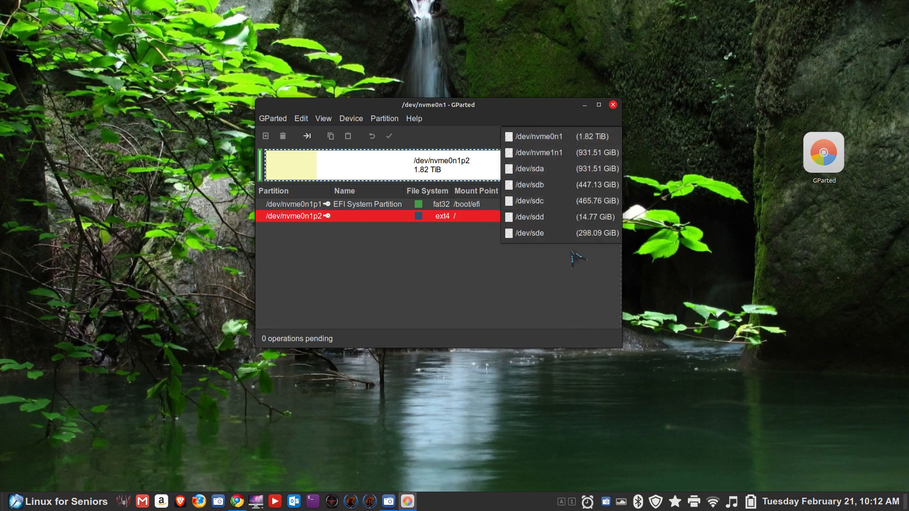
pyautogui.click(534, 233)
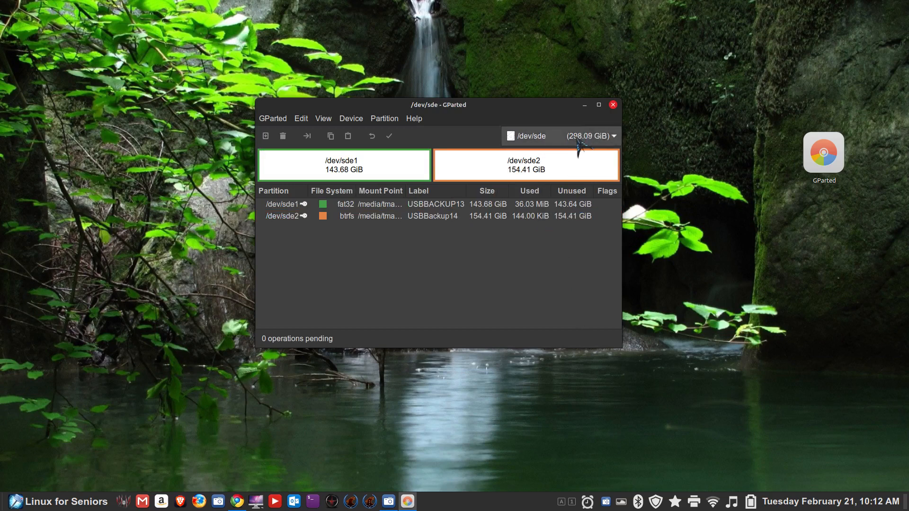
pyautogui.click(326, 120)
pyautogui.click(341, 136)
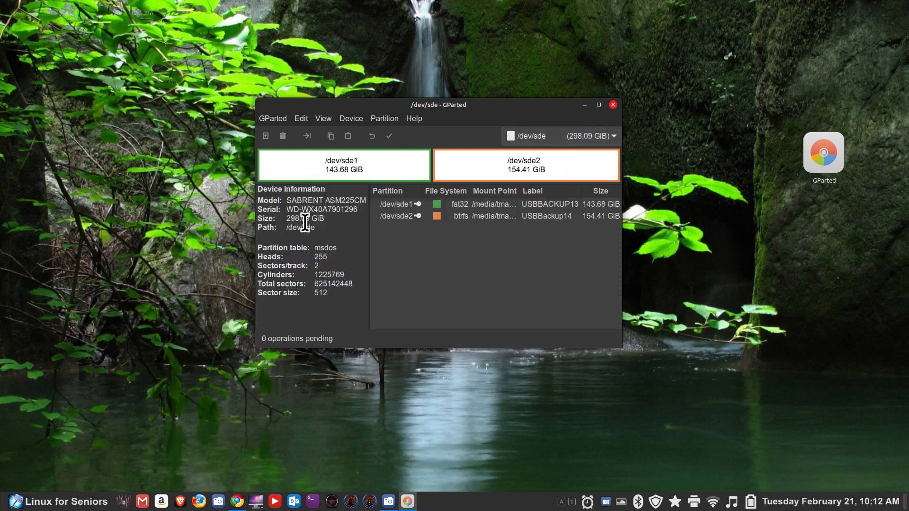
# Highlight the model, serial number and size in the device information of /dev/sde one after another.
pyautogui.moveTo(286, 201); pyautogui.dragTo(367, 198)
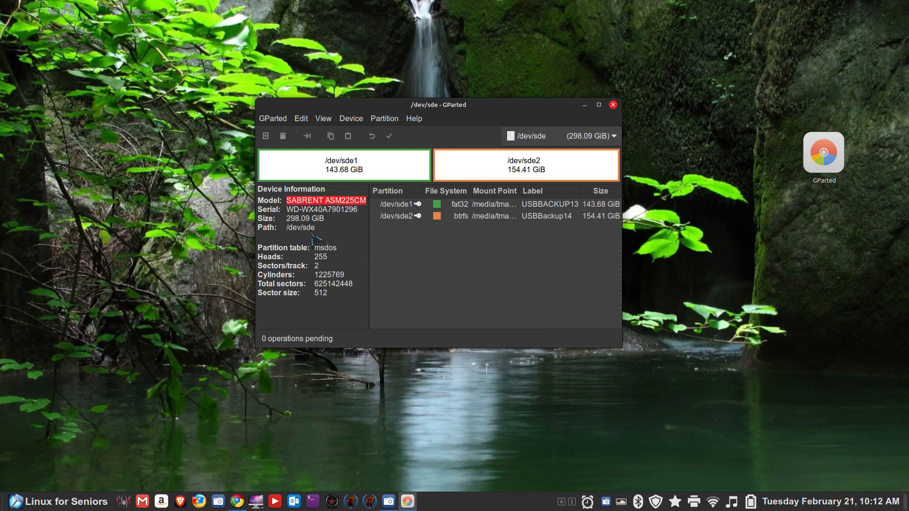
pyautogui.moveTo(287, 209); pyautogui.dragTo(361, 209)
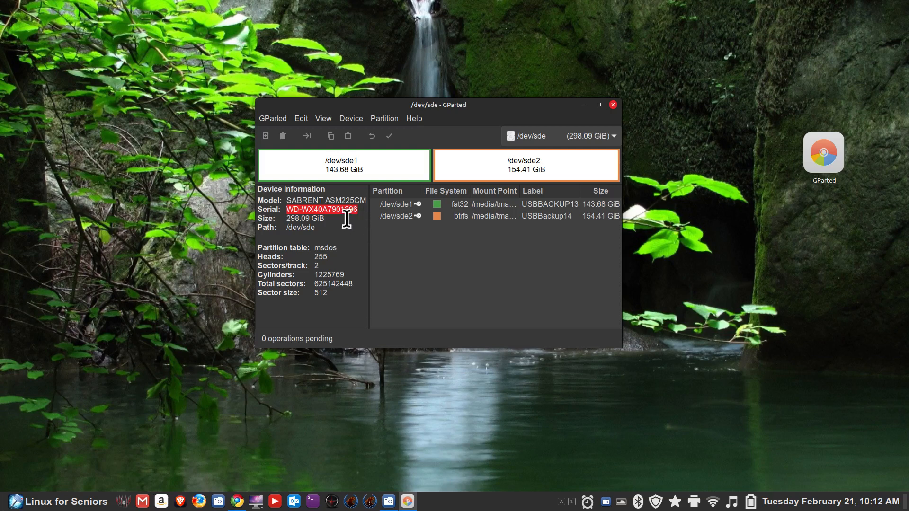
pyautogui.moveTo(290, 218); pyautogui.dragTo(332, 219)
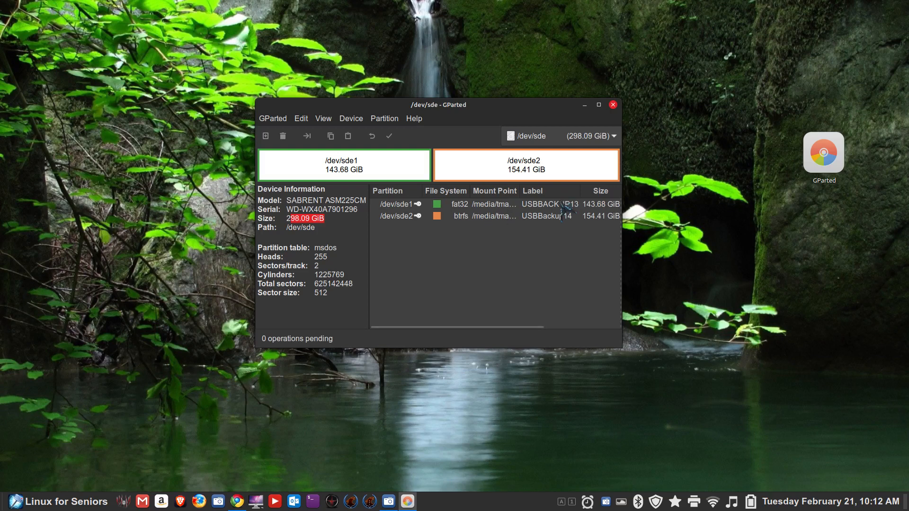
# Widen the window and the mount point column to full paths, then compare USBBACKUP13's path in the file manager and close it.
pyautogui.moveTo(632, 256); pyautogui.dragTo(847, 264)
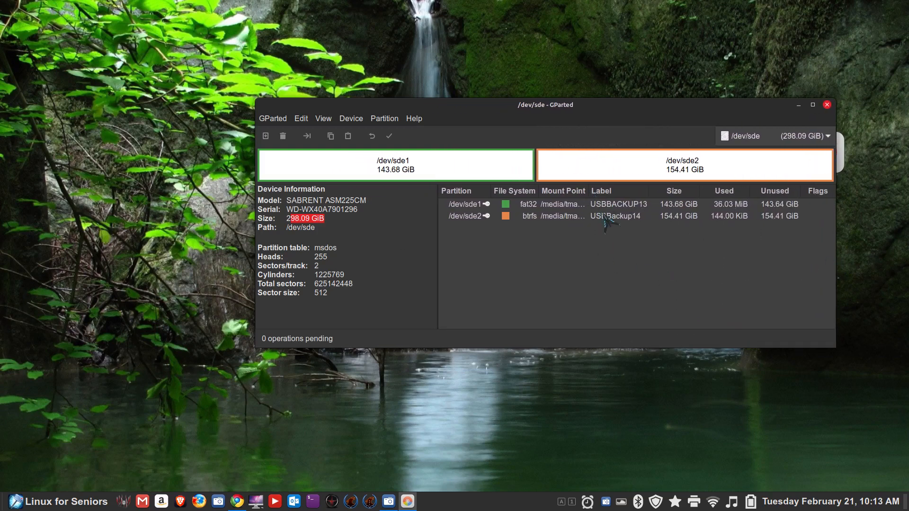
pyautogui.moveTo(587, 189); pyautogui.dragTo(659, 190)
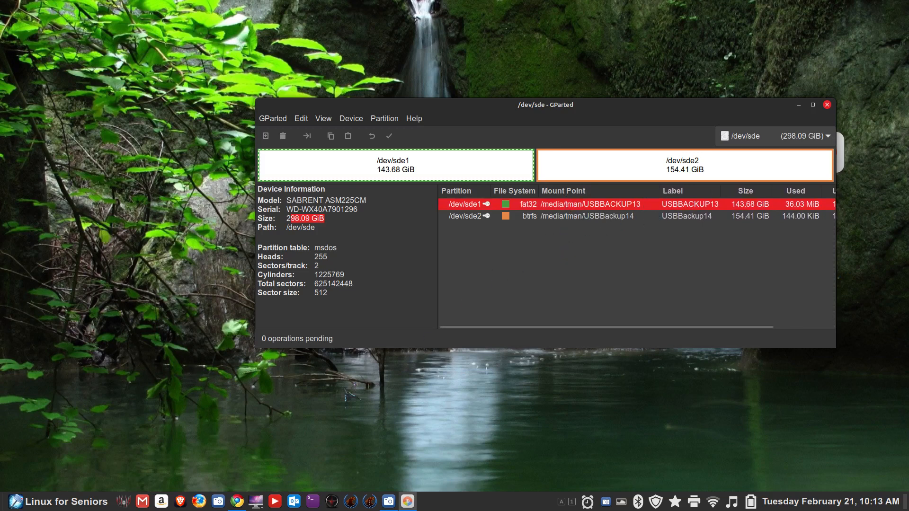
pyautogui.click(256, 502)
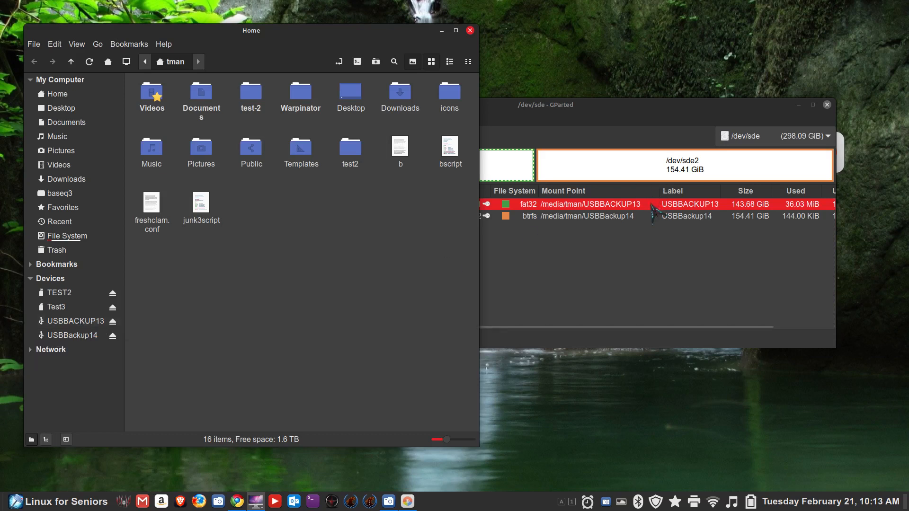
pyautogui.click(76, 321)
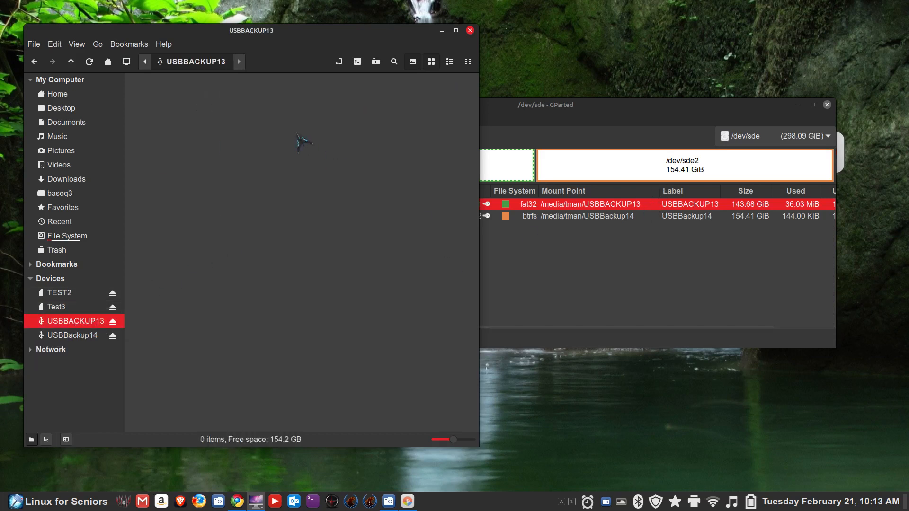
pyautogui.click(339, 62)
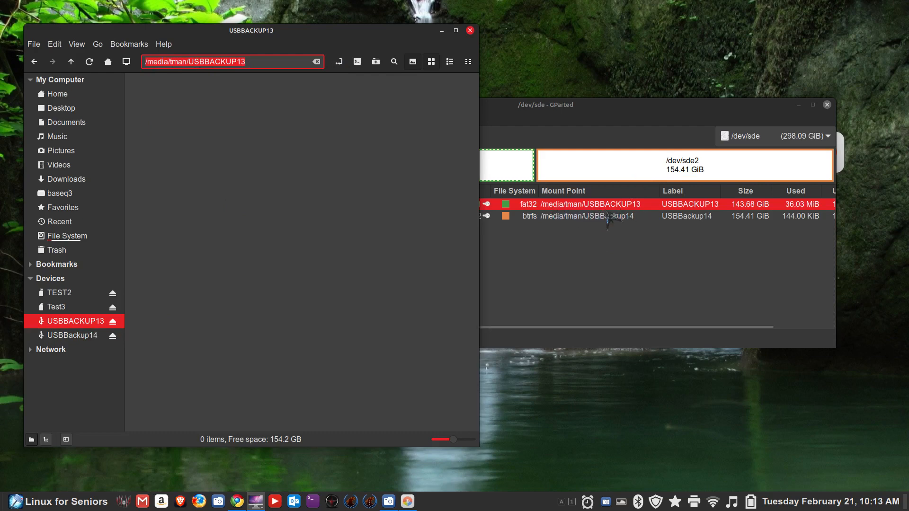
pyautogui.click(469, 31)
# Reposition and widen the GParted window until all partition columns of /dev/sde fit, then close GParted.
pyautogui.moveTo(624, 122); pyautogui.dragTo(540, 97)
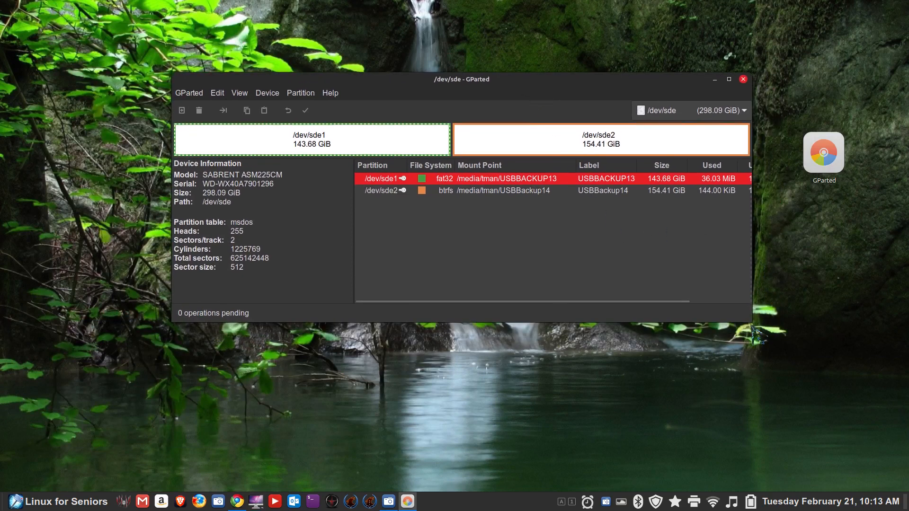
pyautogui.moveTo(752, 324); pyautogui.dragTo(834, 328)
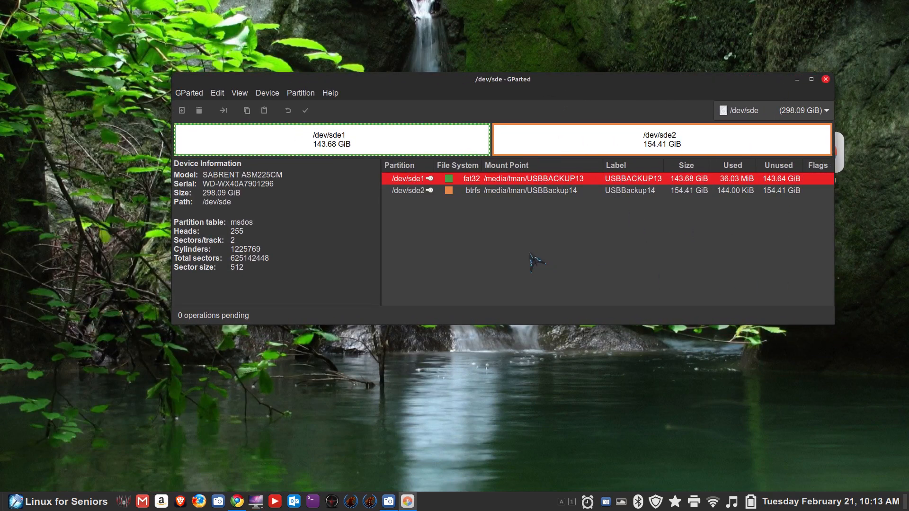
pyautogui.moveTo(582, 83); pyautogui.dragTo(524, 85)
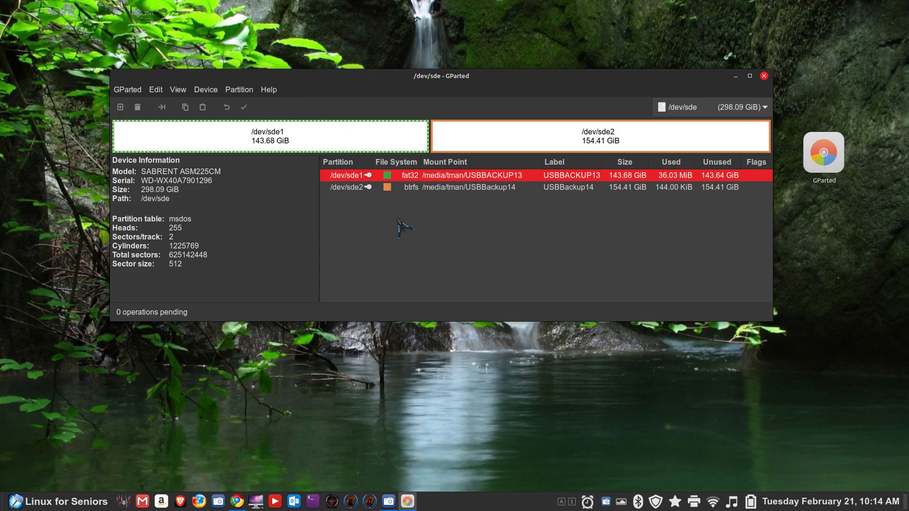
pyautogui.click(764, 76)
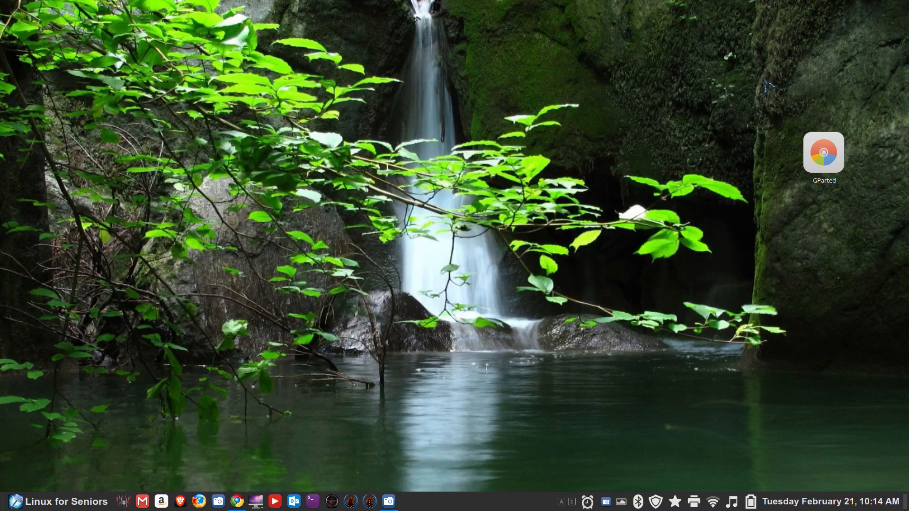